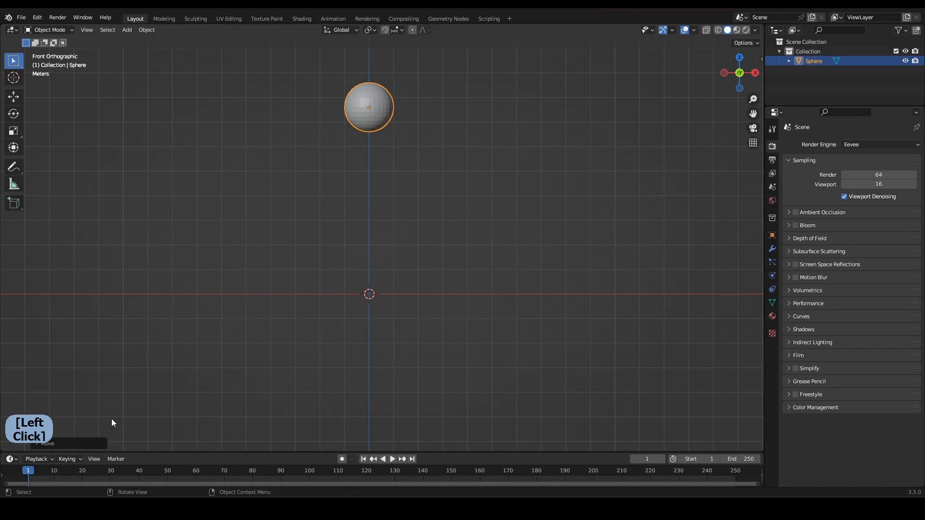
Shade the head sphere smooth.
shift+middle_drag(421, 279, 427, 363)
scroll(350, 240, up, 4)
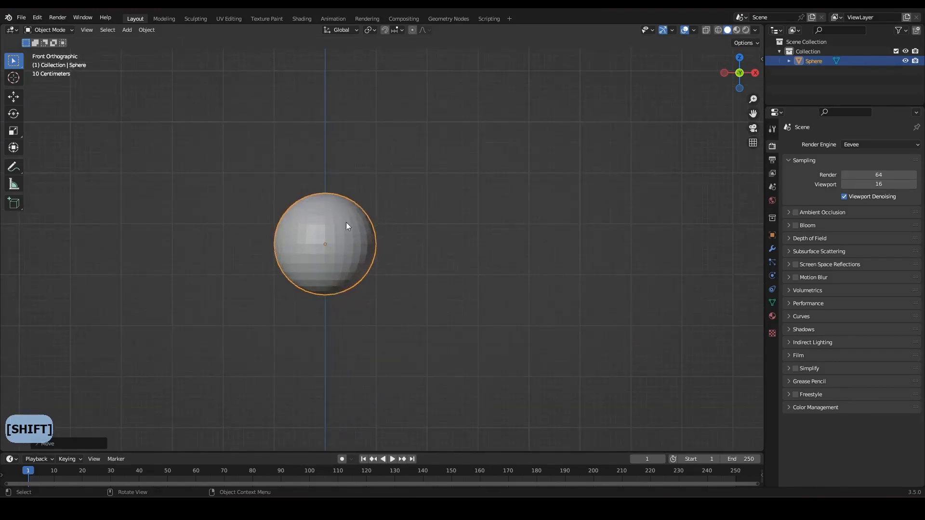
right_click(345, 216)
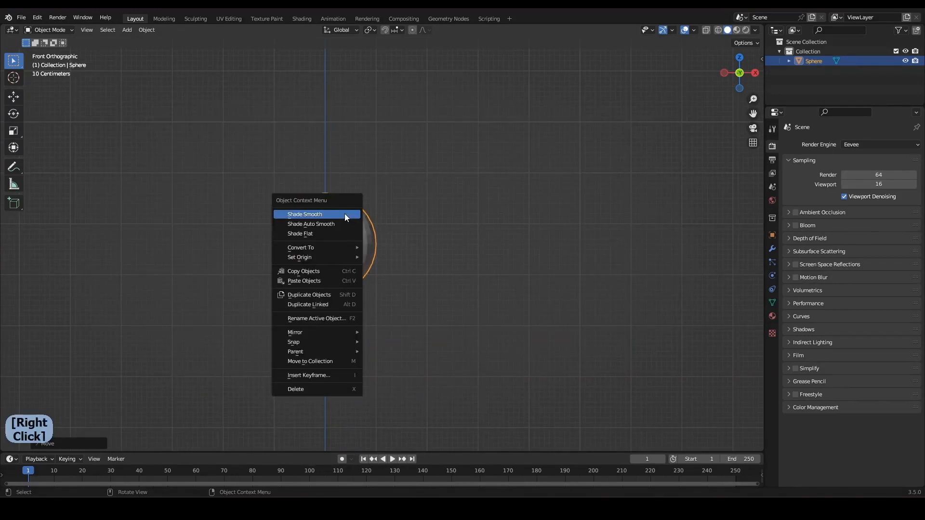
click(345, 215)
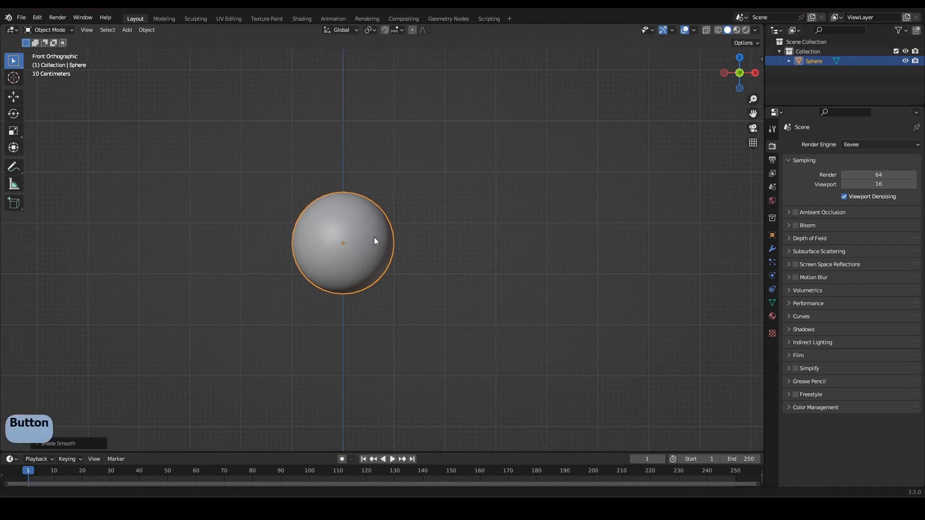
Snap the 3D cursor to a face near the centre of the head sphere's front side.
scroll(374, 239, up, 3)
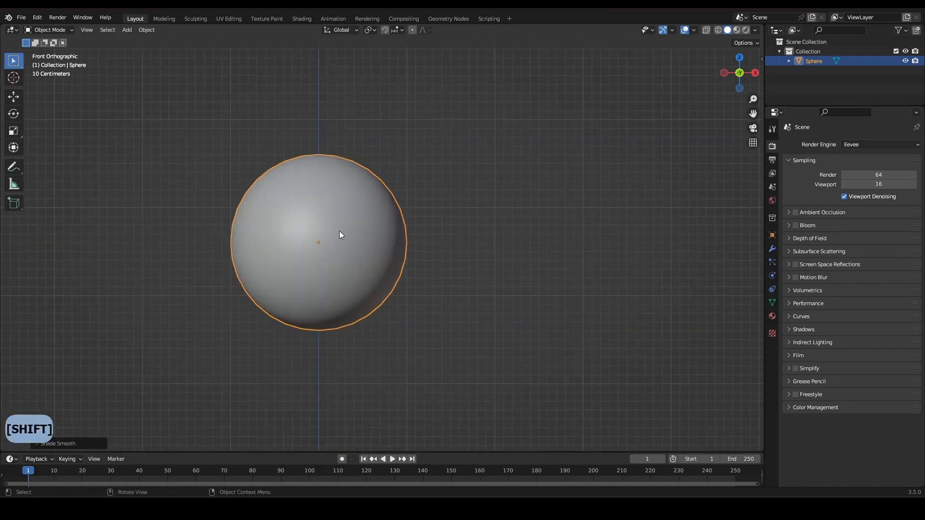
key(Tab)
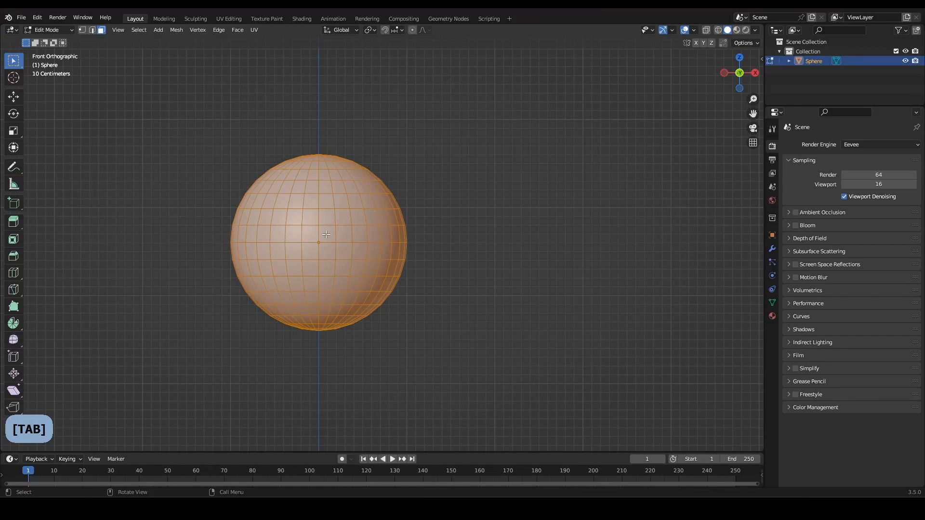
click(326, 235)
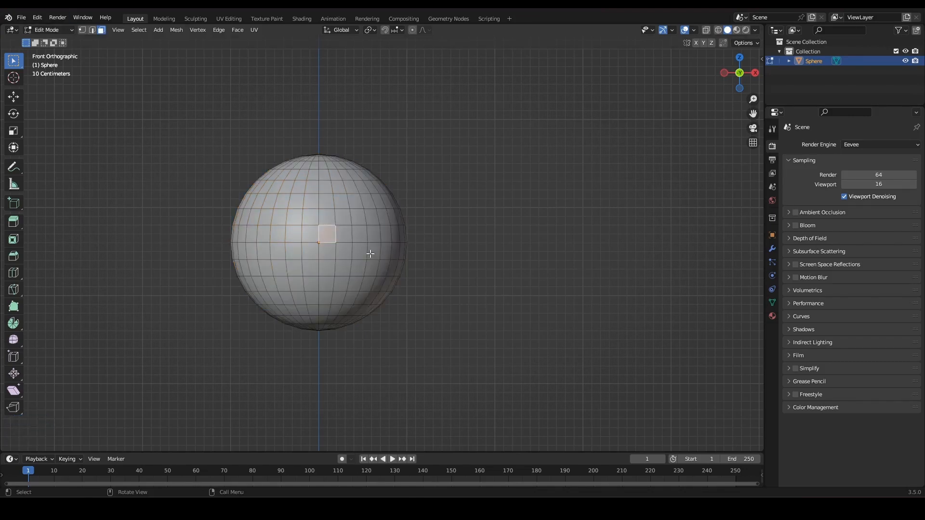
key(shift+s)
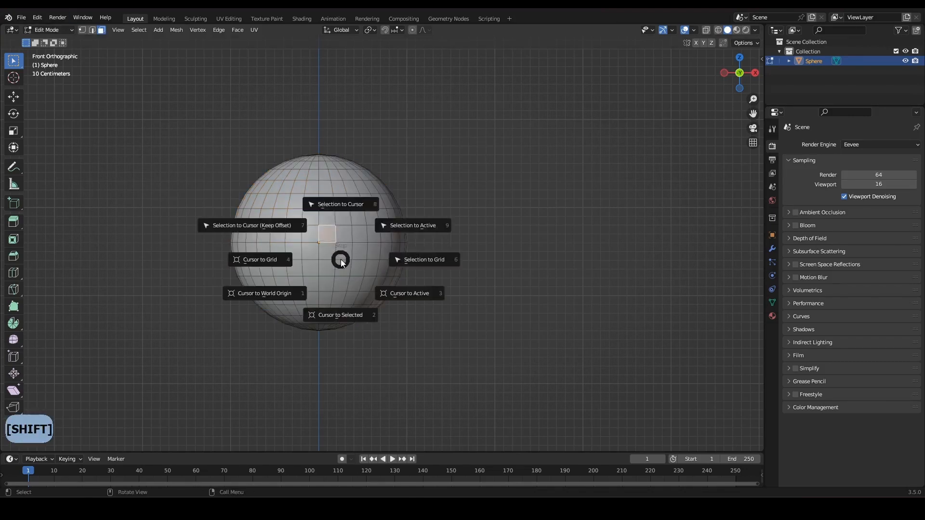
click(339, 316)
key(Tab)
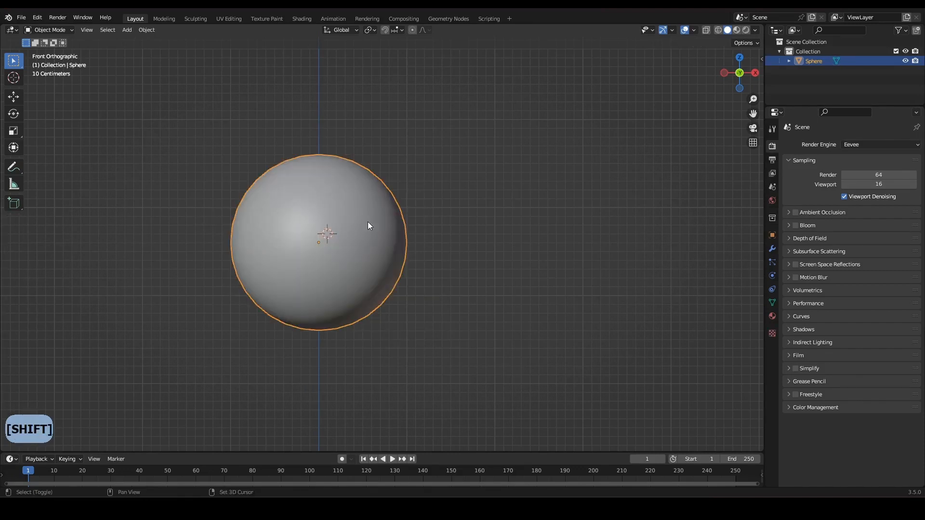
Add a UV sphere at the 3D cursor and rotate it by 90 degrees.
key(shift+a)
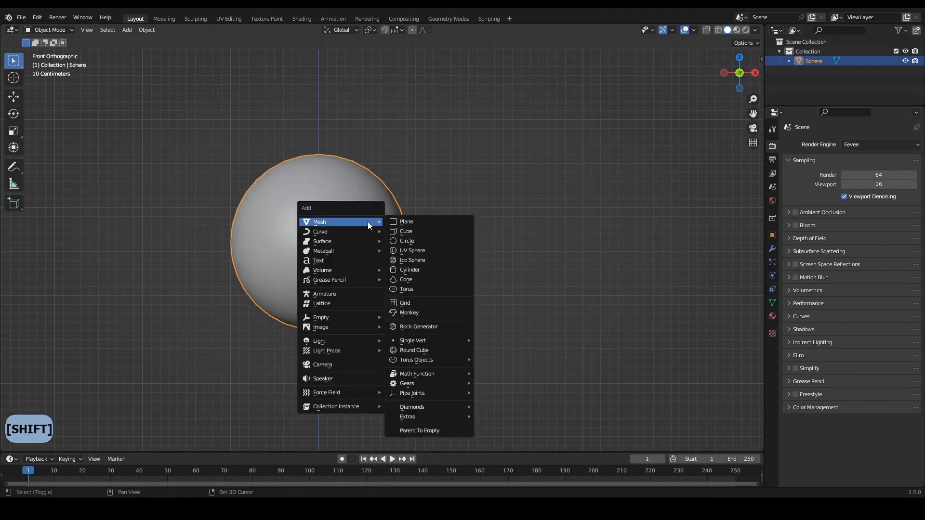
click(415, 252)
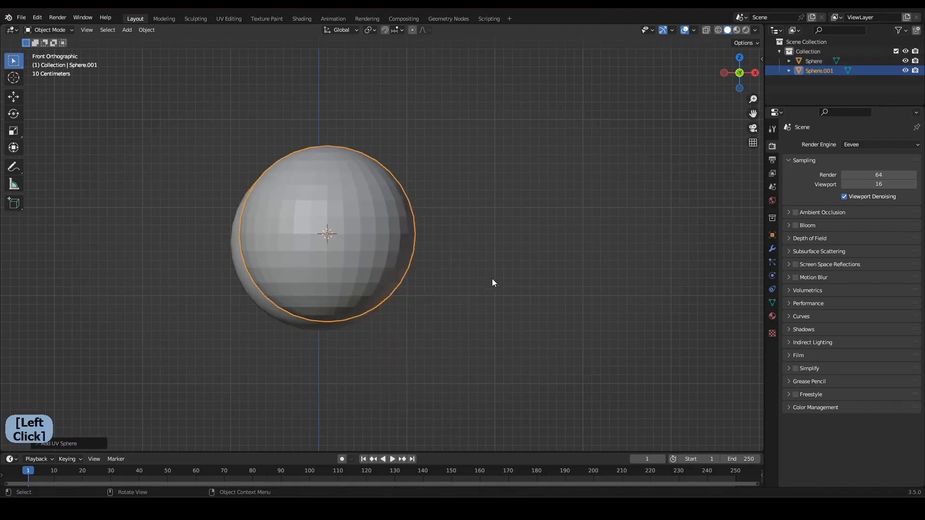
text(r)
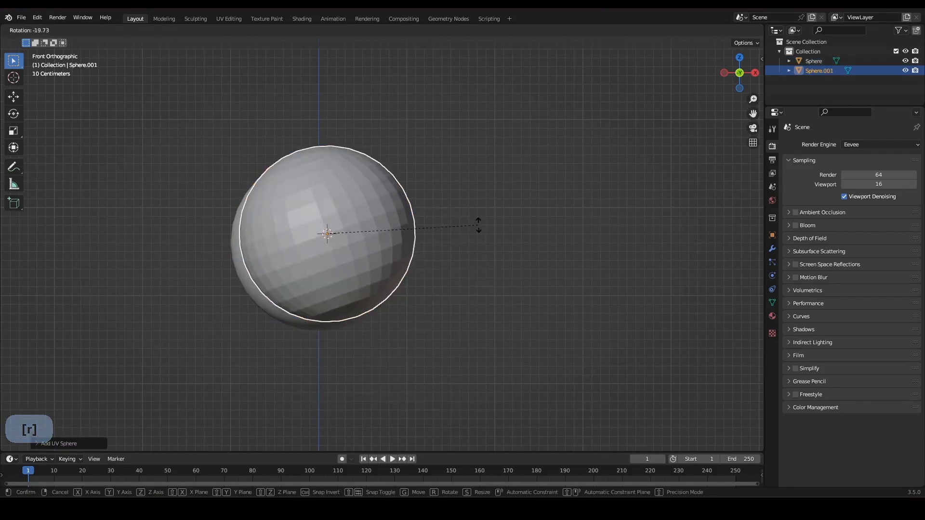
text(90)
key(Return)
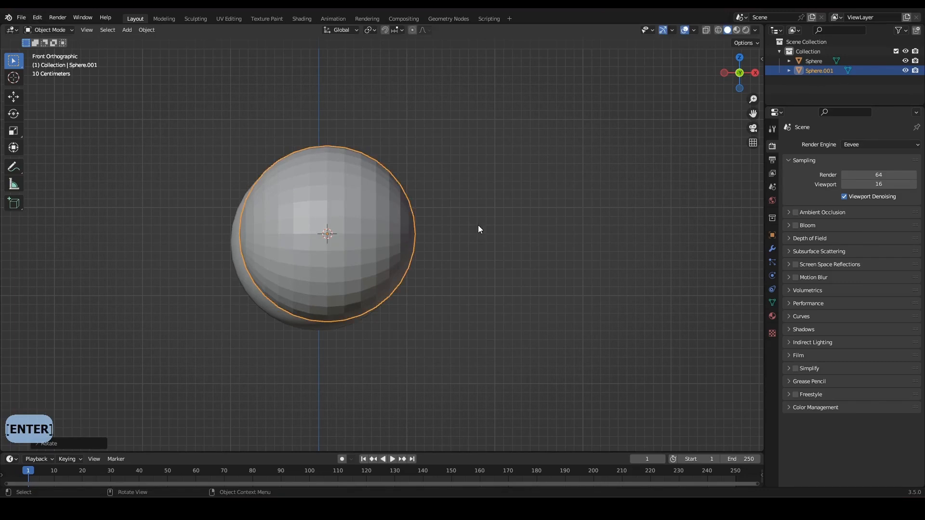
Scale the new sphere down to roughly a third of the head's size and shift it slightly along positive X.
right_click(331, 204)
key(s)
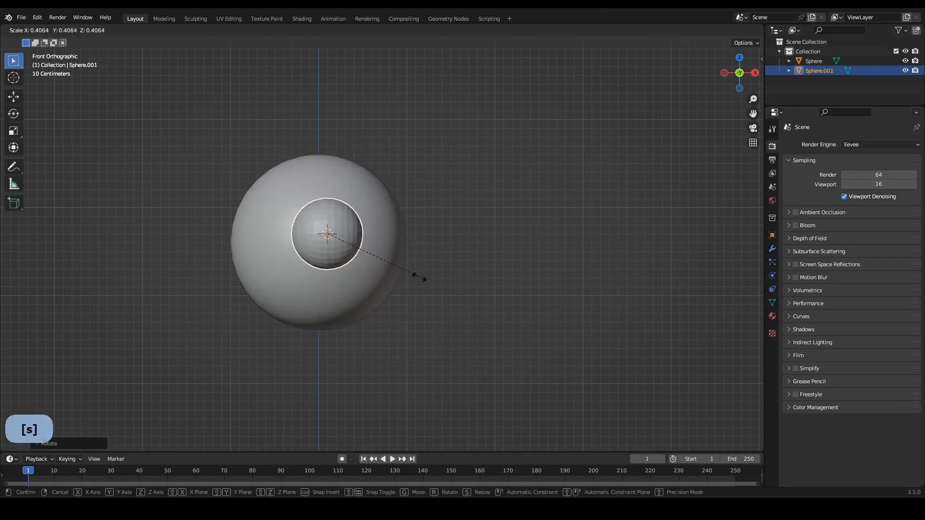
click(353, 249)
scroll(351, 247, up, 3)
key(g)
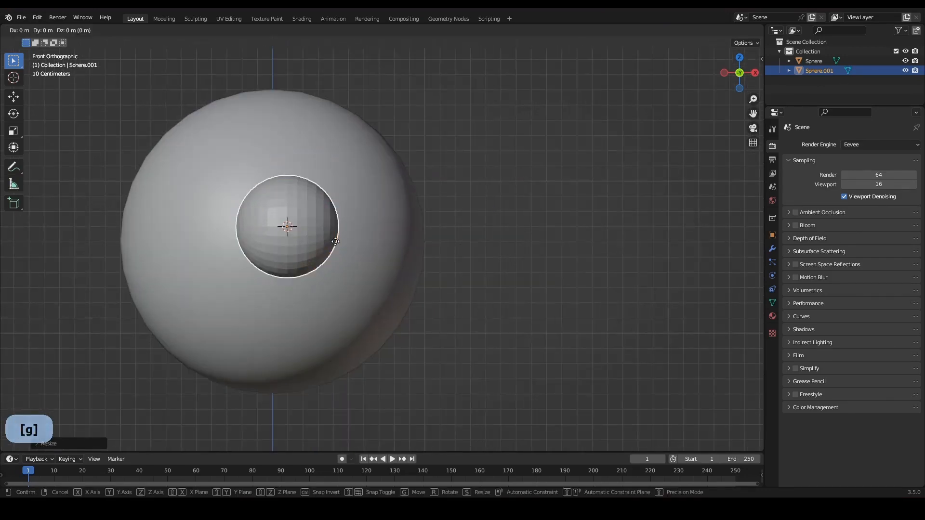
key(x)
click(350, 241)
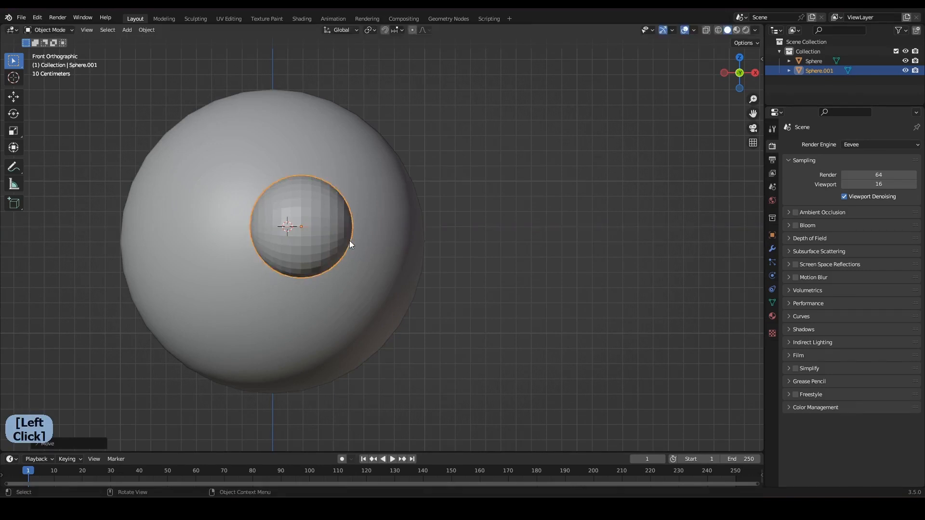
key(s)
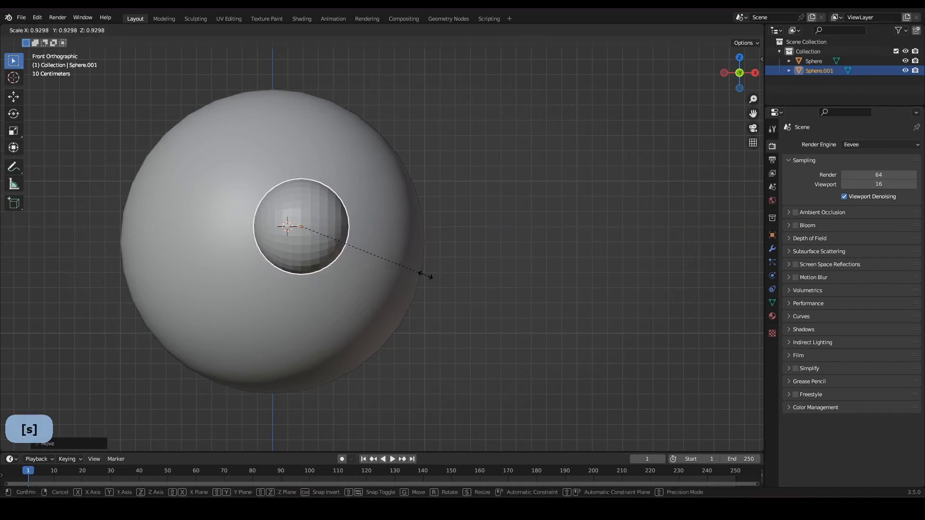
click(424, 278)
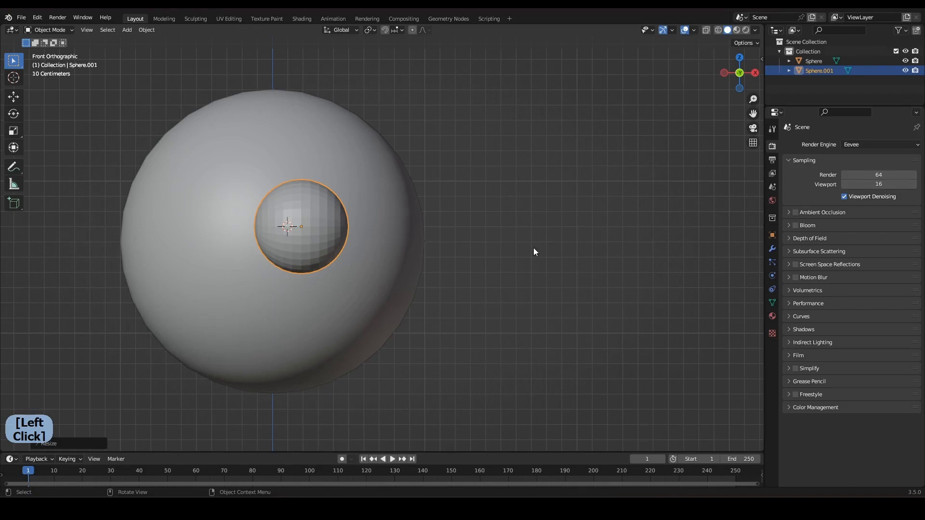
Add an X-axis Mirror modifier to the small sphere with the head Sphere as mirror object, and shade it smooth.
click(773, 248)
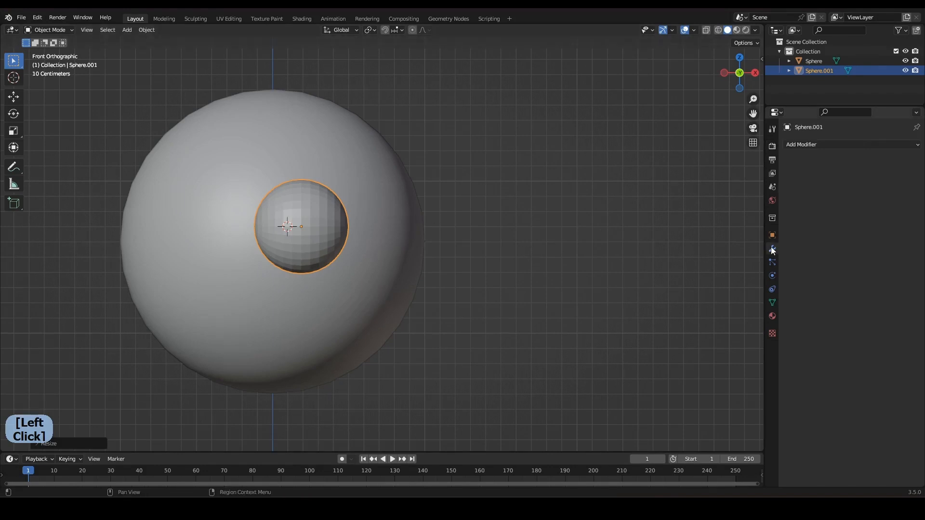
click(829, 144)
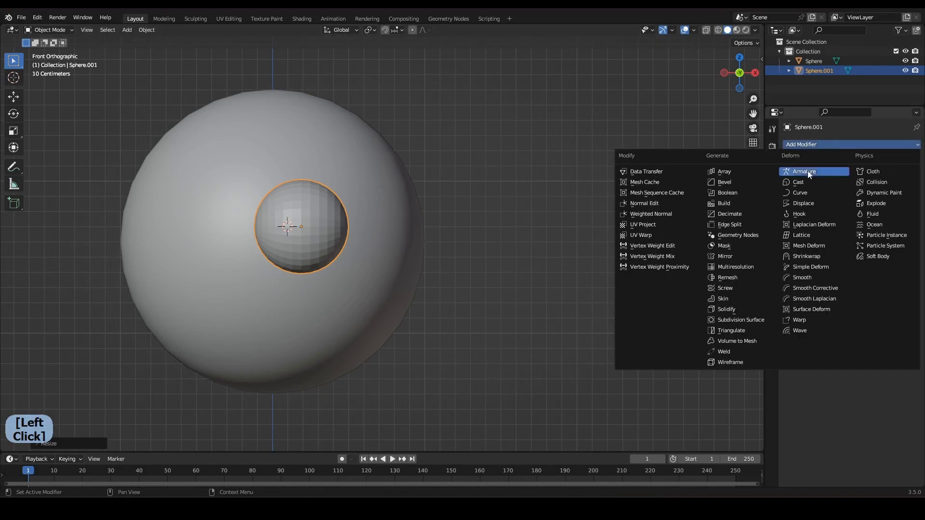
click(733, 254)
click(902, 211)
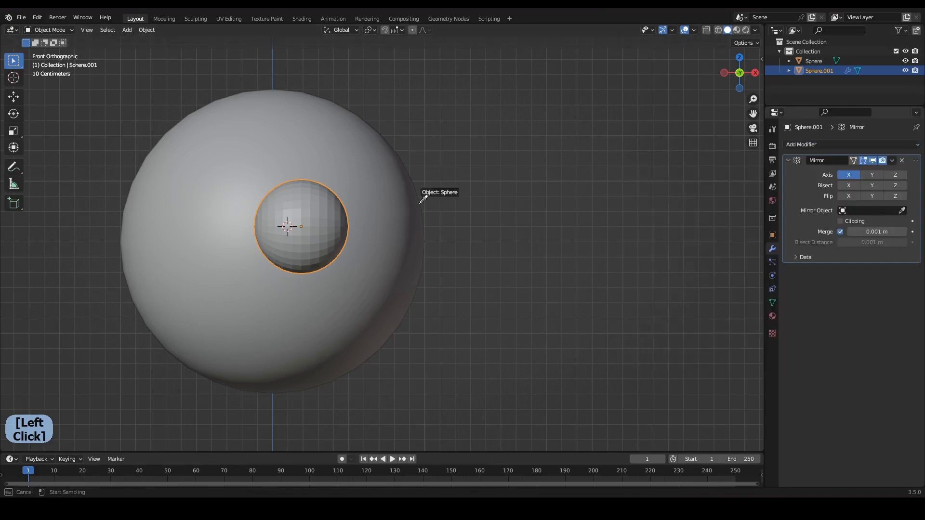
click(390, 192)
right_click(261, 201)
click(245, 201)
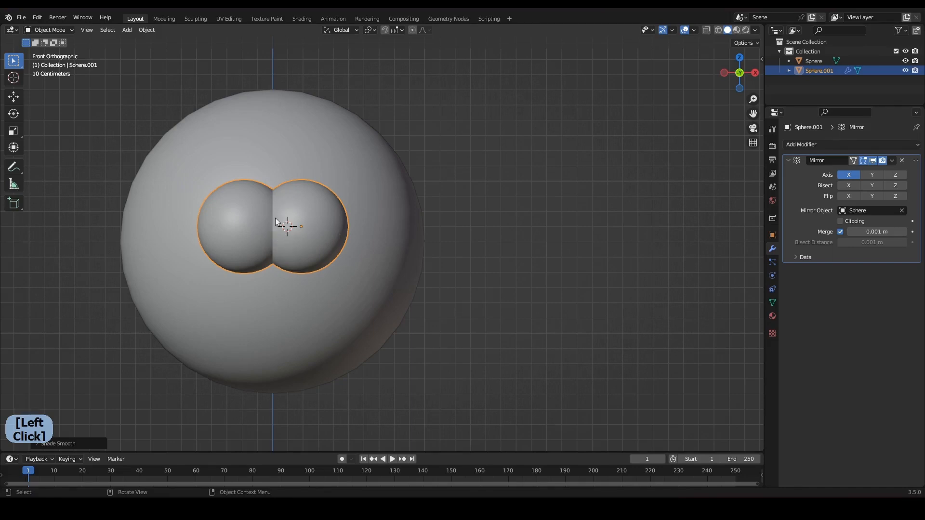
Shrink the small sphere and move it about 0.05 m along X, and enable Clipping in its Mirror modifier.
key(s)
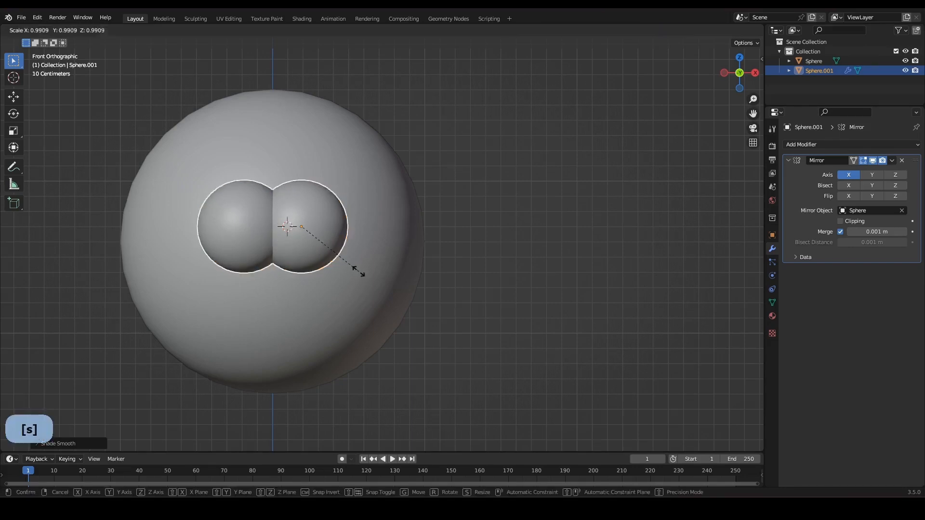
click(352, 266)
key(g)
key(x)
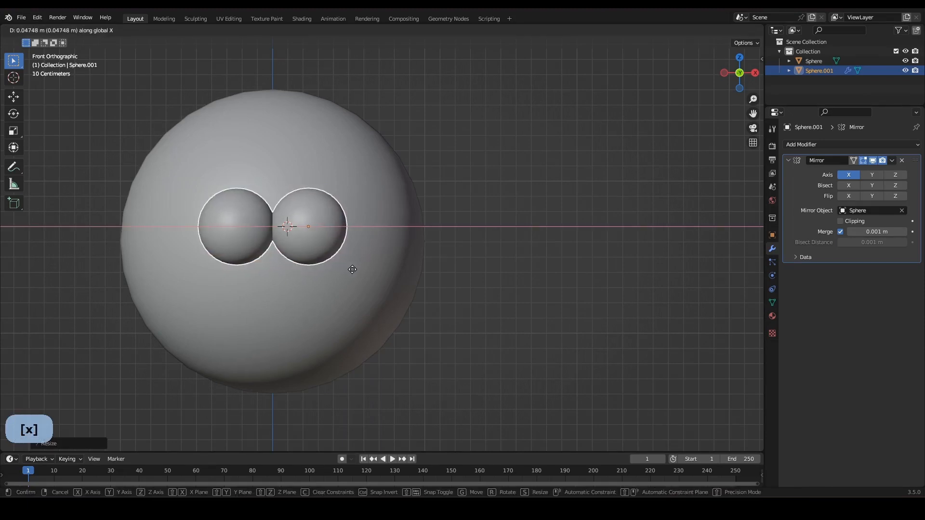
click(352, 269)
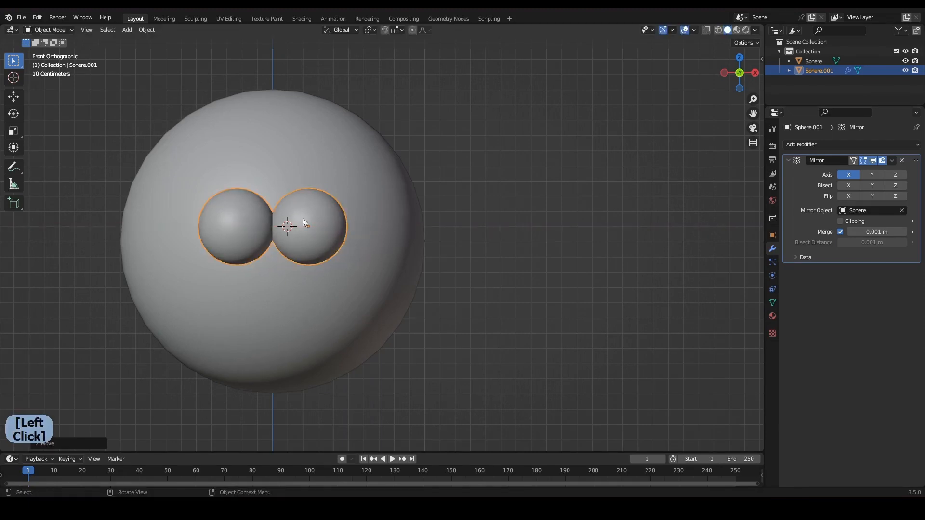
click(859, 223)
scroll(293, 231, up, 3)
key(Tab)
shift+middle_drag(226, 225, 385, 250)
key(g)
right_click(387, 250)
key(g)
right_click(369, 247)
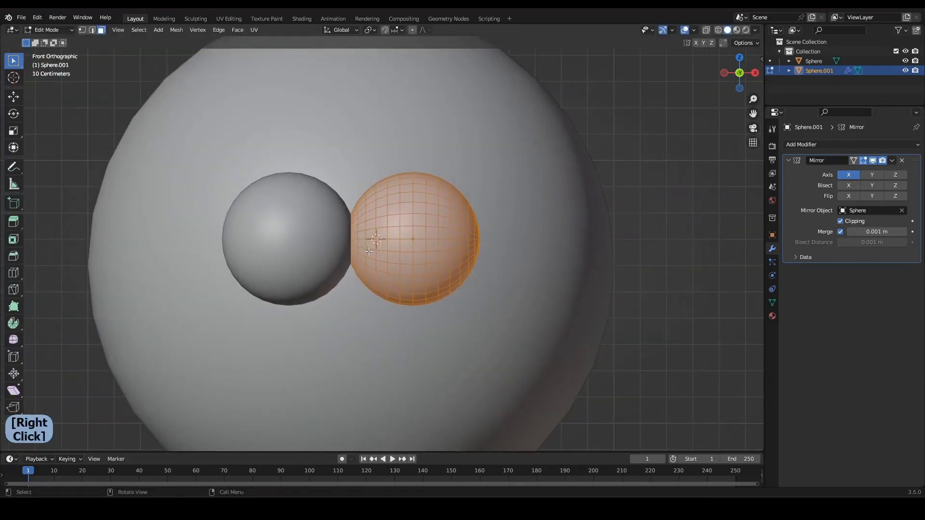
key(Tab)
scroll(371, 235, down, 2)
scroll(414, 233, up, 4)
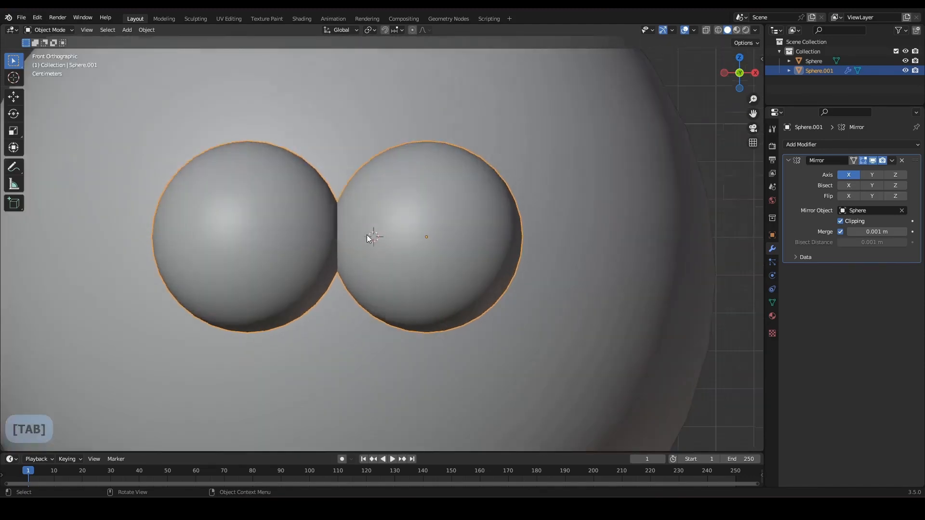
Delete the three horizontal face loops around the middle of the eye sphere to open a gap between the eyelids.
key(Tab)
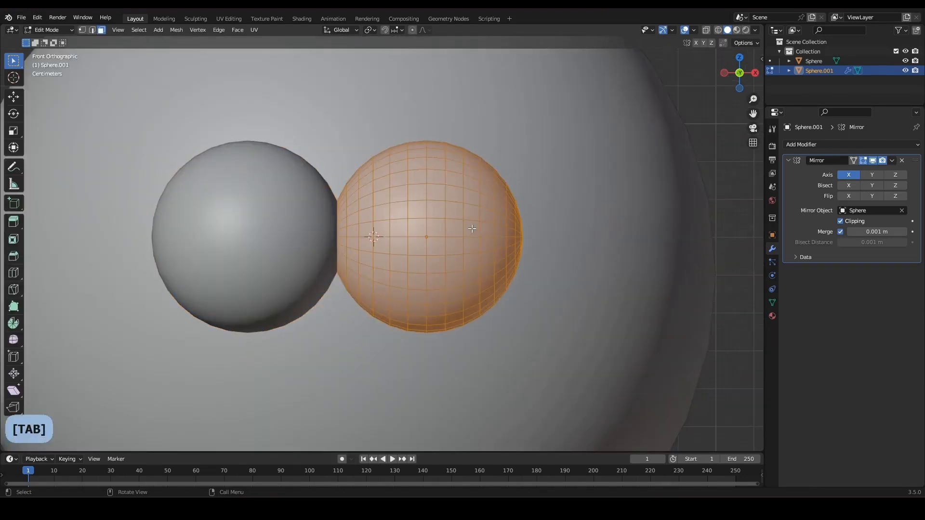
click(447, 234)
alt+shift+click(445, 237)
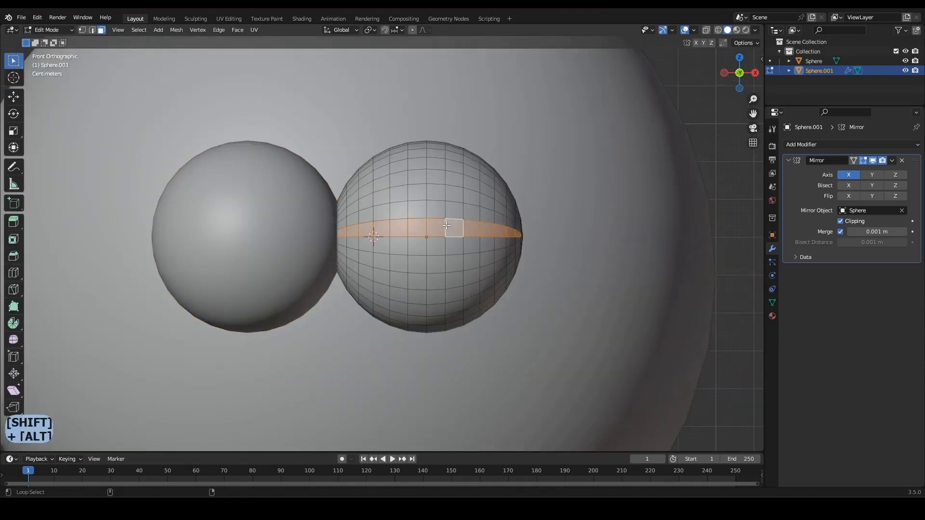
alt+shift+click(444, 248)
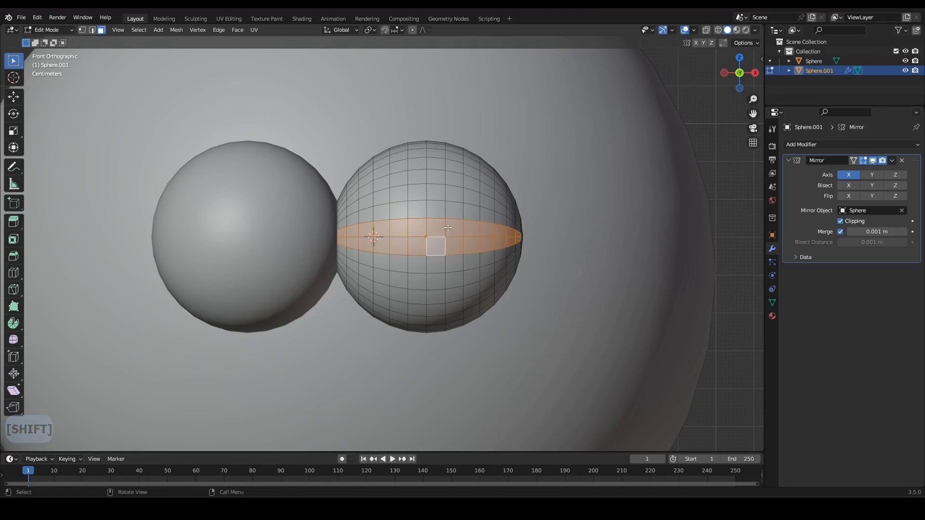
alt+shift+click(424, 264)
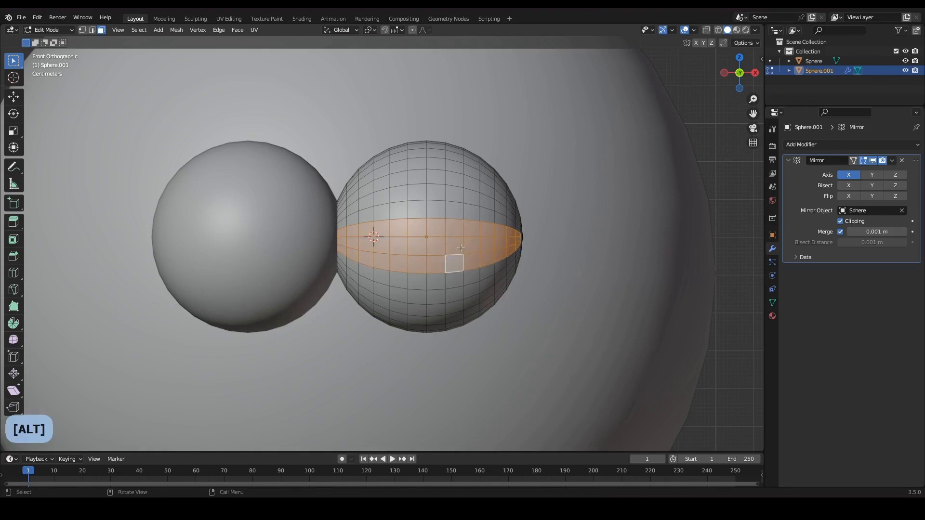
key(x)
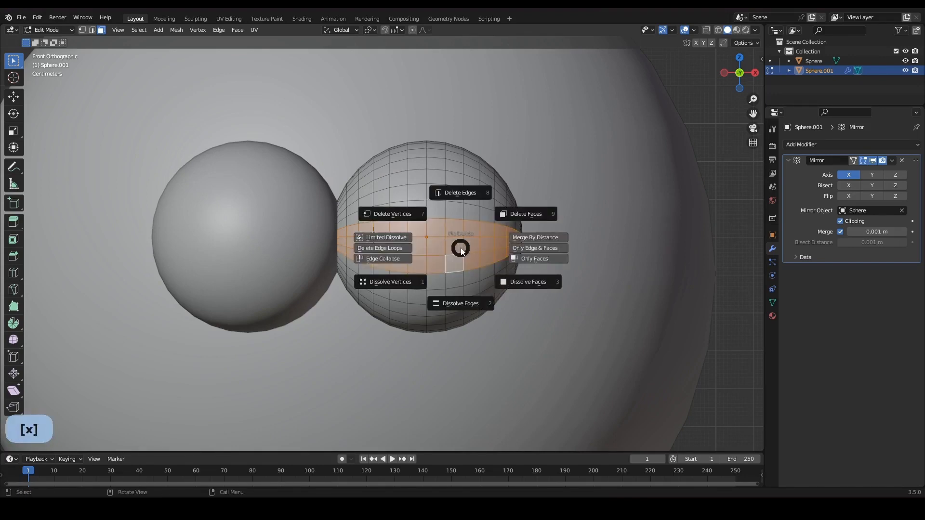
click(520, 215)
key(Tab)
scroll(368, 230, down, 4)
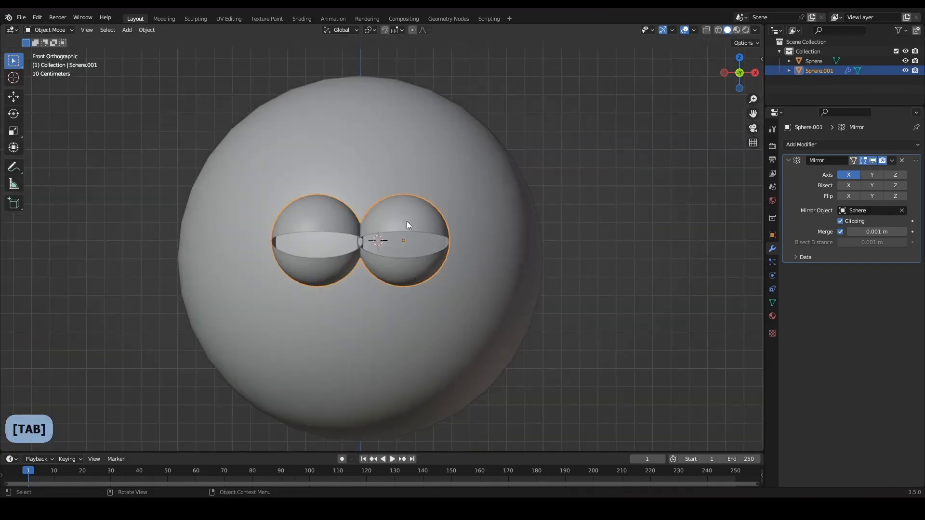
Snap the 3D cursor to the centre of the whole eyelid mesh.
key(Tab)
click(471, 214)
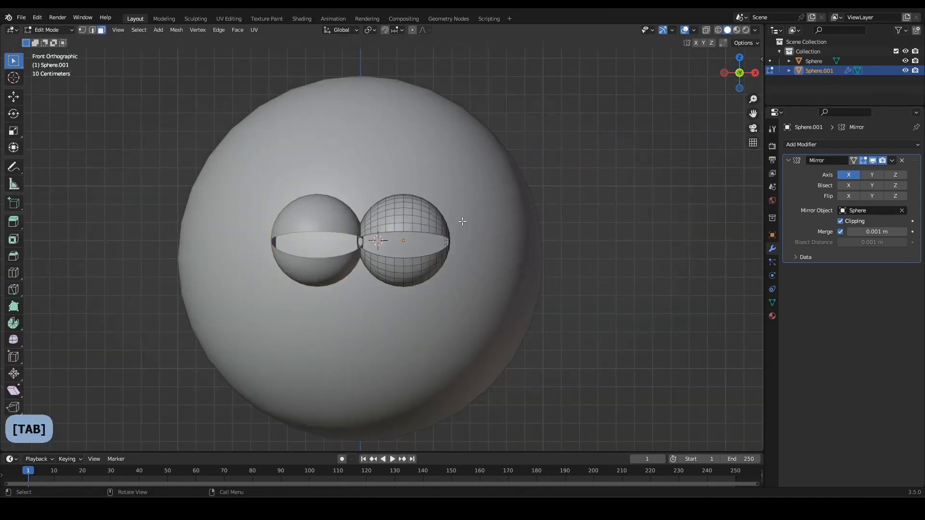
key(a)
key(shift+s)
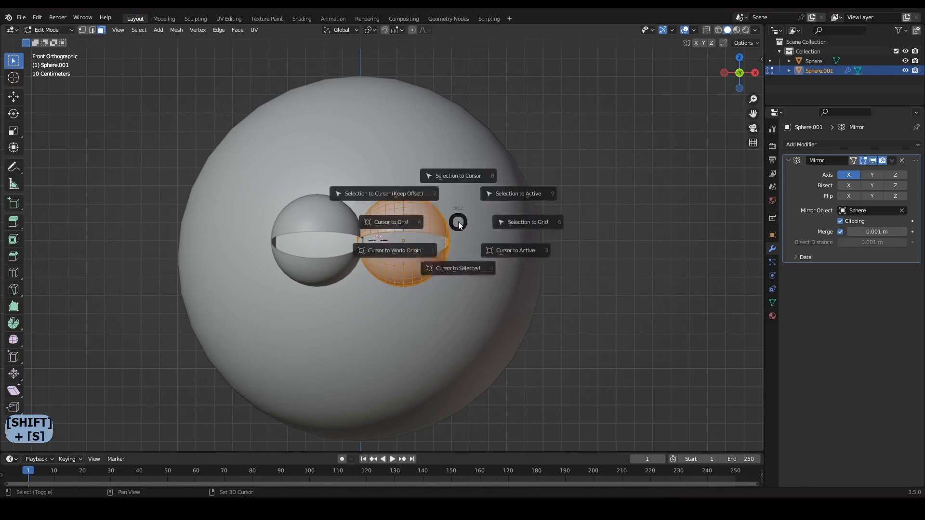
click(455, 277)
key(Tab)
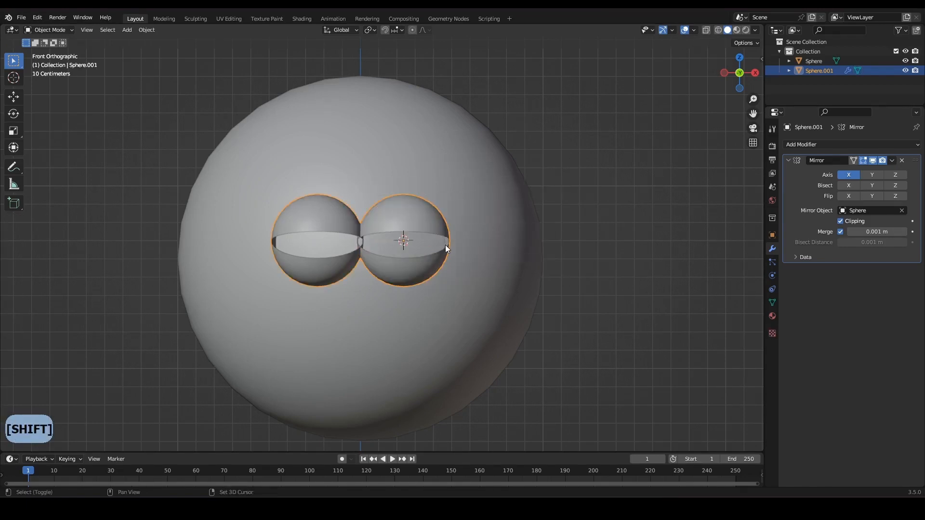
Add a UV sphere at the 3D cursor, shrink it to roughly eye size, and rotate it 90° around the X axis.
key(shift+a)
mouse_move(445, 244)
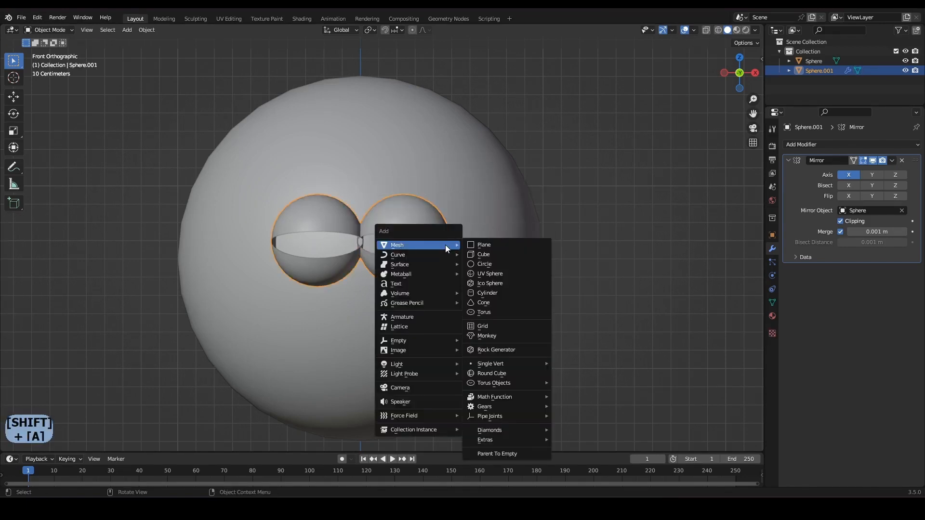
click(490, 274)
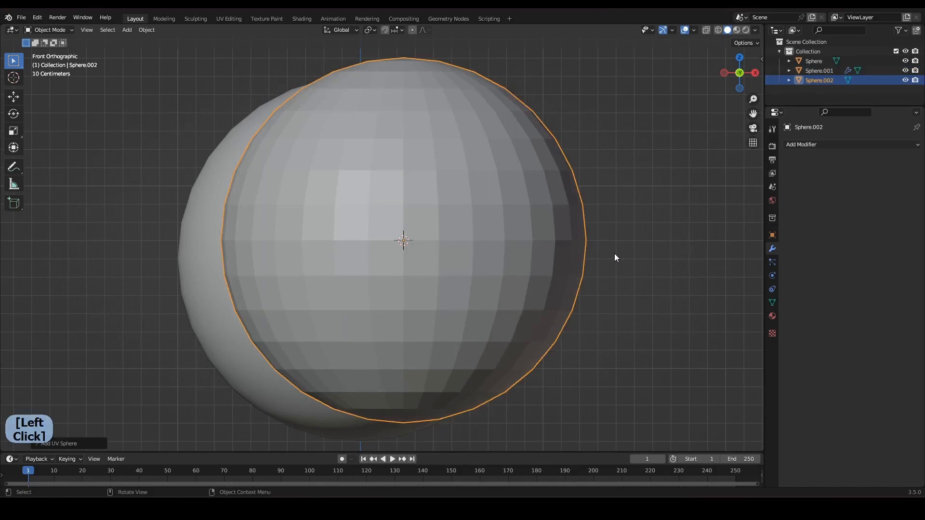
key(s)
click(504, 269)
key(r)
text(x)
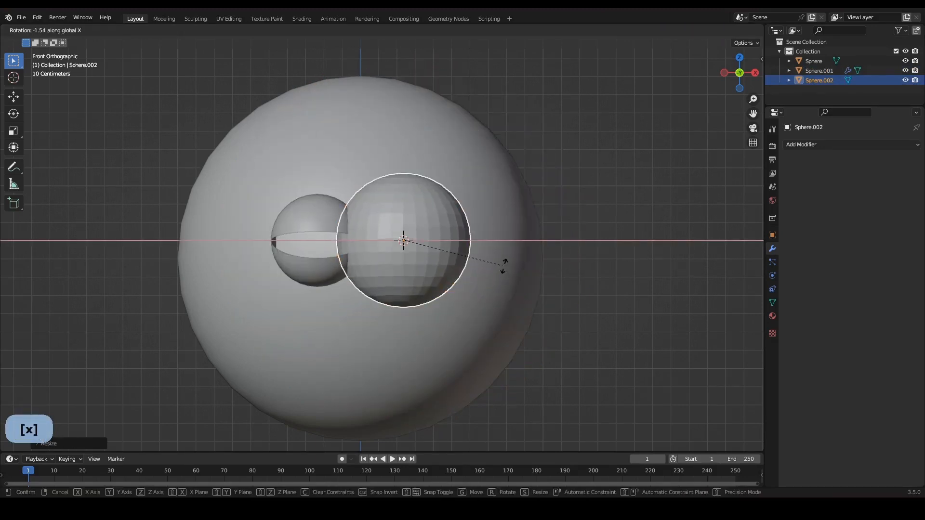
text(90)
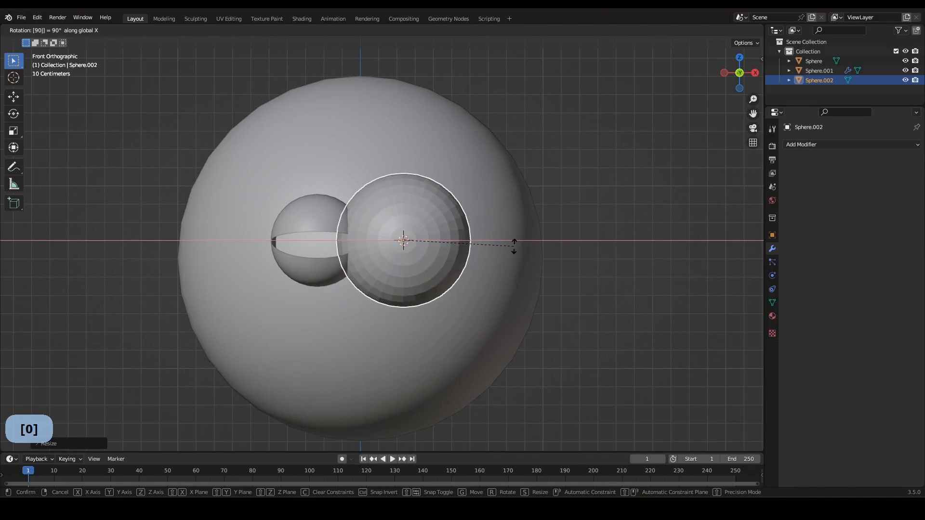
key(Return)
Scale the new eyeball sphere by about 0.62 to fit inside the eyelids, and shade it smooth.
key(s)
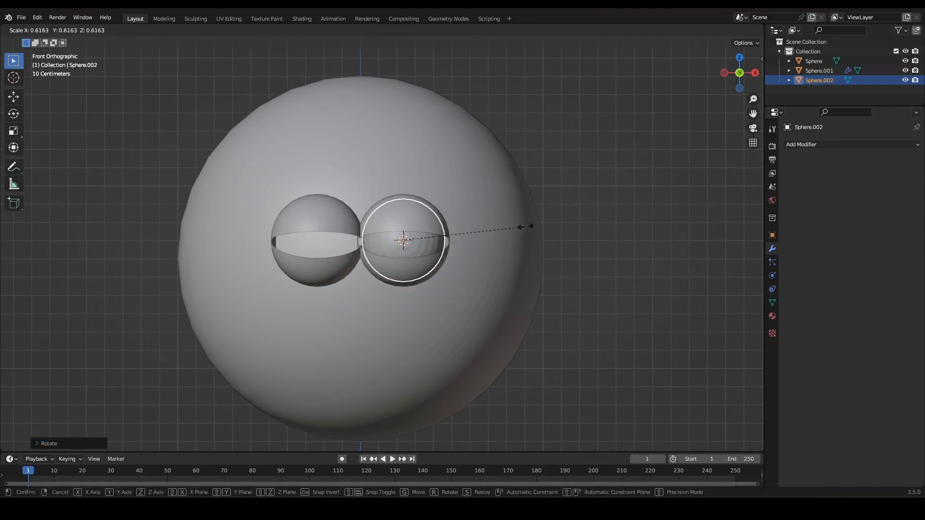
click(506, 232)
right_click(398, 227)
click(398, 227)
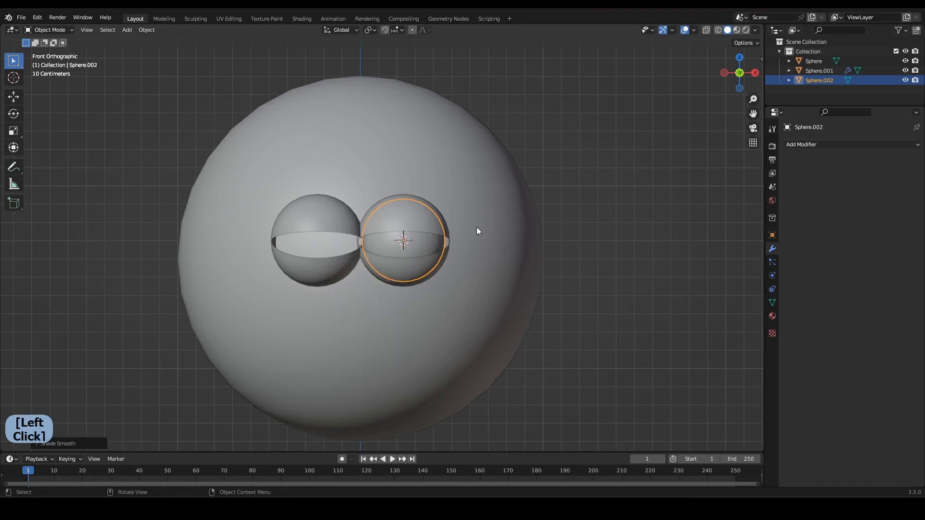
Add a Solidify modifier to the eyelids with a thickness of 0.11 m.
click(397, 222)
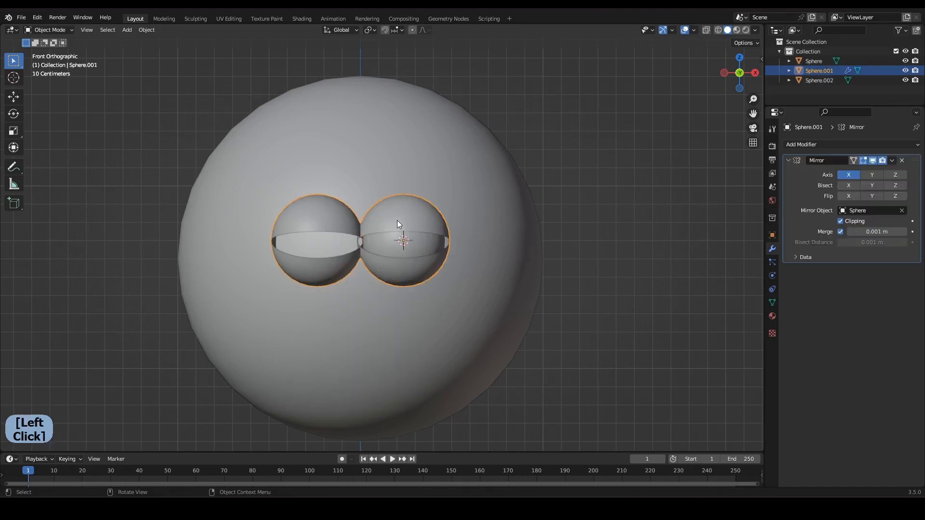
click(834, 144)
click(712, 309)
middle_drag(521, 259, 696, 294)
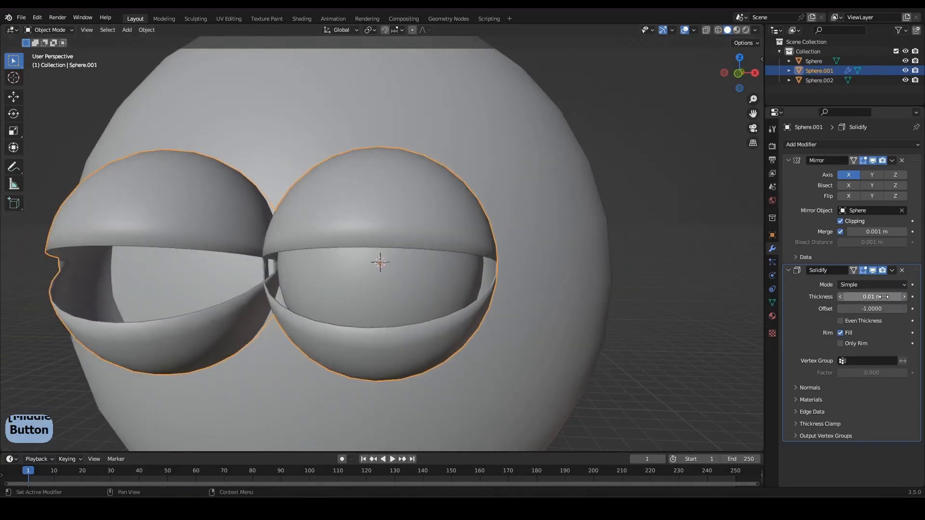
drag(883, 297, 908, 297)
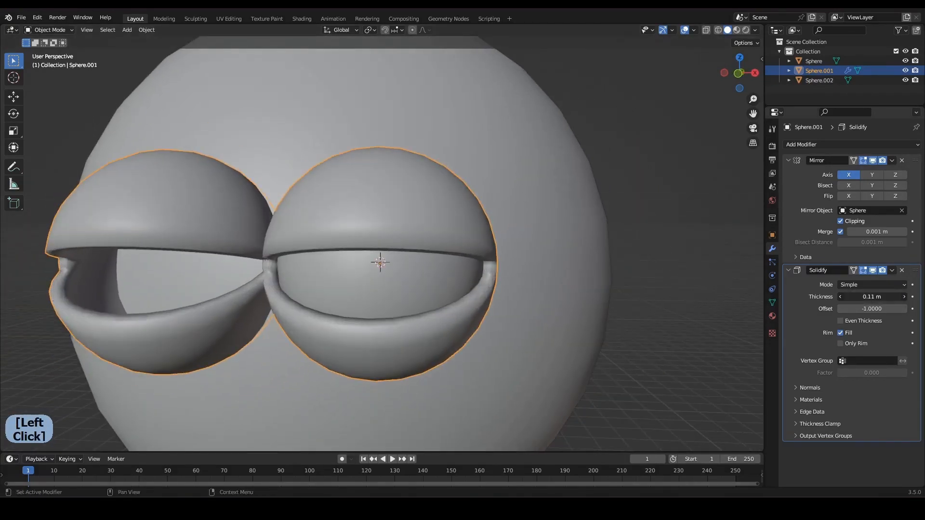
Add an X-axis Mirror modifier to the eyeball with the head Sphere as mirror object.
click(372, 290)
scroll(406, 264, down, 5)
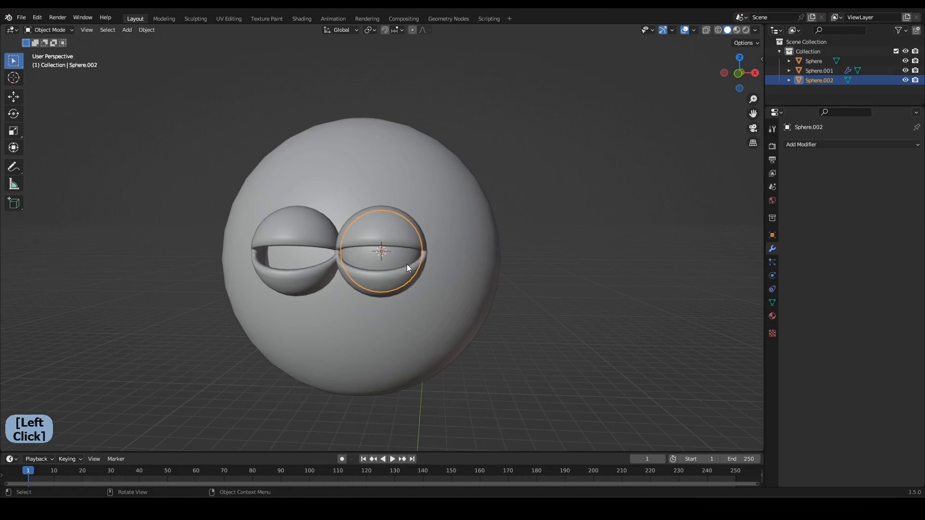
key(KP_1)
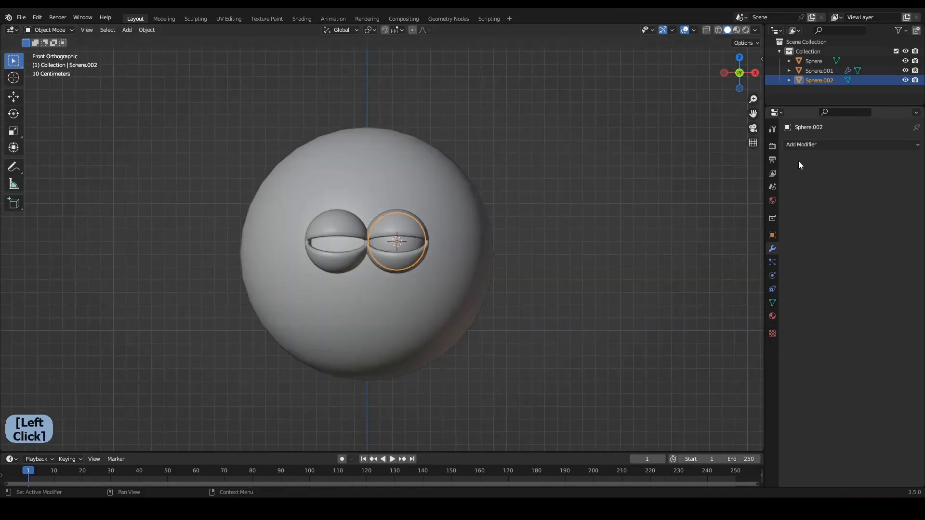
click(802, 145)
click(736, 262)
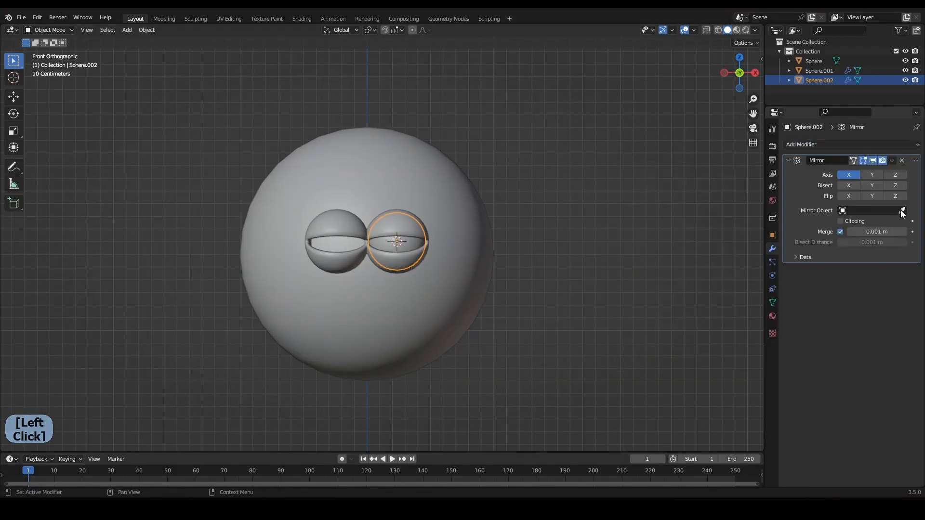
click(903, 210)
click(415, 196)
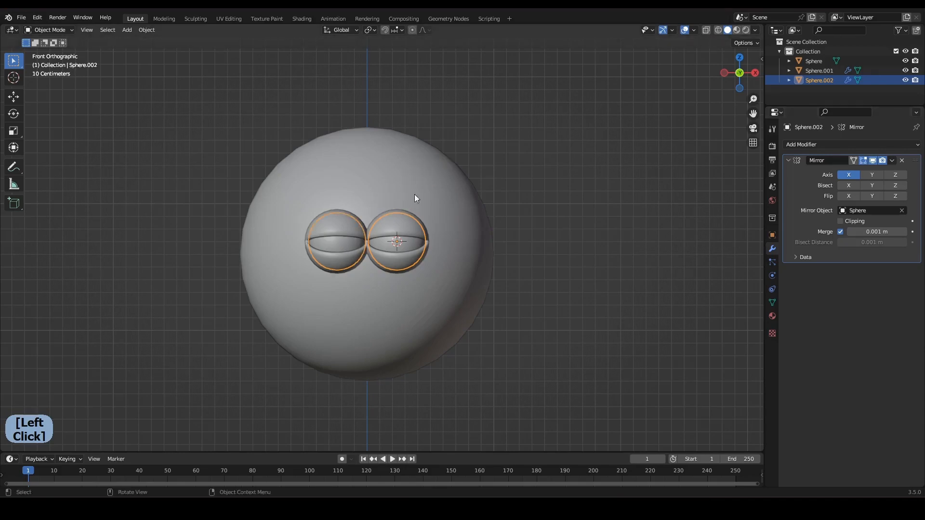
Snap the 3D cursor to the central vertical edge just below the eyes on the head mesh.
scroll(385, 208, up, 5)
scroll(433, 211, down, 10)
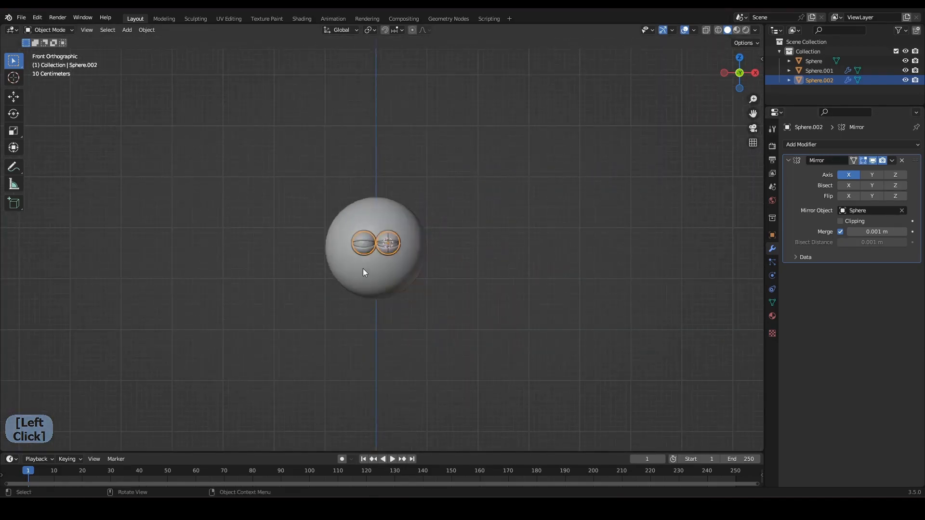
click(389, 271)
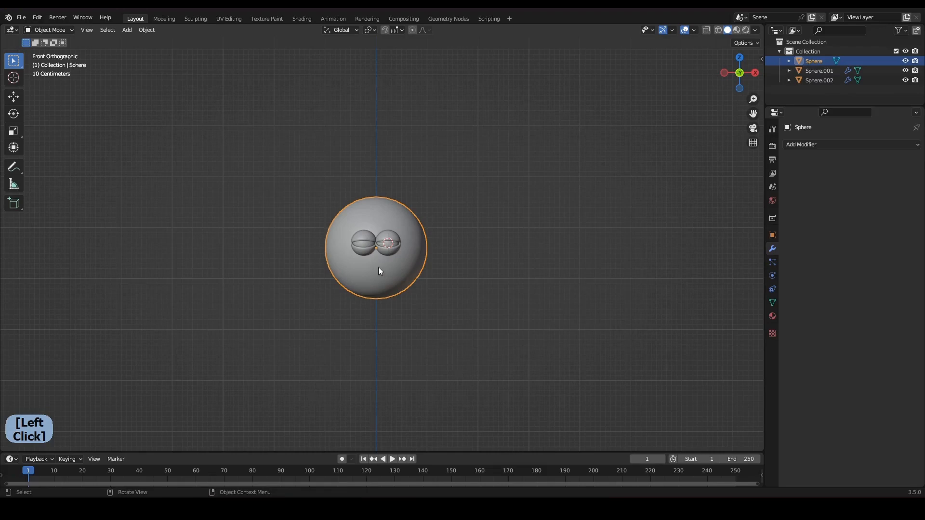
scroll(378, 267, up, 4)
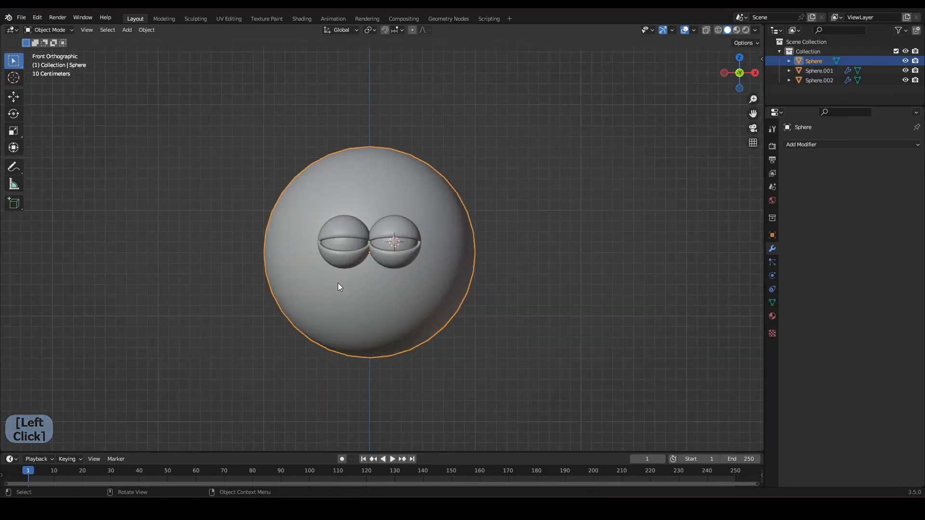
key(Tab)
click(91, 30)
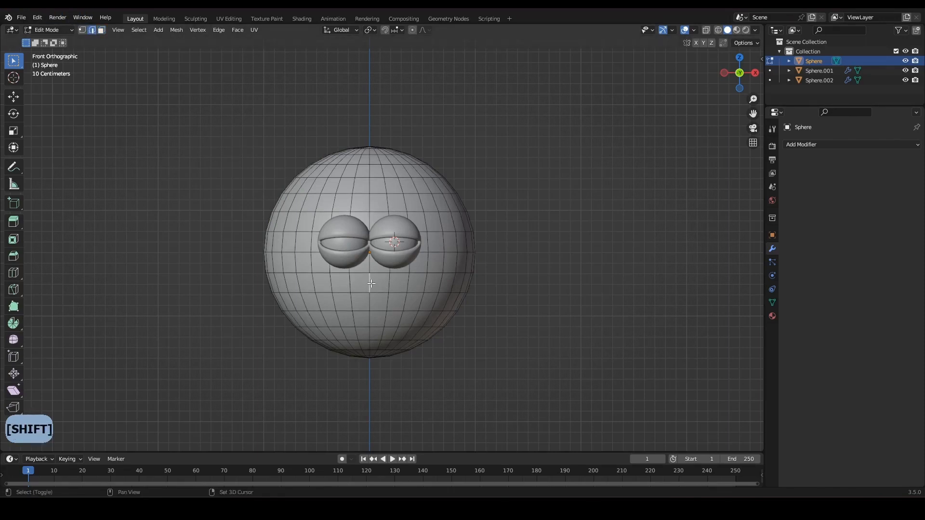
key(shift+s)
click(424, 314)
key(Tab)
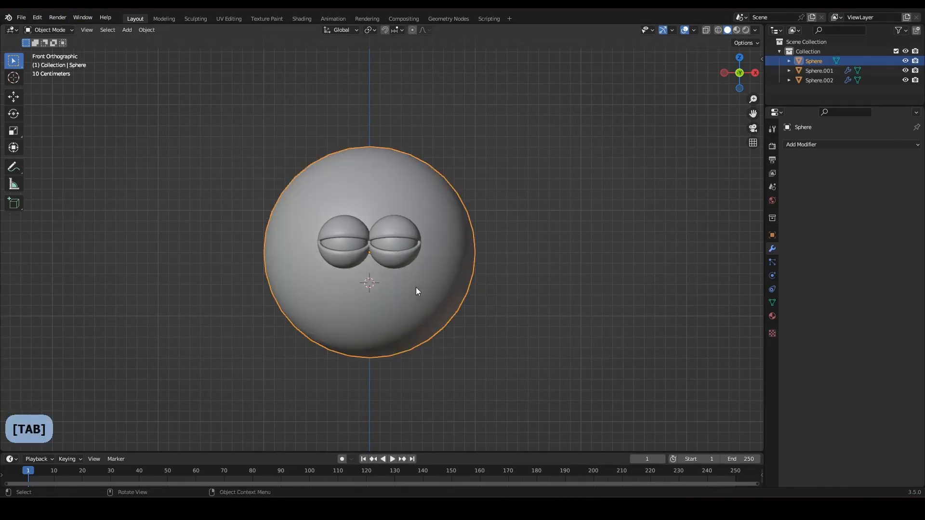
Add a UV sphere for the nose at the 3D cursor, shrink it, and rotate it 90° around the X axis.
key(shift+a)
mouse_move(547, 252)
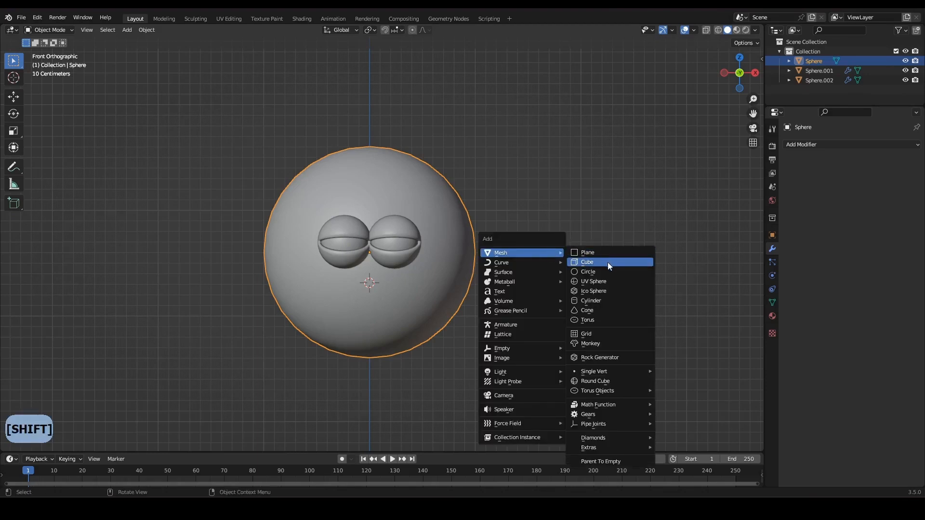
click(602, 285)
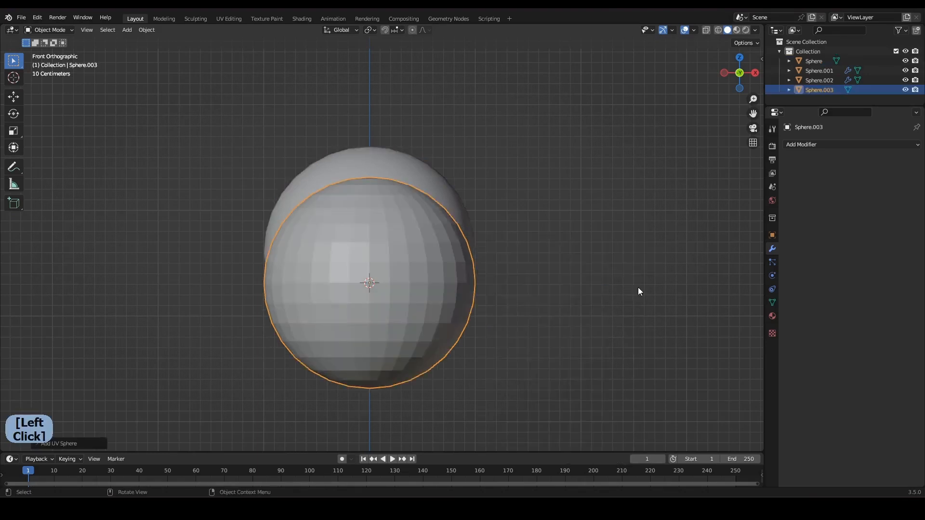
key(s)
click(427, 304)
text(rx)
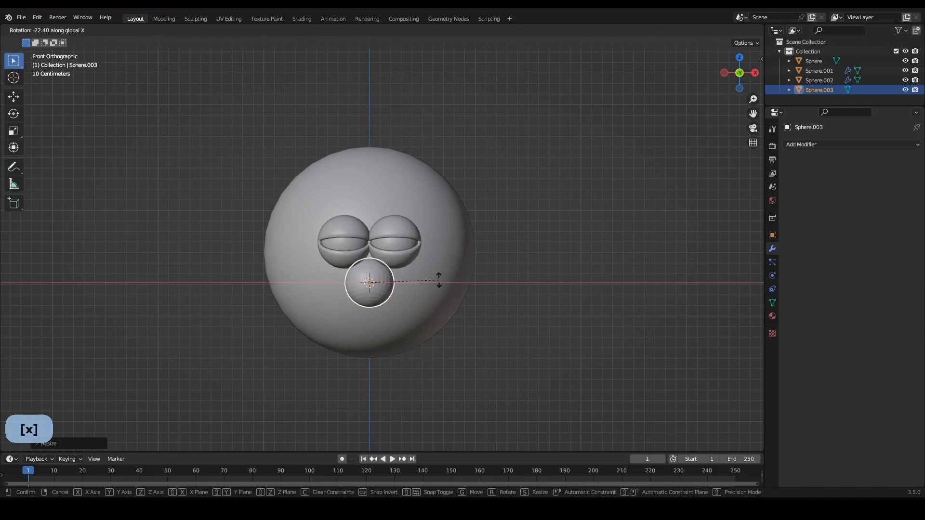
text(90)
key(Return)
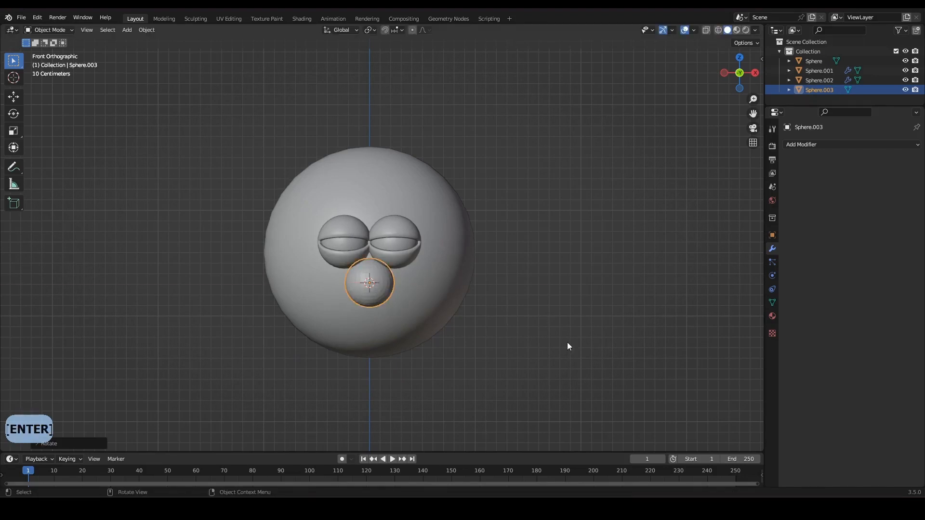
Shade the nose sphere smooth and scale it down further so it sits clear below the eyes.
scroll(568, 342, up, 3)
right_click(416, 264)
click(416, 264)
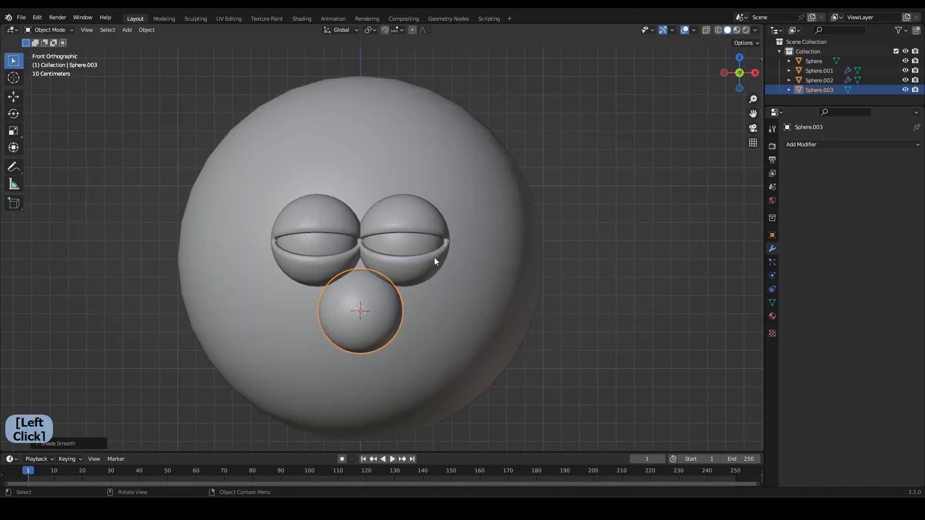
key(s)
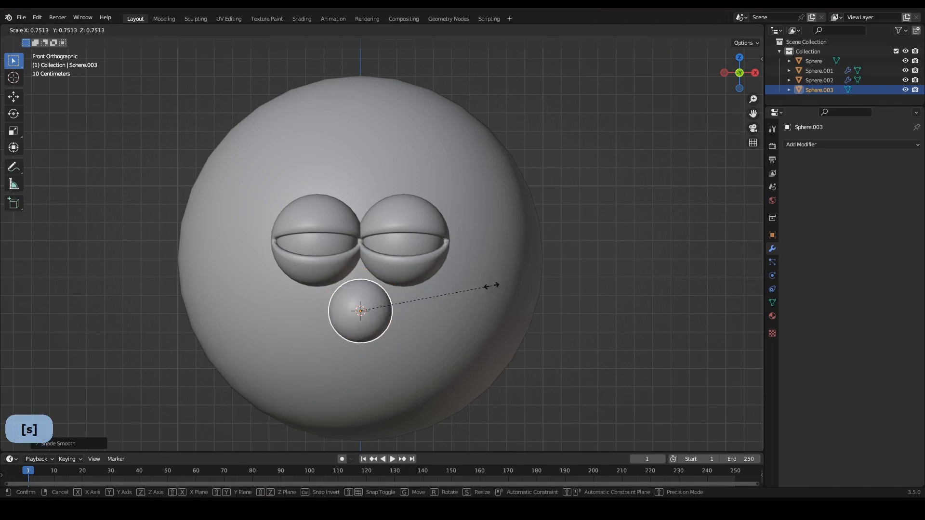
click(396, 303)
scroll(387, 303, down, 3)
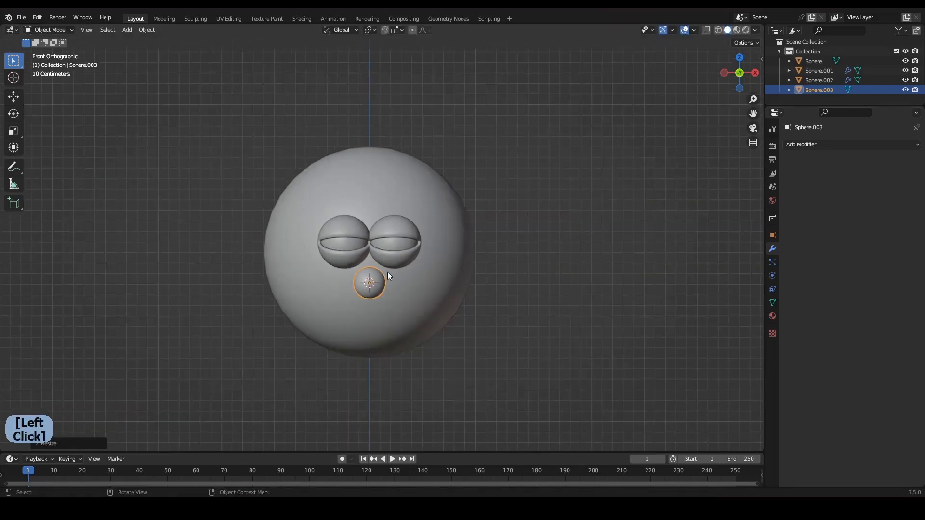
Snap the 3D cursor to the central vertical edge below the nose on the head mesh.
click(392, 315)
key(Tab)
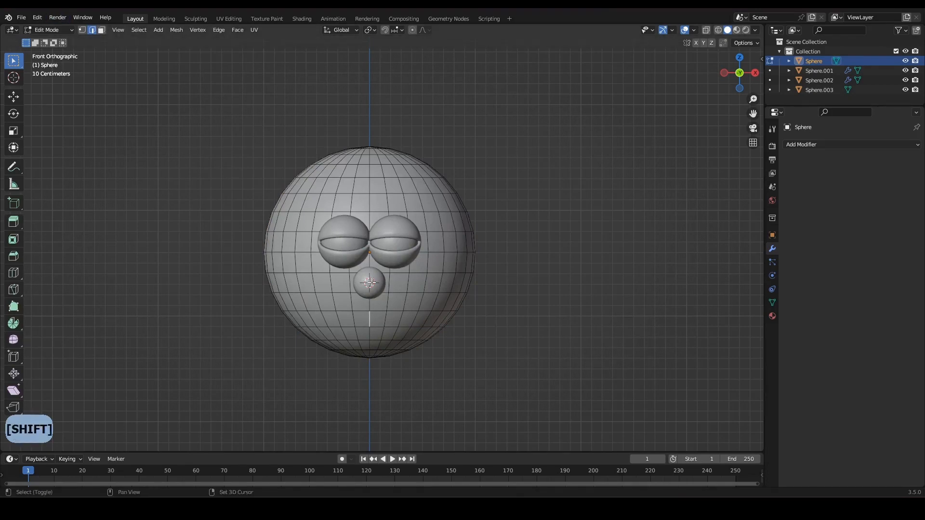
key(shift+s)
click(378, 314)
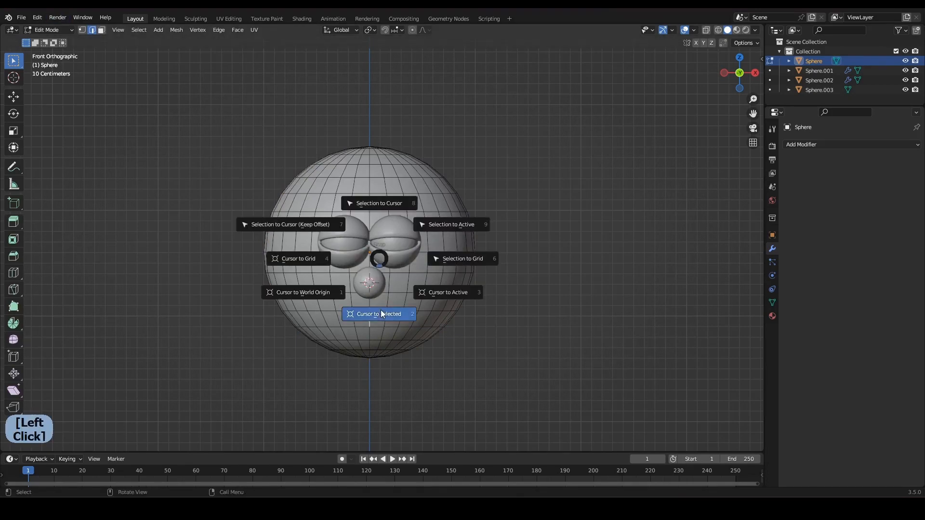
key(Tab)
Add a torus at the 3D cursor with a minor radius of 0.61 m.
key(shift+a)
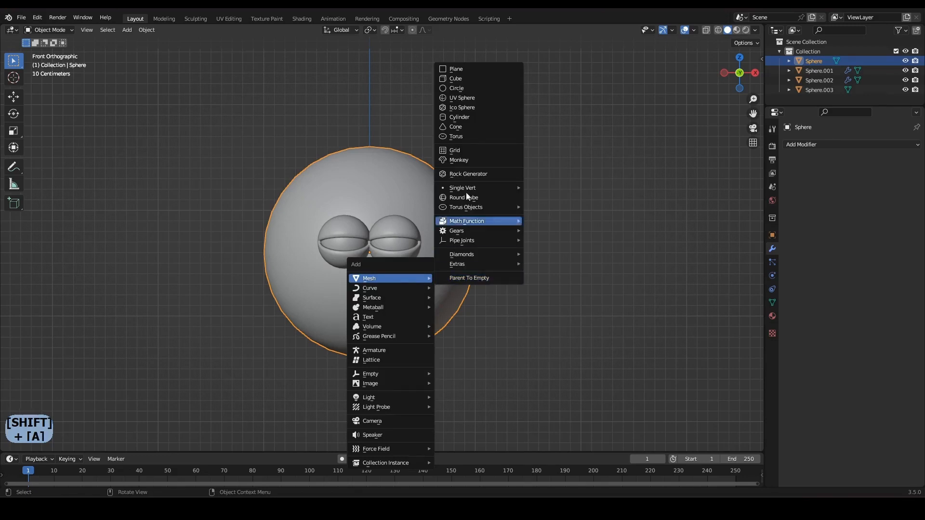
key(shift+a)
mouse_move(422, 221)
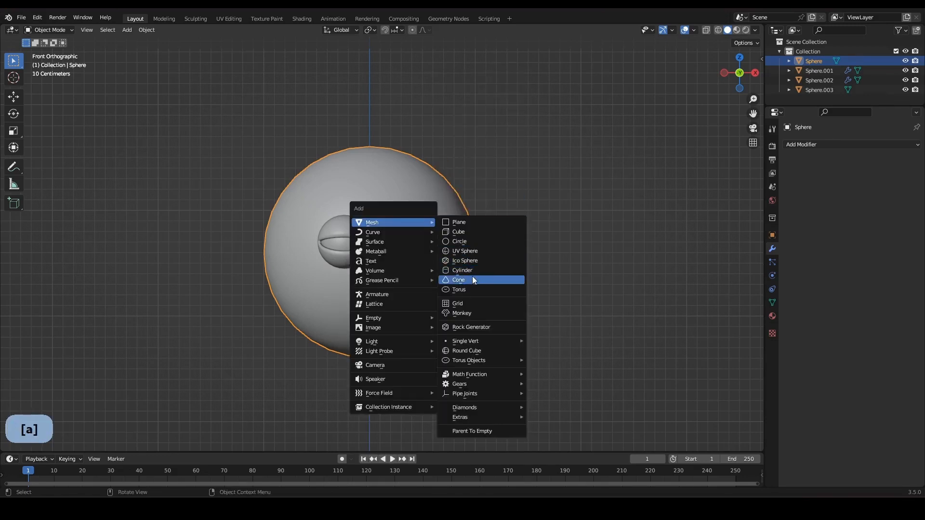
click(460, 289)
scroll(361, 303, down, 3)
middle_drag(362, 306, 382, 364)
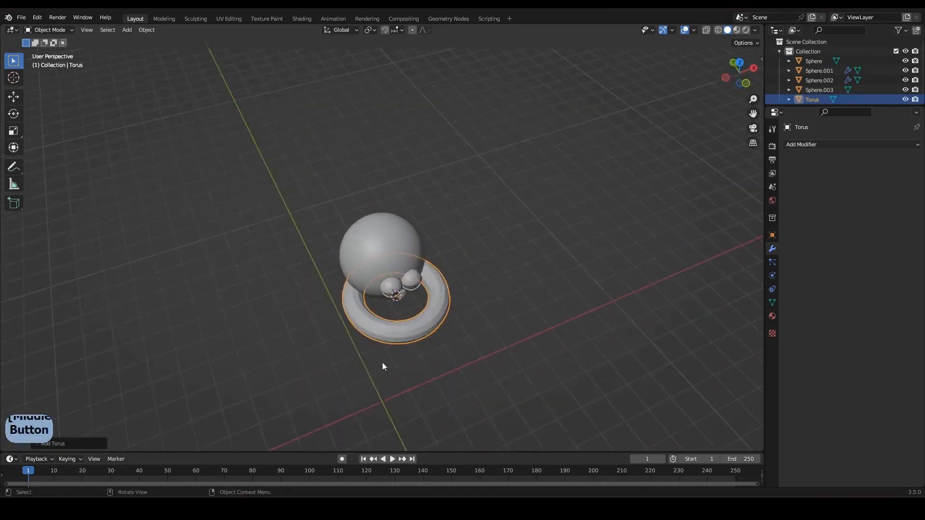
click(55, 444)
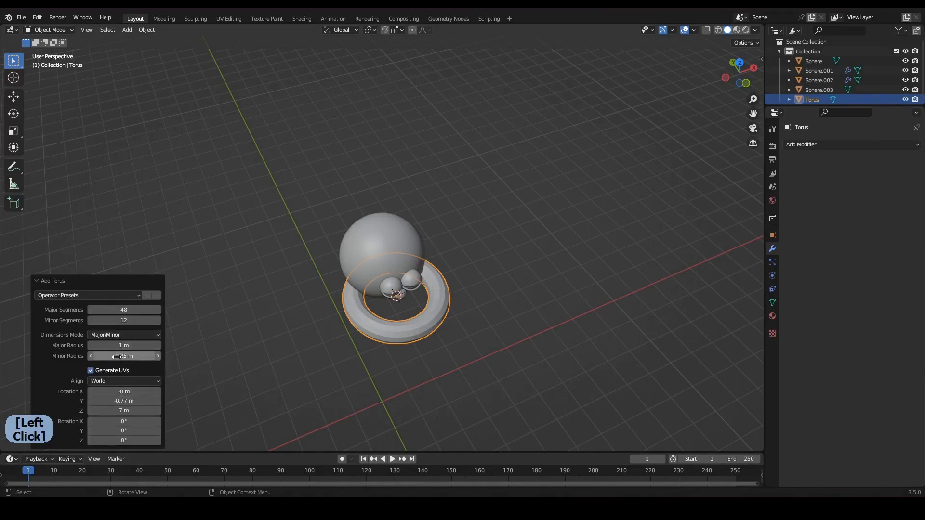
drag(118, 356, 185, 357)
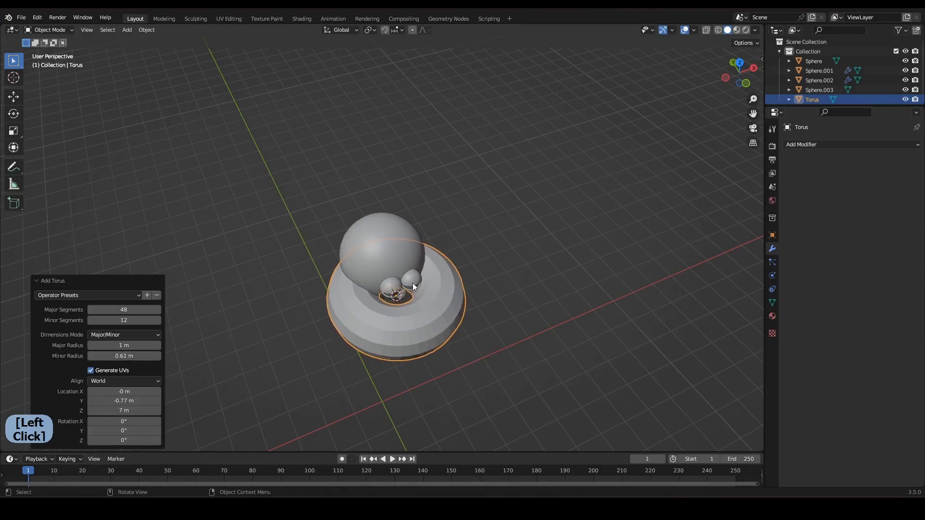
Shade the torus smooth and scale it to 0.268 to mouth size below the nose.
right_click(417, 269)
click(417, 269)
key(1)
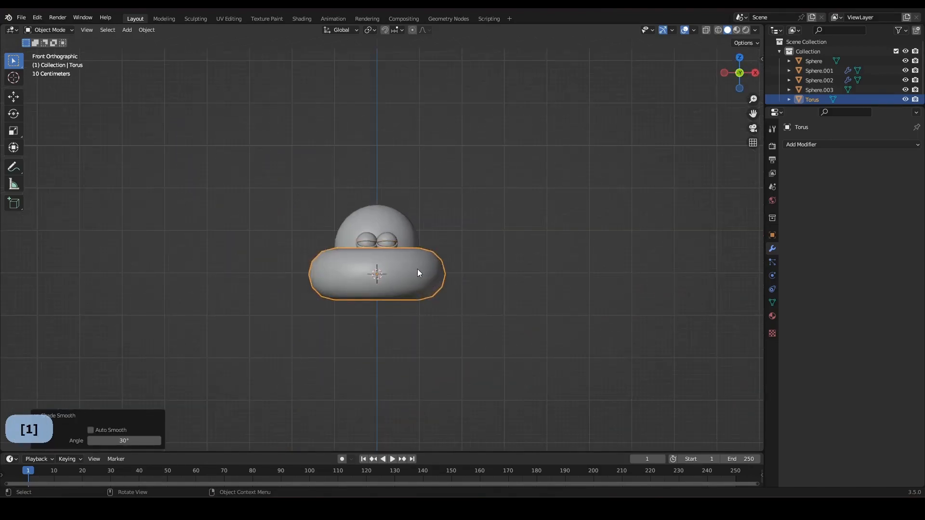
key(s)
click(450, 287)
scroll(451, 287, up, 5)
Rotate the mouth torus -56.3° around the X axis to face forward and scale it down.
key(r)
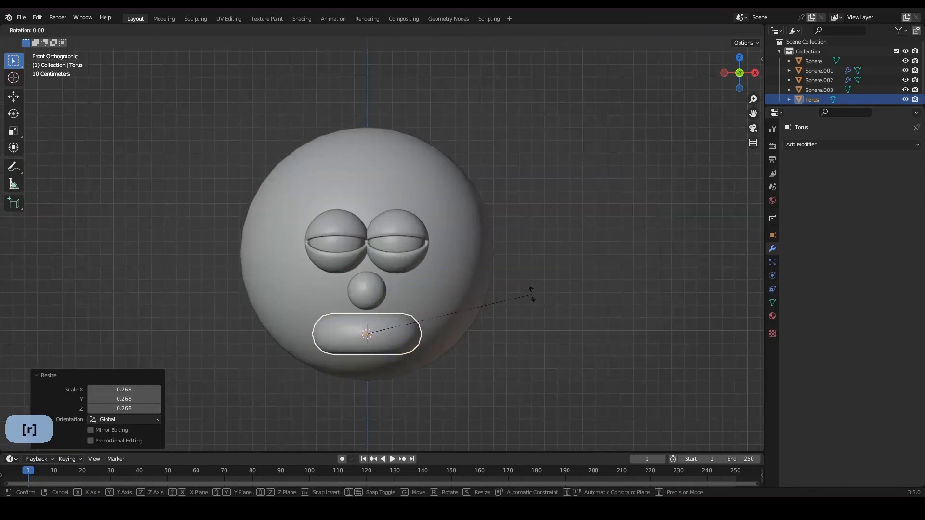
key(x)
click(396, 256)
key(s)
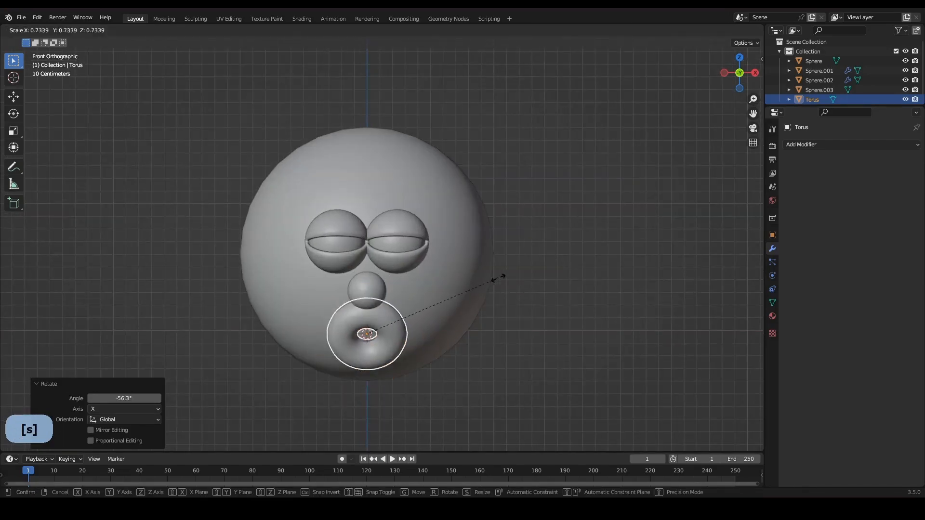
click(487, 301)
click(571, 334)
Move the nose, eyes and eyelids together slightly upward along Z to make room for the mouth.
scroll(403, 299, down, 3)
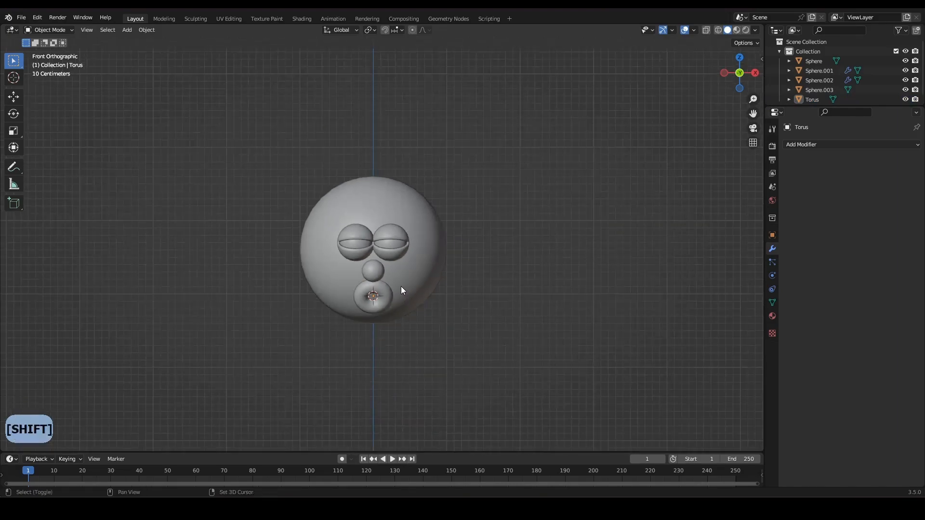
scroll(398, 294, up, 3)
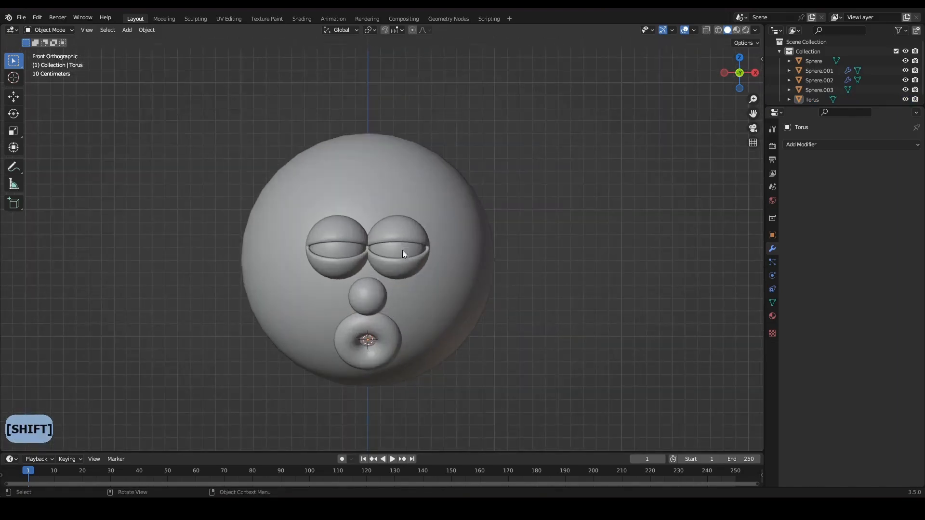
shift+click(375, 292)
shift+click(398, 247)
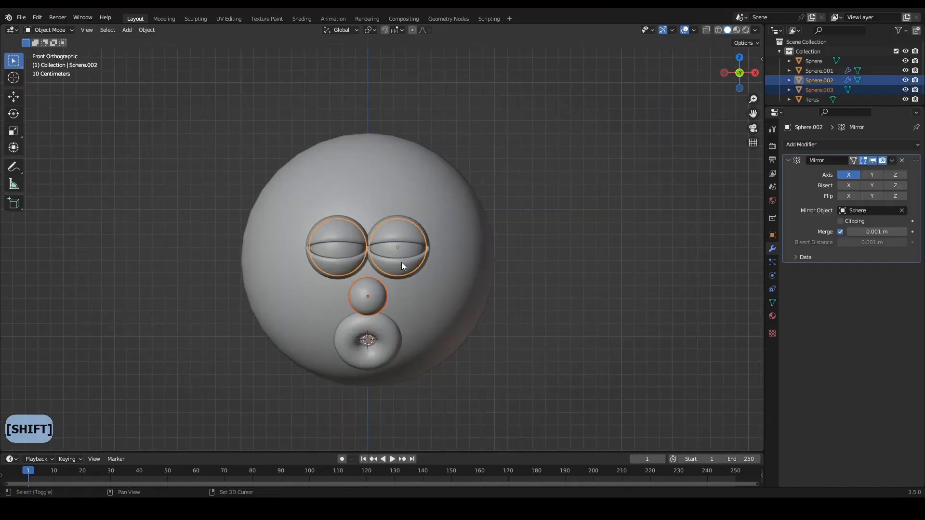
shift+click(403, 263)
key(g)
key(z)
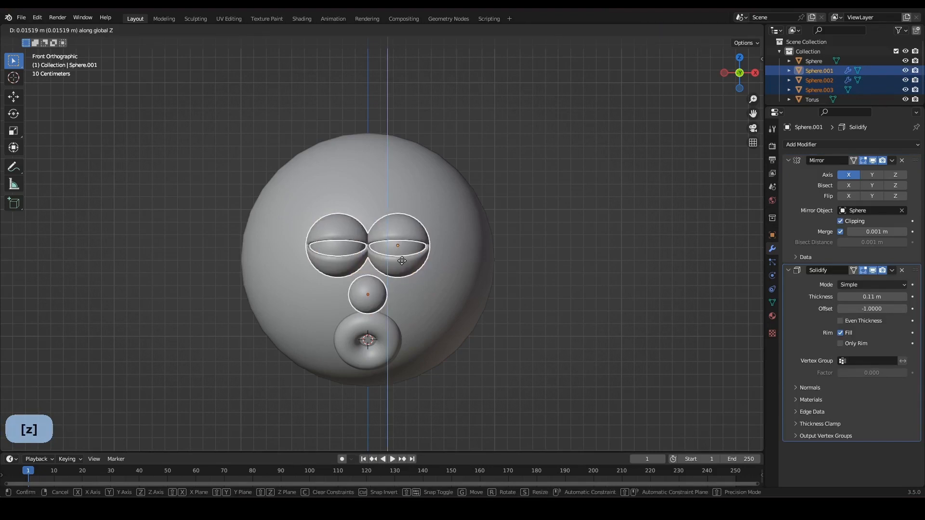
click(400, 261)
Scale the mouth torus up slightly so it fills the space below the nose.
click(375, 334)
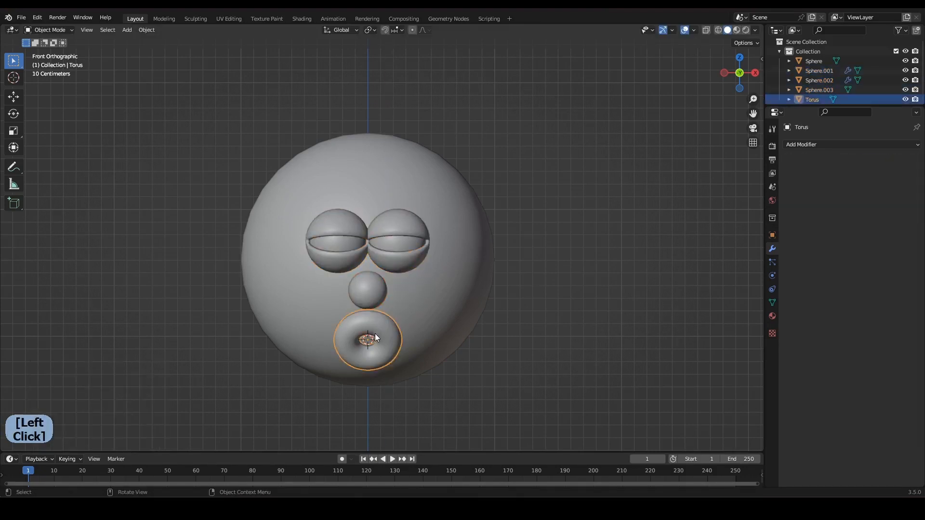
key(s)
click(433, 320)
click(501, 337)
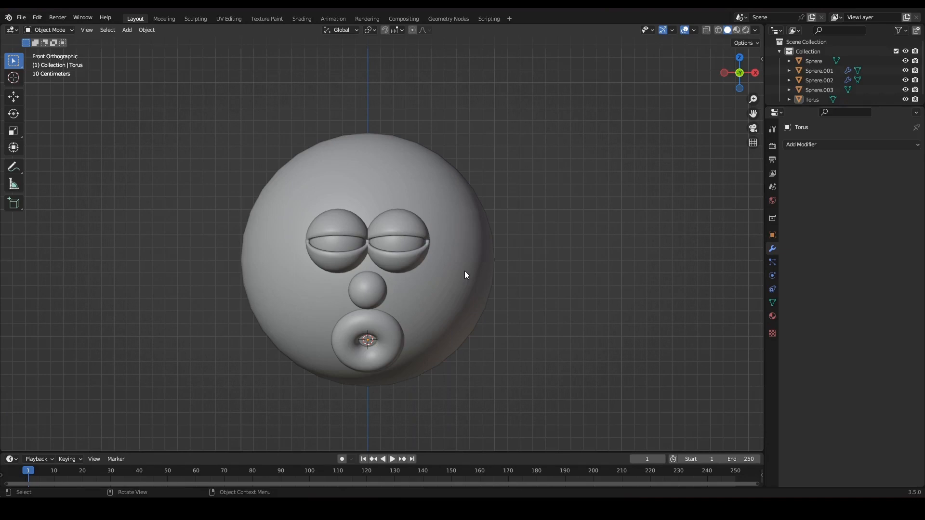
Snap the 3D cursor to the middle of the head's side using two adjoining vertical edges.
key(KP_3)
click(389, 269)
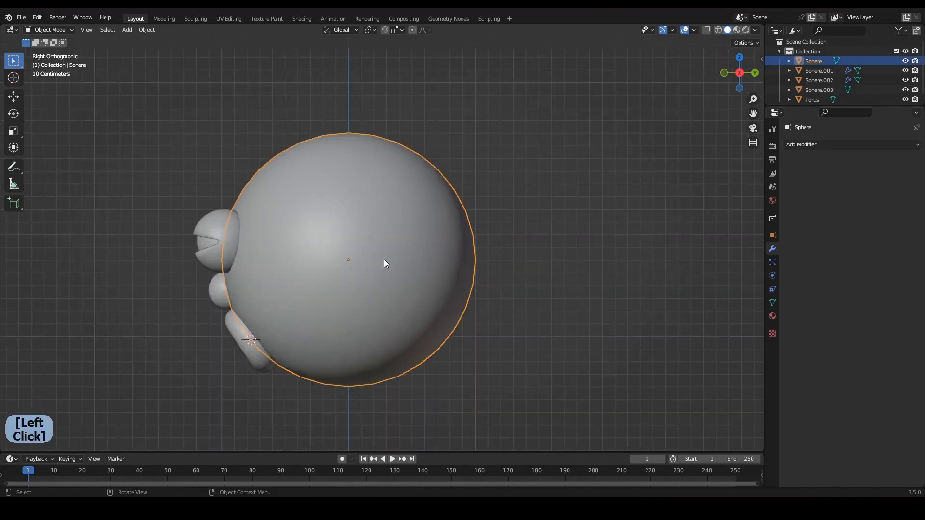
key(Tab)
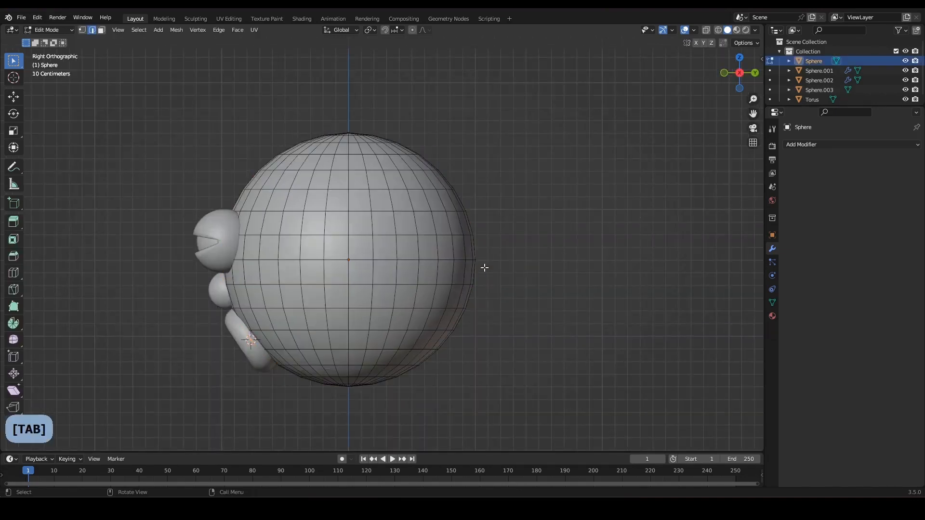
click(348, 258)
shift+click(357, 268)
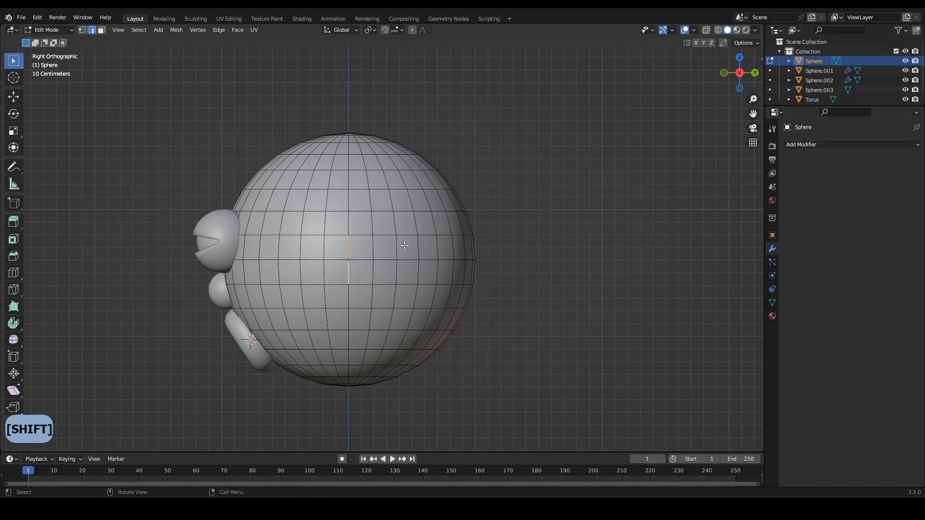
key(shift+s)
click(408, 294)
key(Tab)
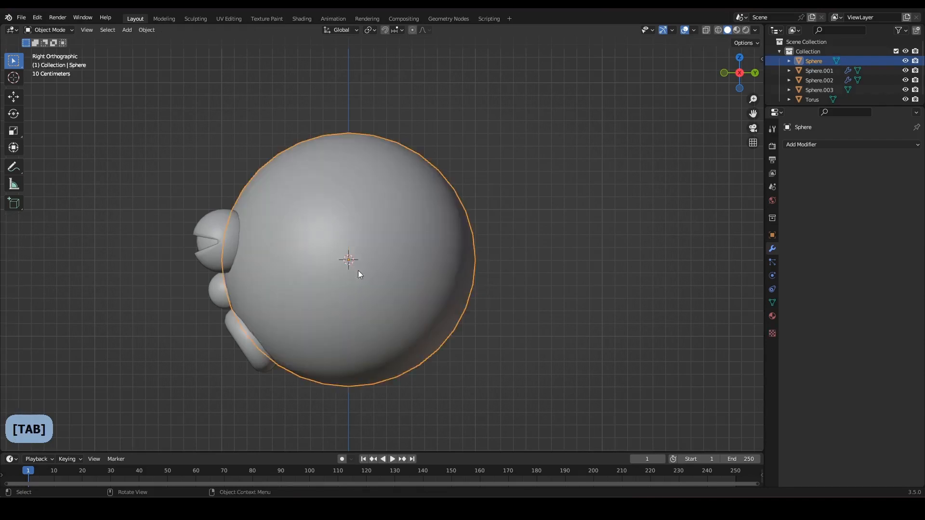
Add a 2 m cube at the 3D cursor for the ear and scale it to 0.187 along Y.
scroll(358, 270, up, 5)
scroll(296, 280, down, 5)
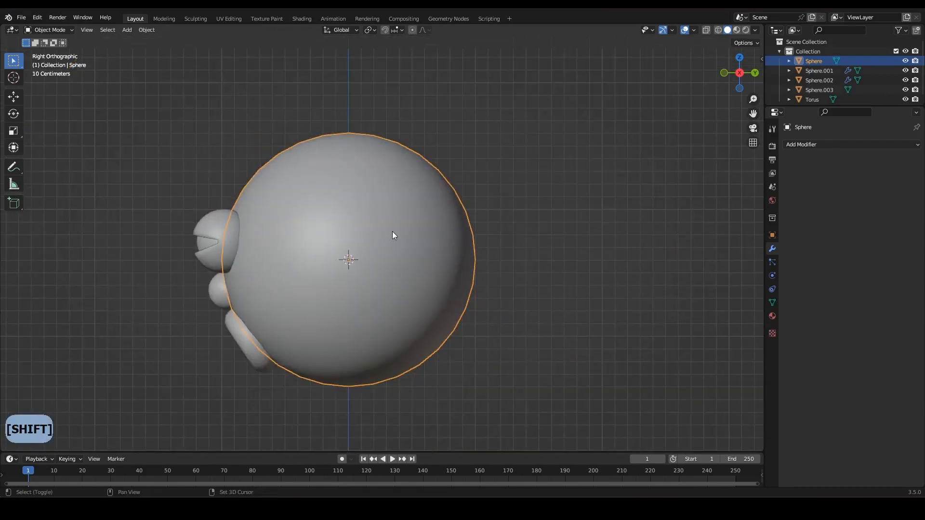
key(shift+a)
mouse_move(393, 233)
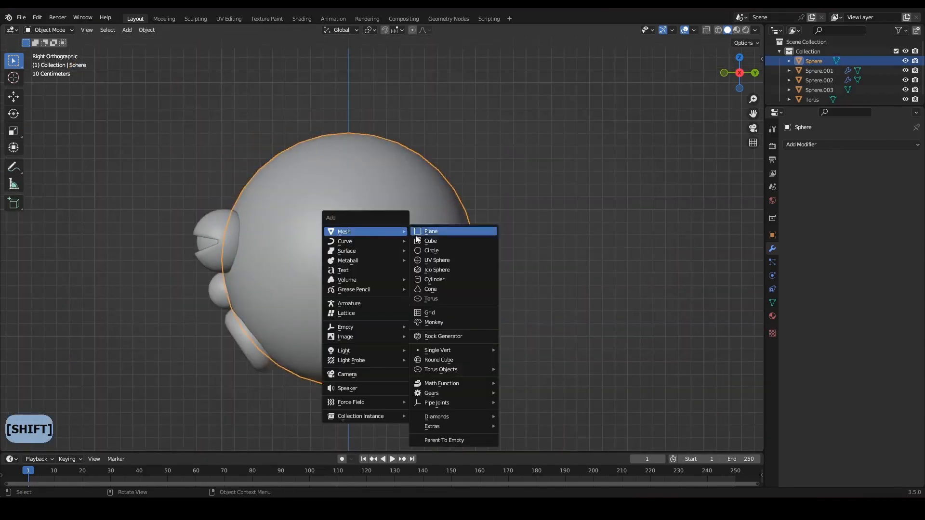
click(442, 245)
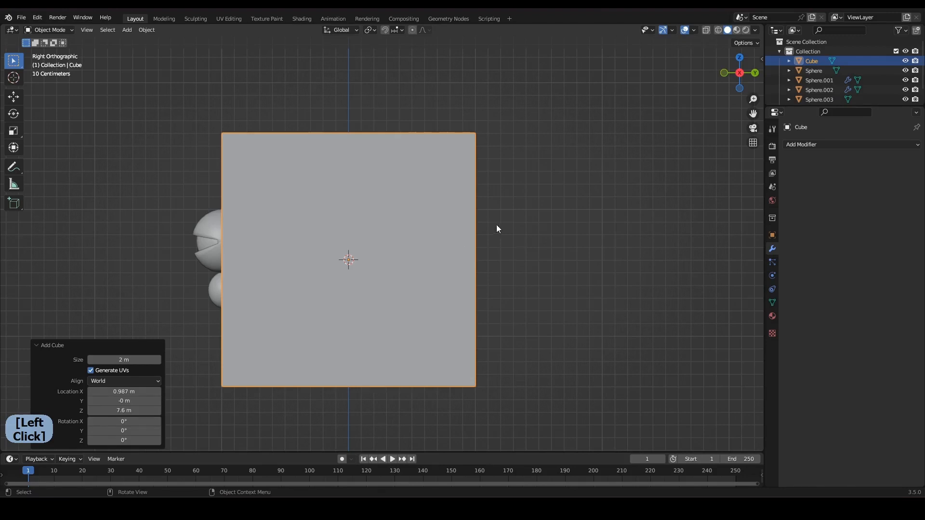
key(s)
key(x)
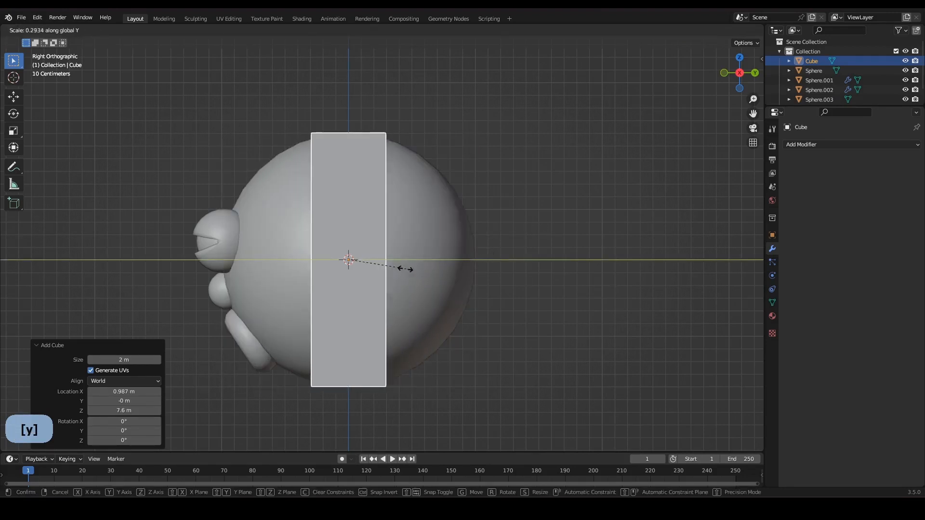
click(385, 271)
Add a centred vertical loop cut to the ear cube and scale that loop to 1.434 along Z.
key(KP_1)
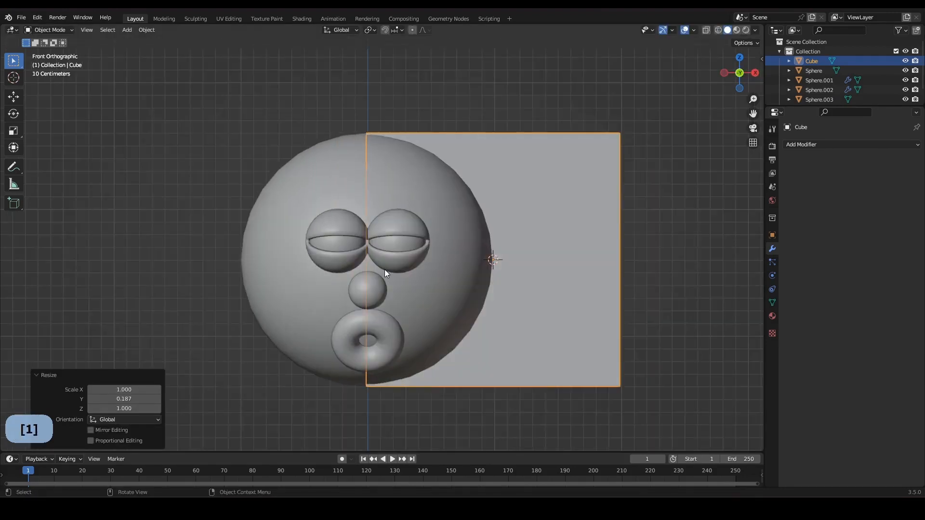
shift+middle_drag(542, 319, 423, 264)
key(Tab)
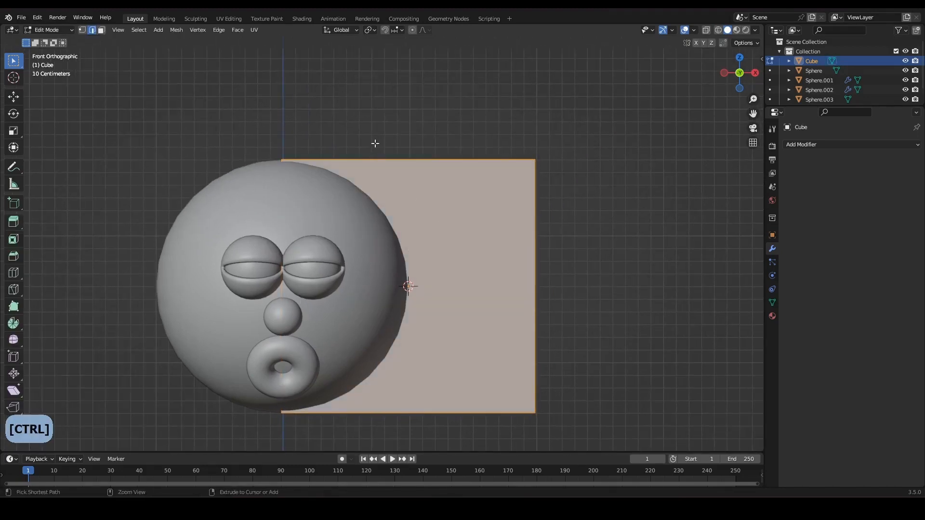
key(ctrl+r)
click(408, 287)
right_click(462, 196)
scroll(463, 197, down, 2)
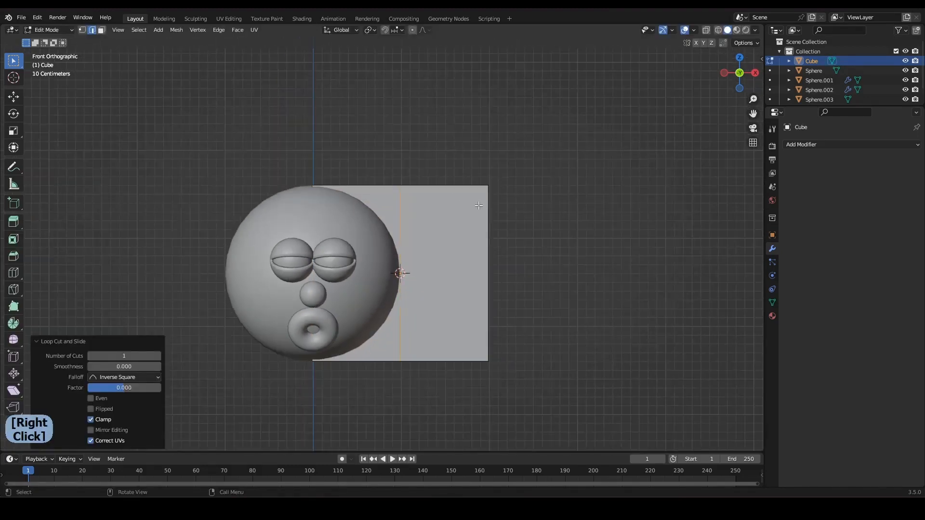
key(s)
key(z)
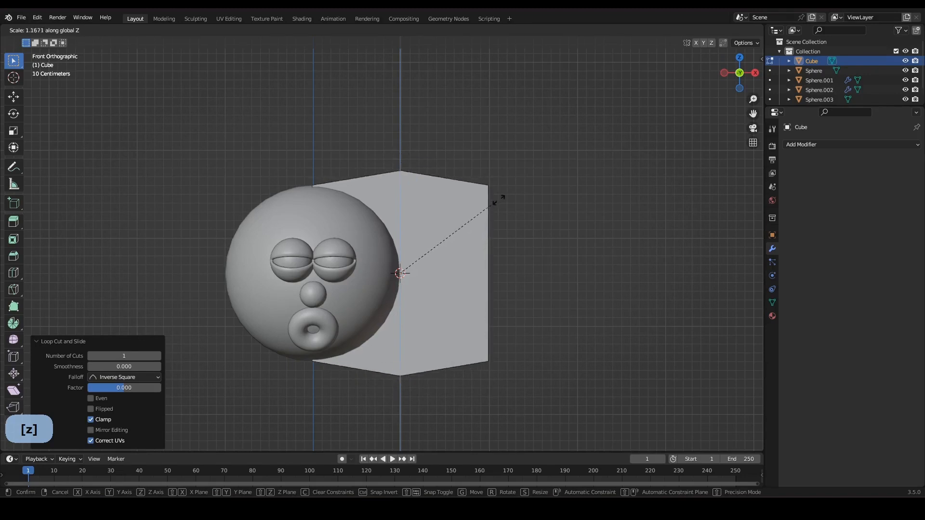
click(523, 190)
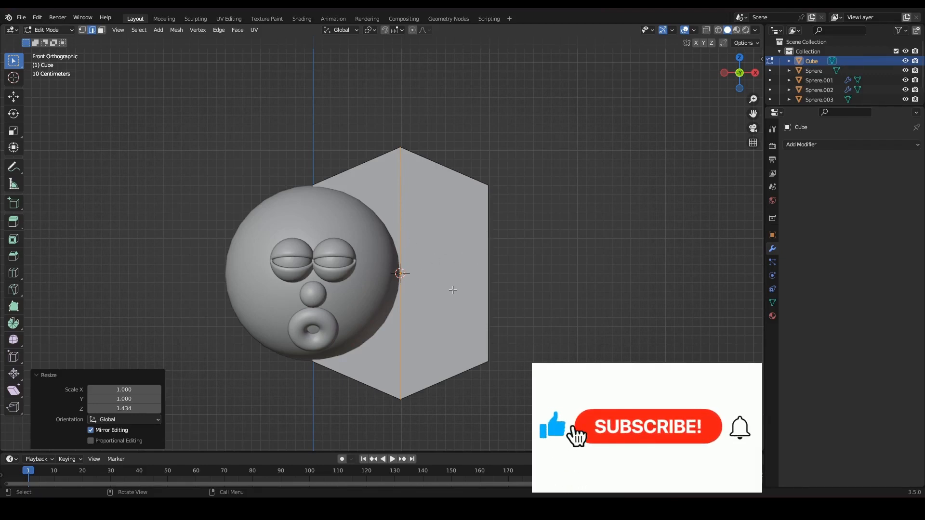
Add a centred horizontal loop cut to the ear and scale that loop to 1.211 along X.
click(421, 125)
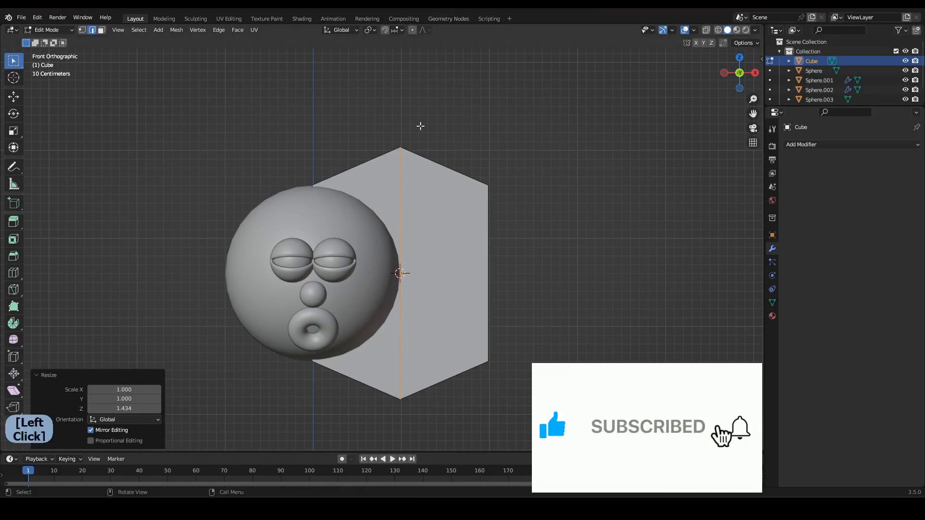
shift+middle_drag(417, 307, 405, 310)
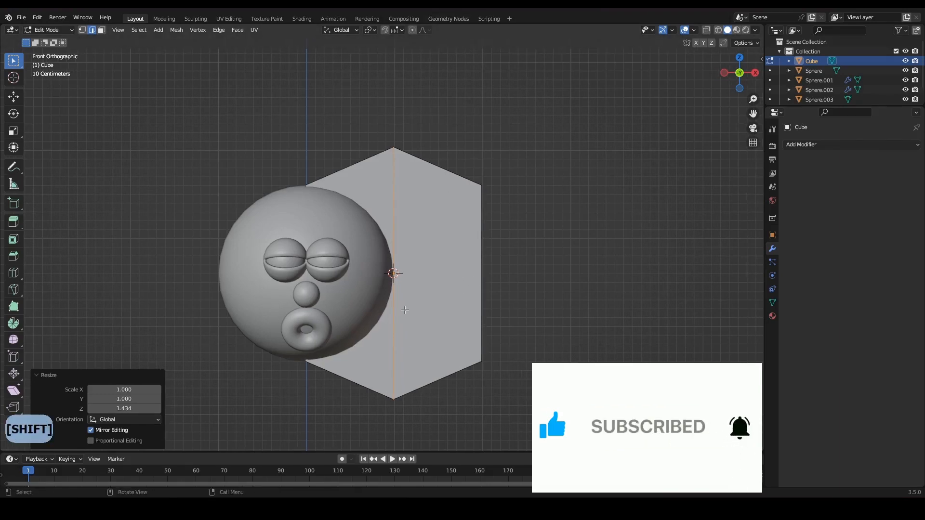
key(ctrl+r)
click(484, 275)
right_click(484, 274)
key(s)
key(x)
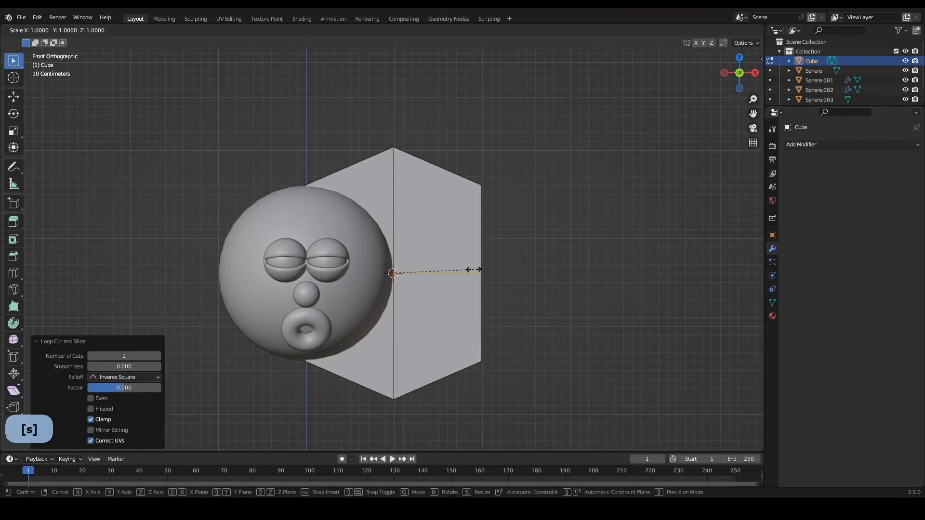
click(490, 268)
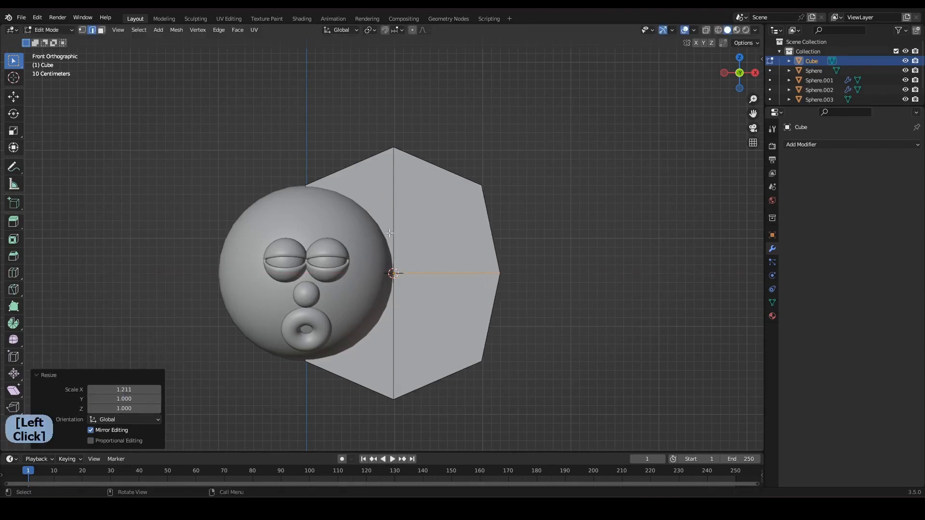
Inset the ear's front faces together by about 0.31 m.
middle_drag(389, 233, 292, 223)
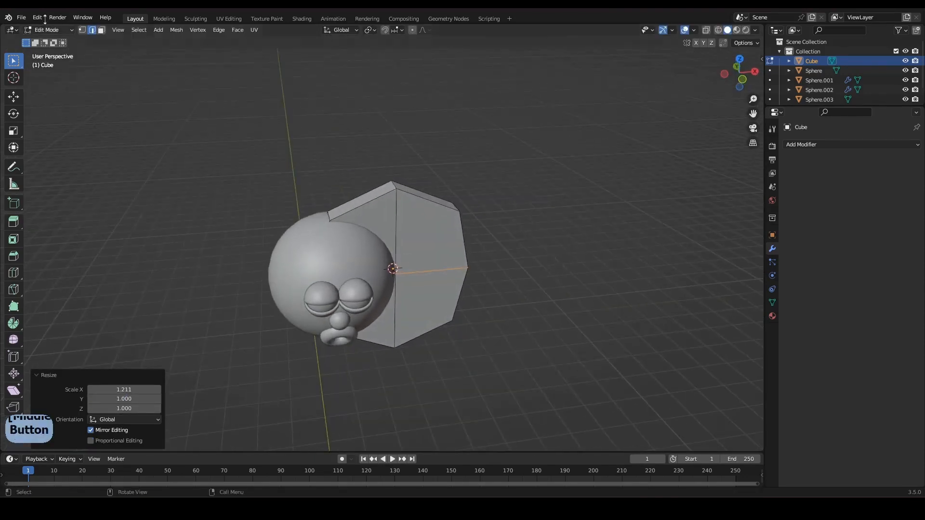
click(102, 30)
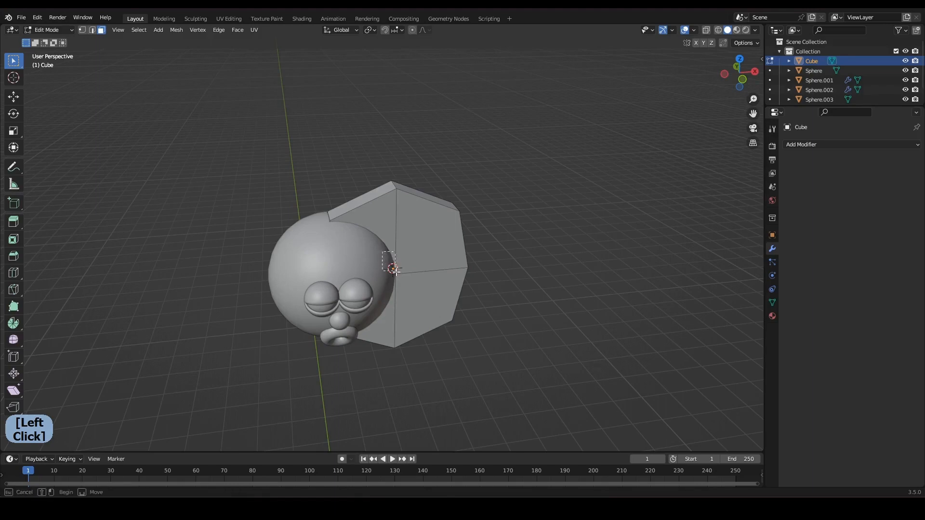
drag(409, 290, 409, 290)
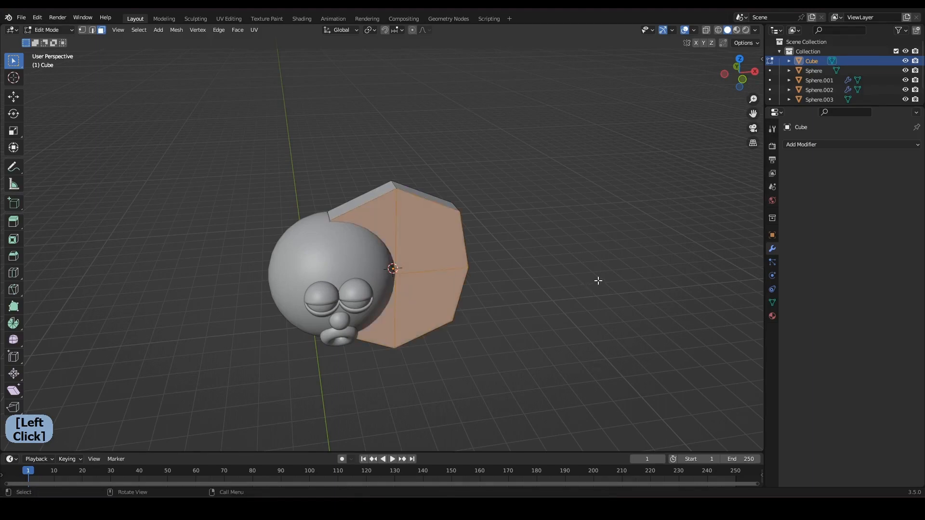
key(i)
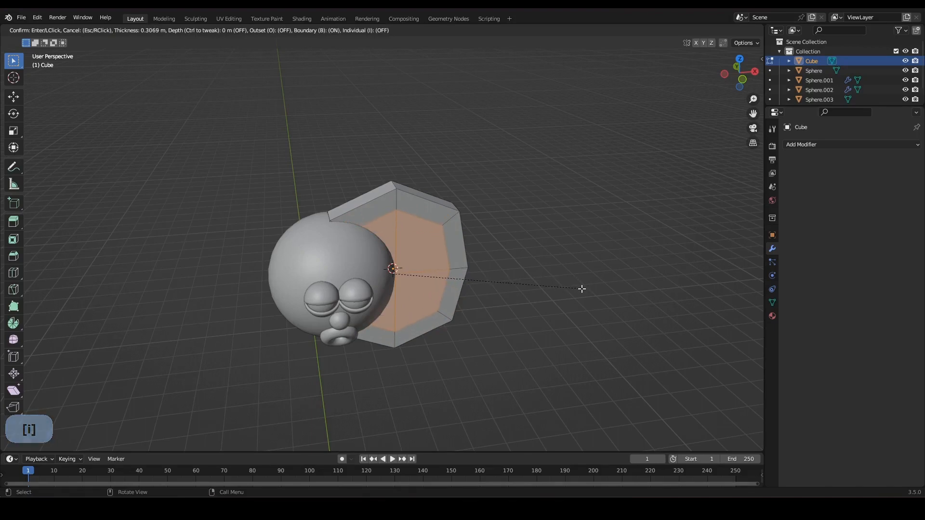
click(581, 288)
Extrude the inset ear faces inward by 0.2597 m to hollow out the ear.
middle_drag(506, 299, 466, 293)
key(e)
click(455, 306)
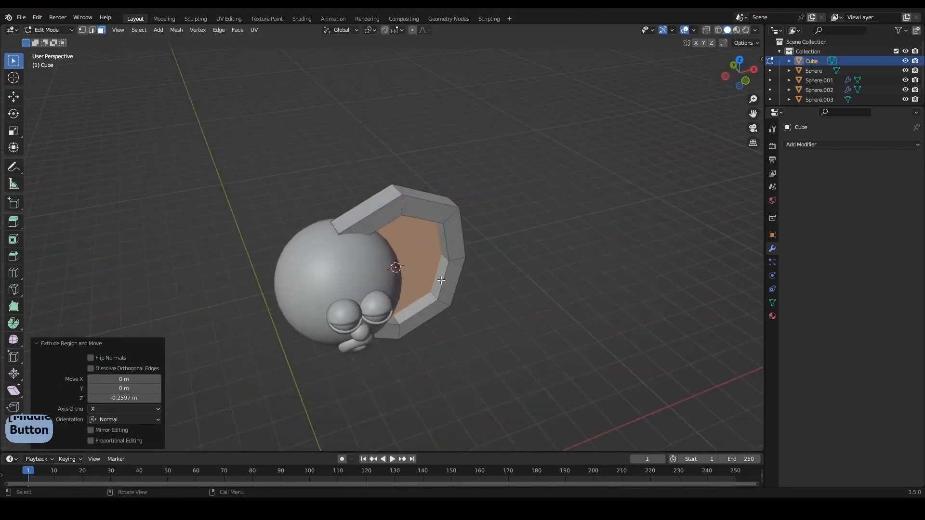
key(Tab)
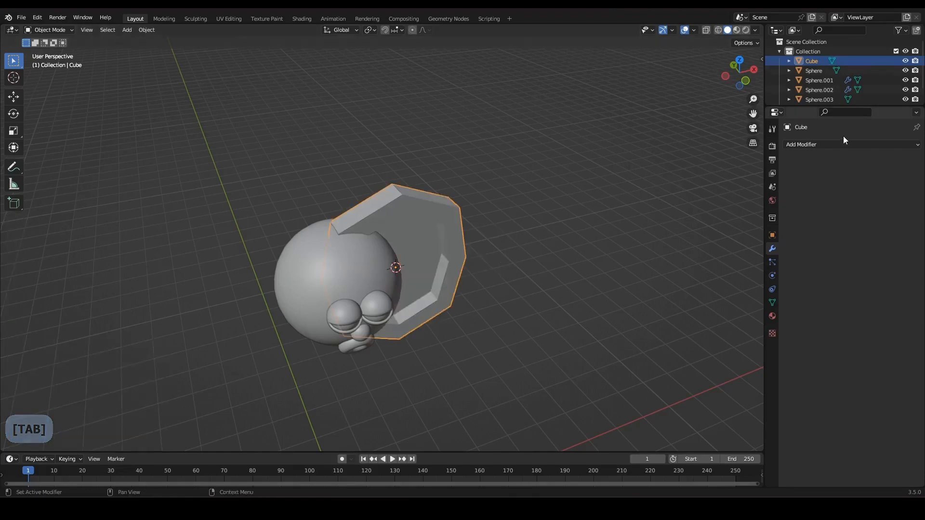
Add a Subdivision Surface modifier to the ear and shade it smooth.
click(842, 144)
click(737, 320)
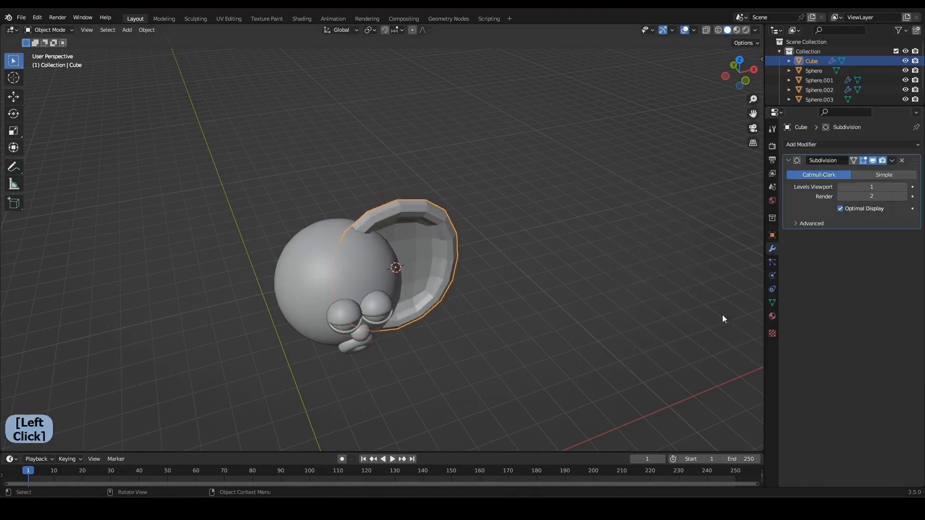
right_click(398, 179)
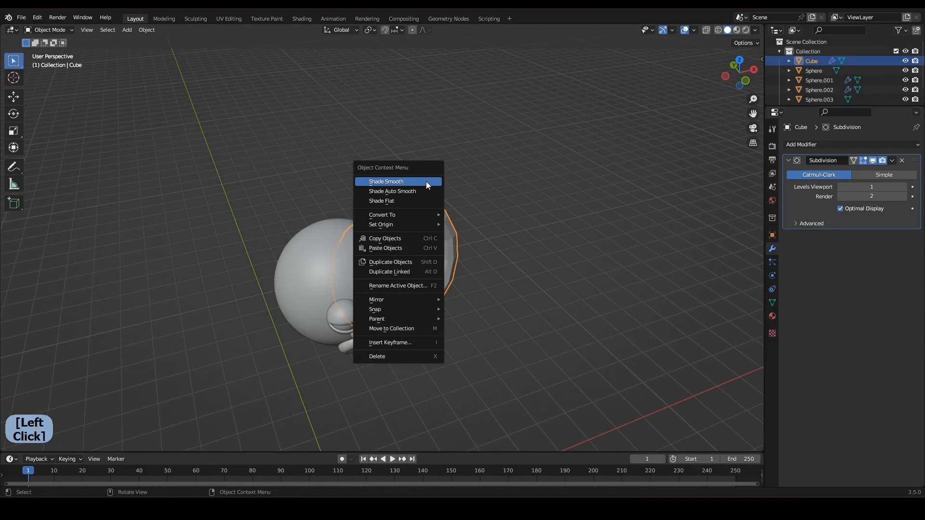
click(426, 181)
Fatten the ear's entire mesh by about 0.22 m with Shrink/Fatten.
middle_drag(426, 181, 382, 217)
key(Tab)
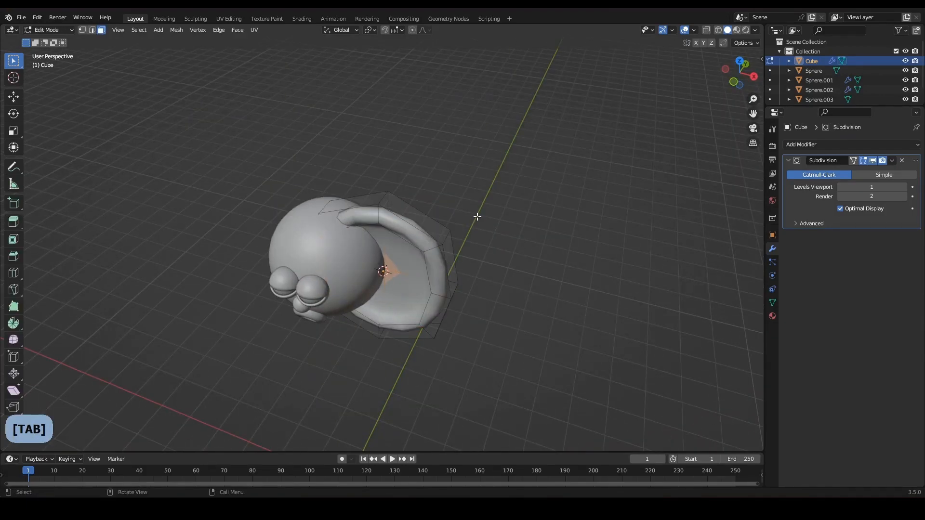
key(a)
key(alt+s)
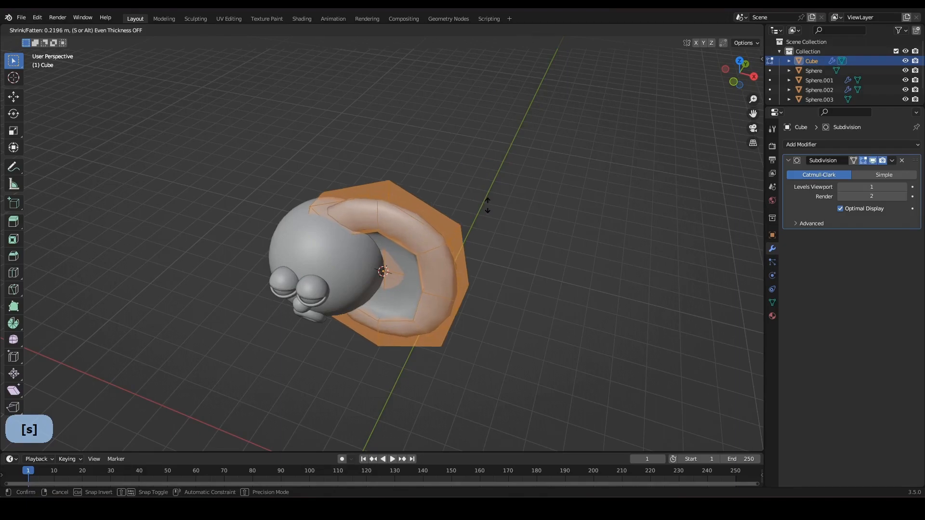
click(487, 205)
key(Tab)
Thicken the ear by scaling its whole mesh to about 1.17 along the global Y axis.
middle_drag(328, 240, 435, 256)
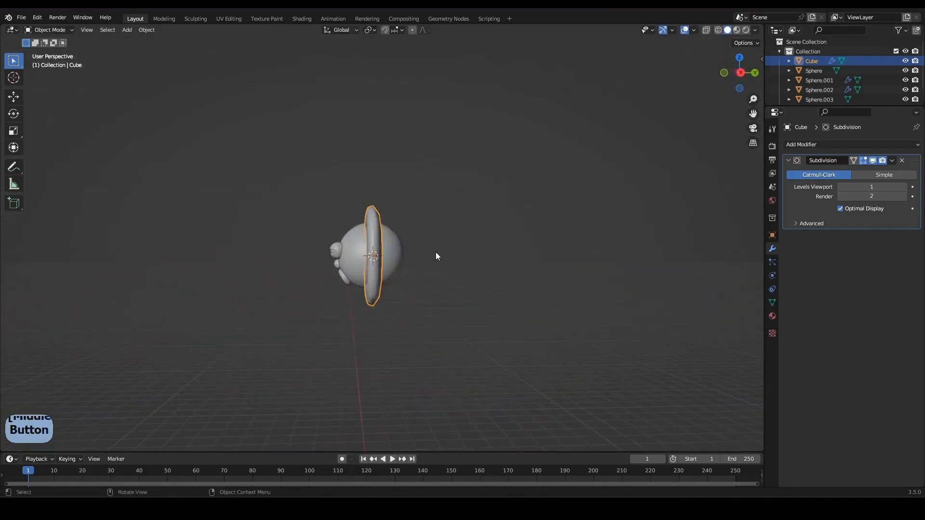
key(Tab)
key(s)
key(y)
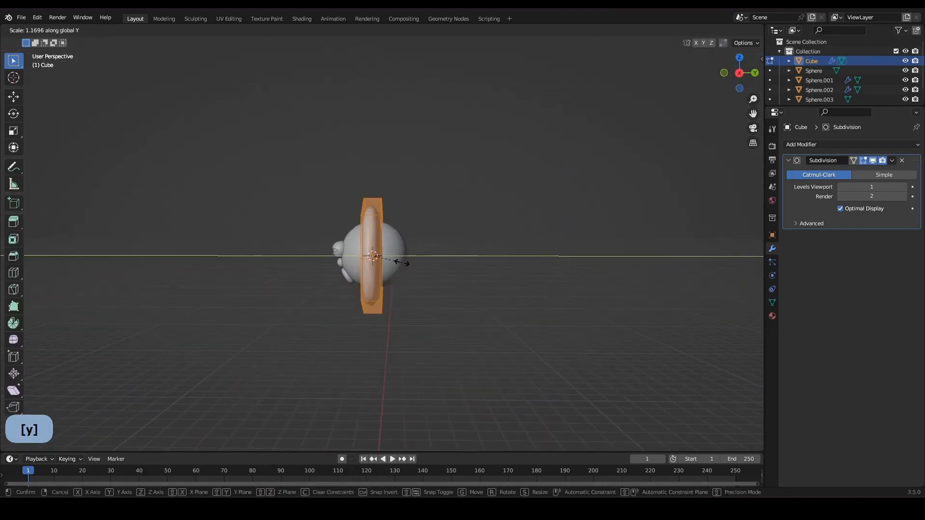
click(406, 261)
key(Tab)
Scale the ear object uniformly to 0.276 to suit the head.
middle_drag(405, 261, 454, 269)
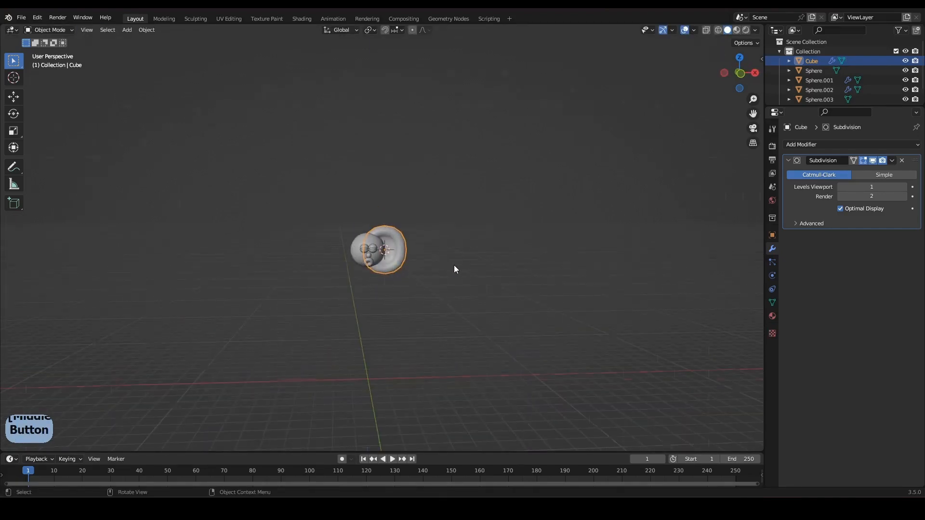
key(KP_1)
scroll(482, 260, up, 6)
key(s)
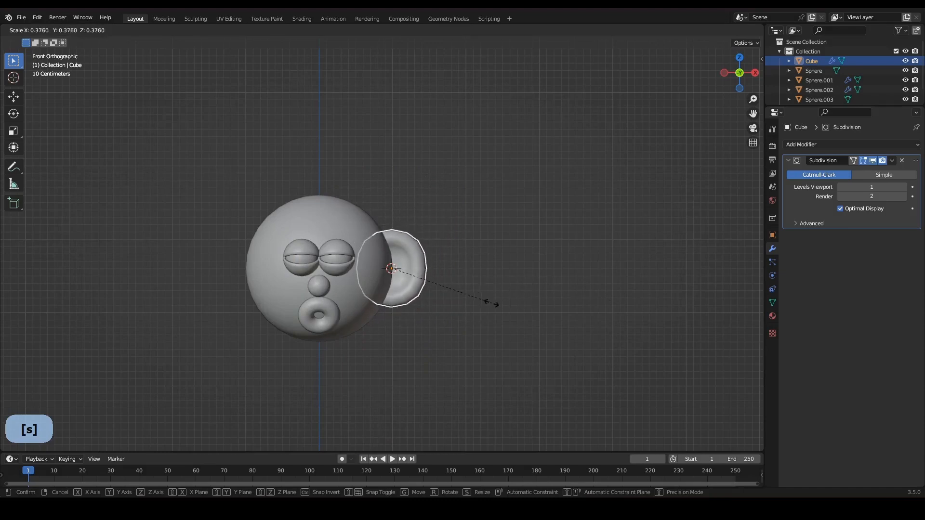
click(458, 307)
scroll(460, 301, up, 4)
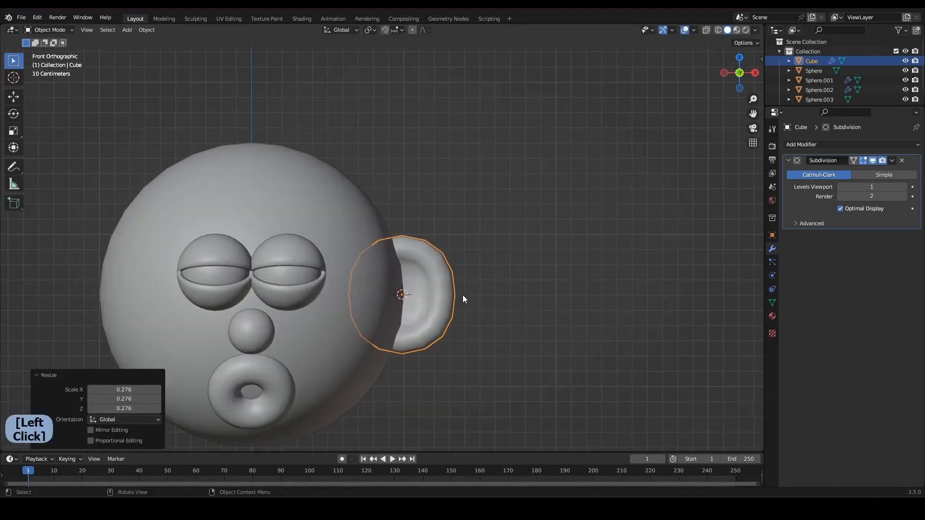
scroll(444, 309, down, 3)
Rotate the ear 50.6° about the global Z axis and move it 0.1246 m outward along X.
middle_drag(489, 310, 477, 351)
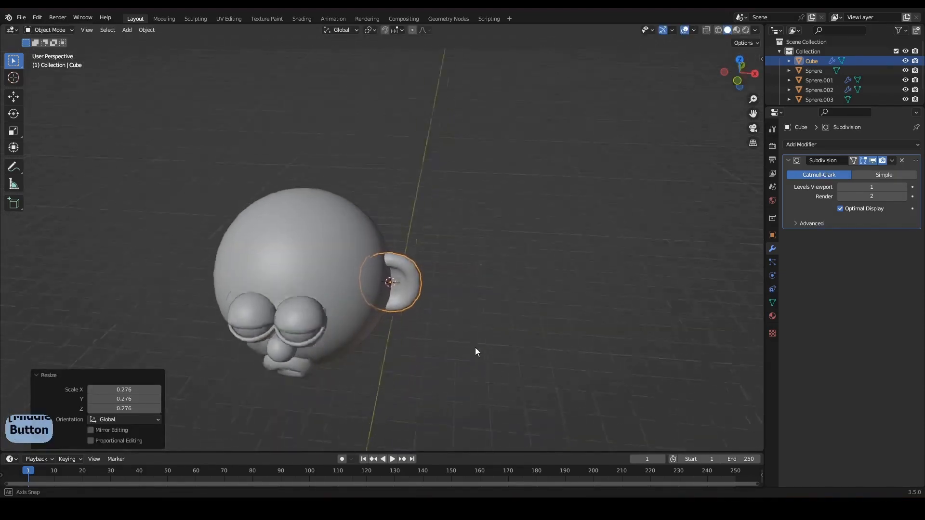
key(r)
key(z)
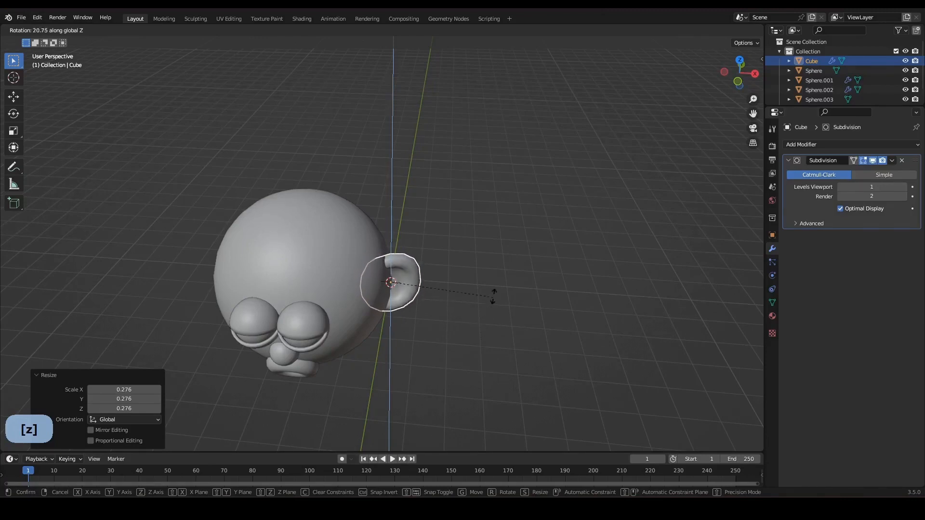
click(440, 271)
key(g)
key(x)
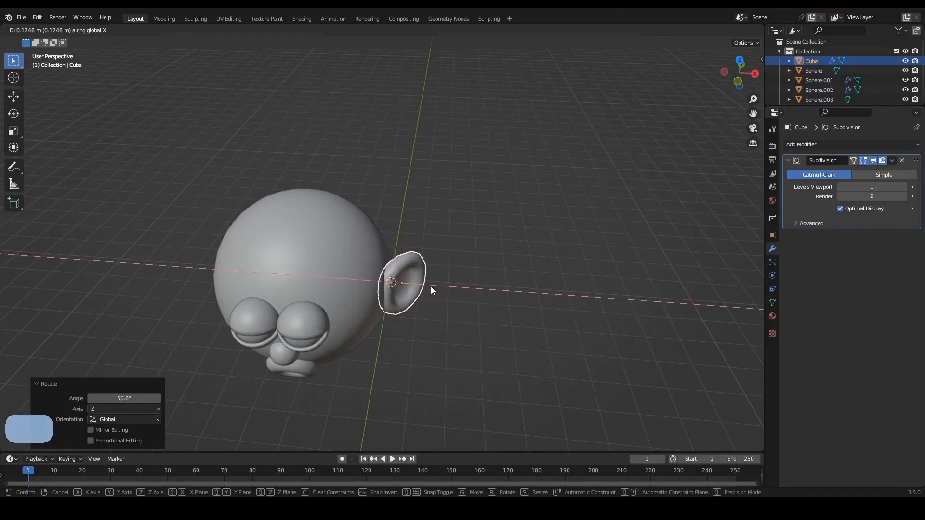
click(431, 287)
Rotate the ear a few more degrees about Z and shift it -0.0342 m along X against the head.
middle_drag(431, 286, 435, 265)
key(KP_1)
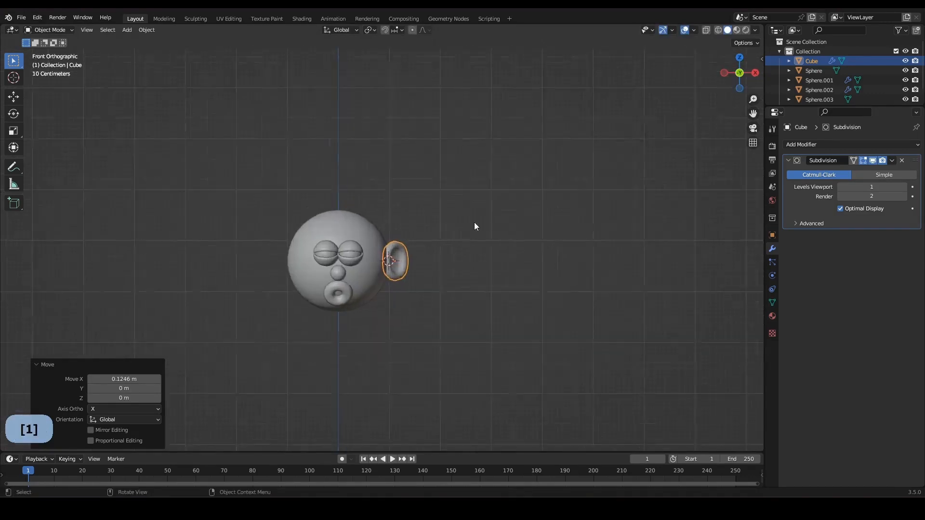
scroll(474, 222, up, 4)
key(r)
key(z)
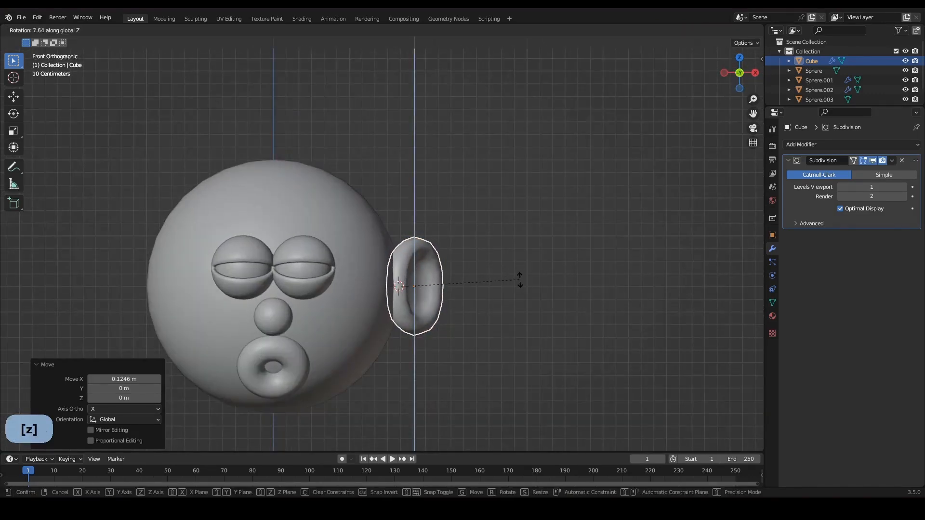
click(523, 285)
key(g)
key(x)
click(518, 285)
scroll(459, 226, down, 5)
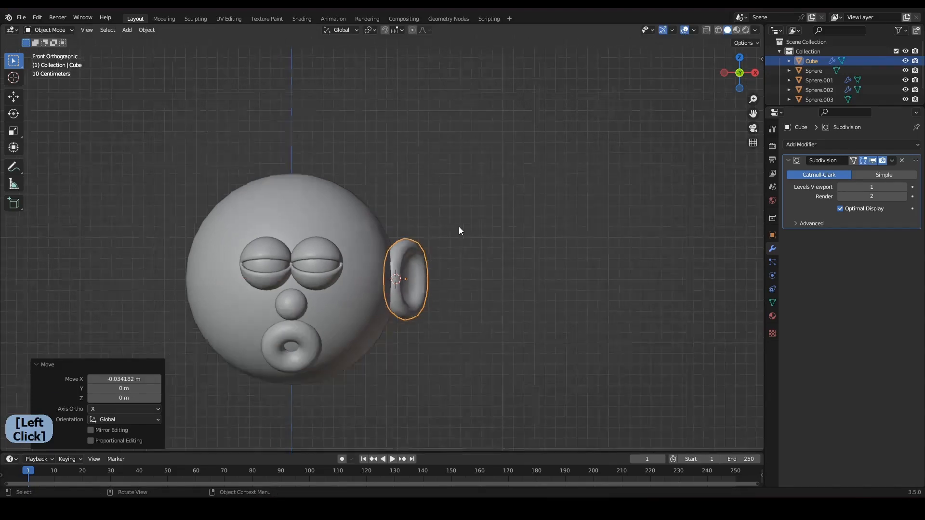
Scale the ear uniformly to 0.974.
scroll(418, 253, up, 4)
key(s)
click(483, 234)
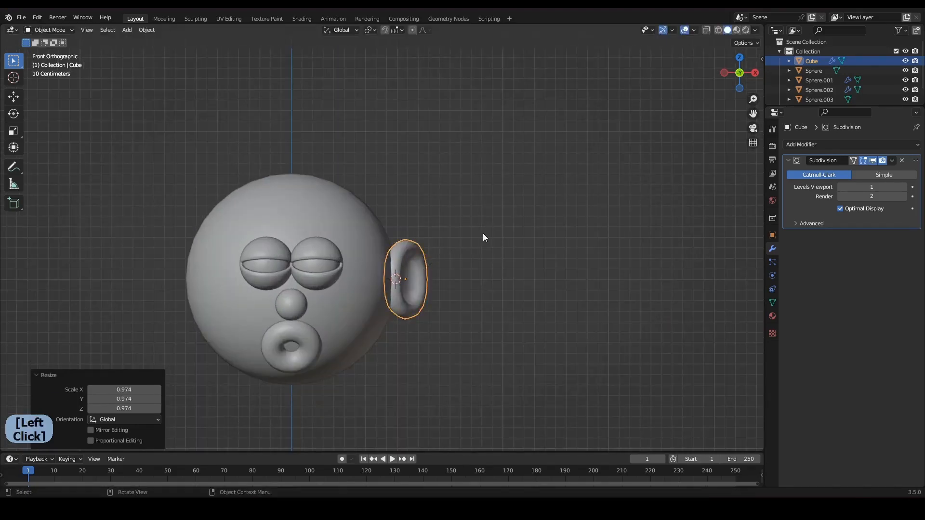
Add a Mirror modifier on the X axis to the ear, using the head sphere as the mirror object.
click(846, 144)
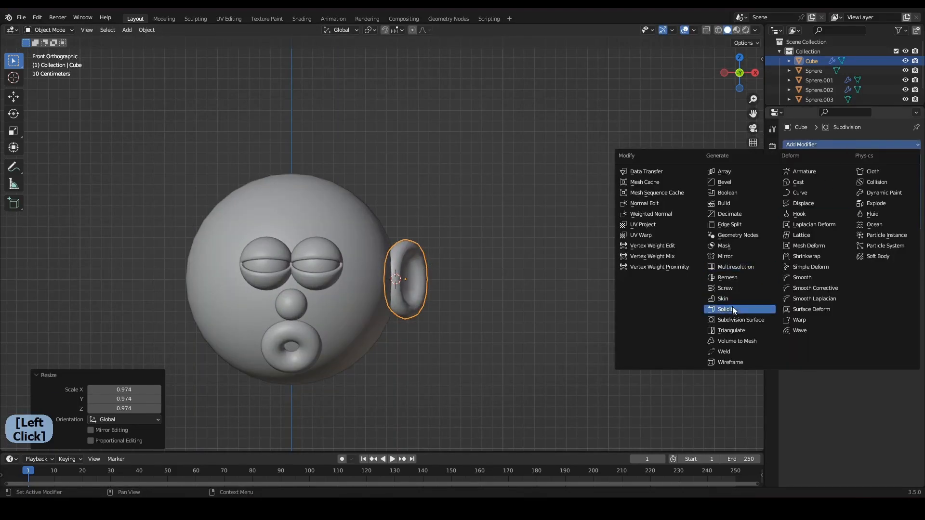
click(739, 258)
click(380, 247)
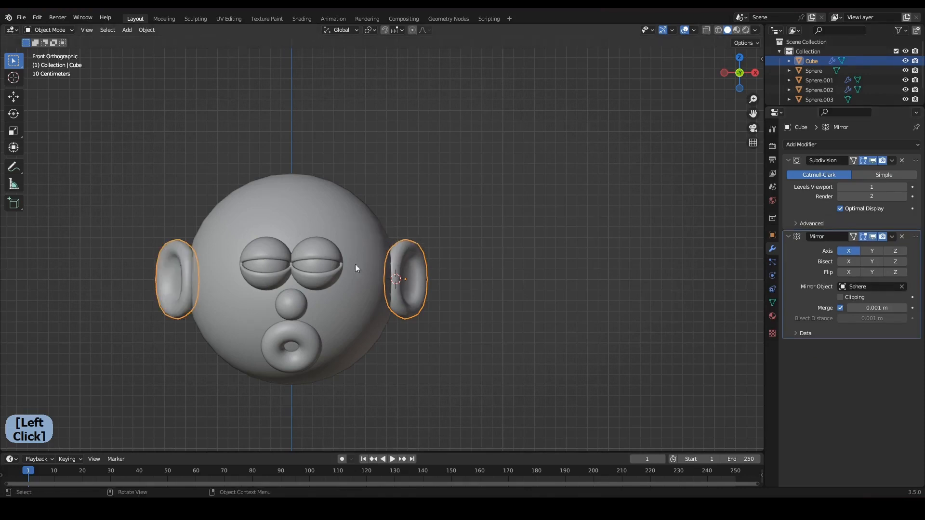
click(462, 274)
Snap the 3D cursor to the bottom pole vertex of the head sphere.
scroll(382, 300, down, 6)
shift+middle_drag(382, 299, 397, 294)
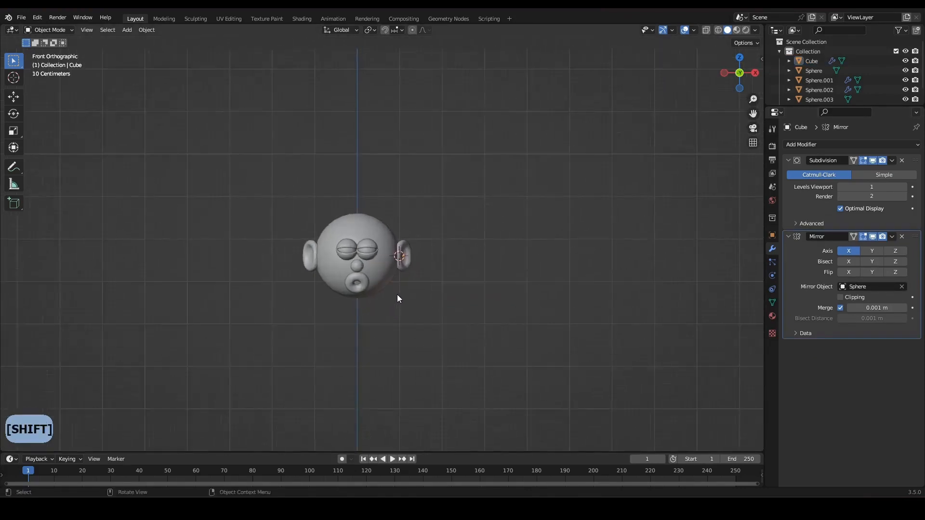
scroll(397, 294, up, 2)
shift+middle_drag(391, 325, 408, 289)
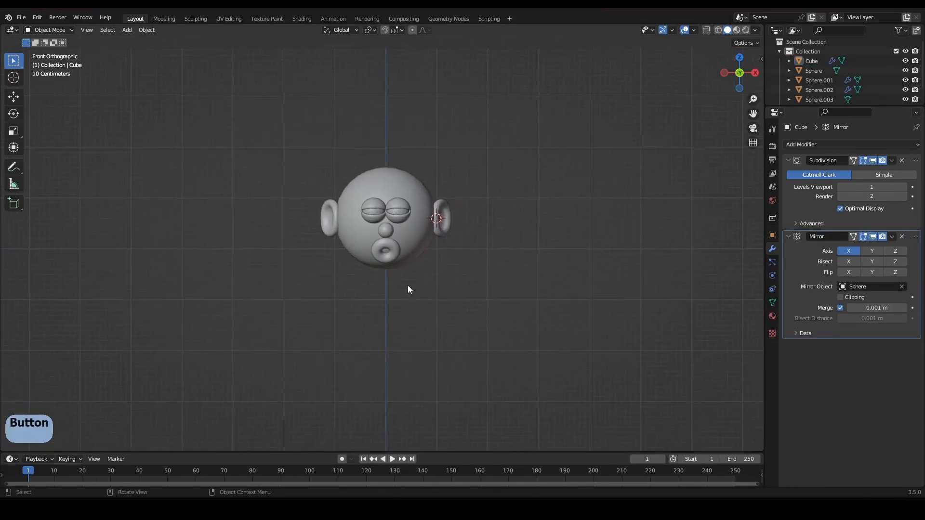
middle_drag(404, 396, 424, 239)
click(357, 251)
key(Tab)
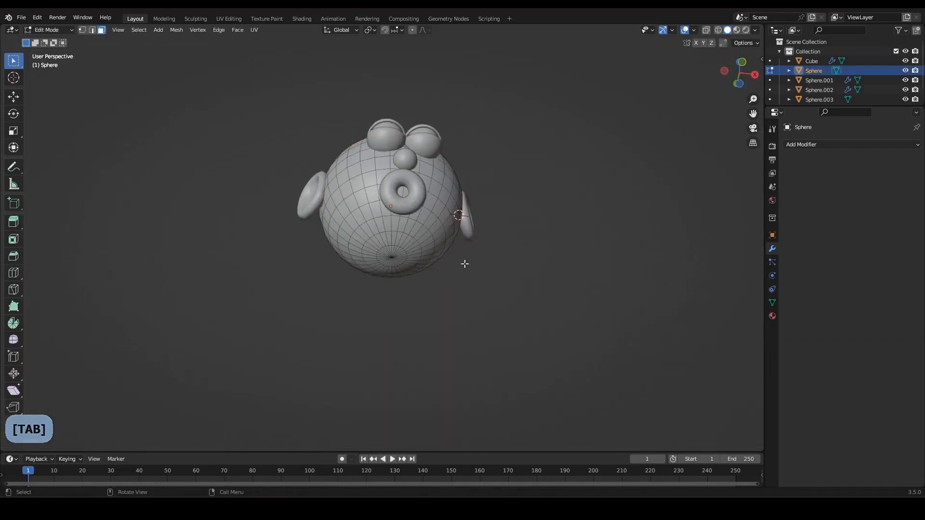
click(82, 29)
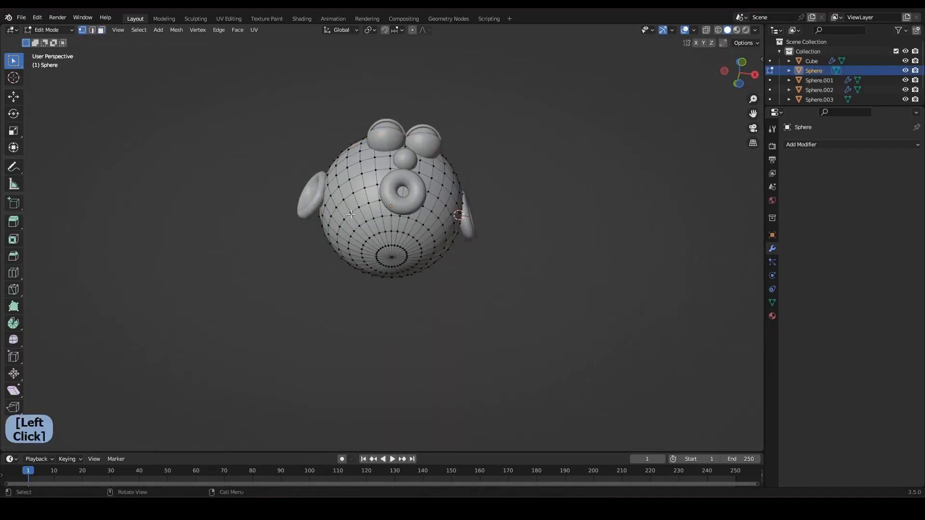
scroll(388, 278, up, 3)
click(400, 268)
key(shift+s)
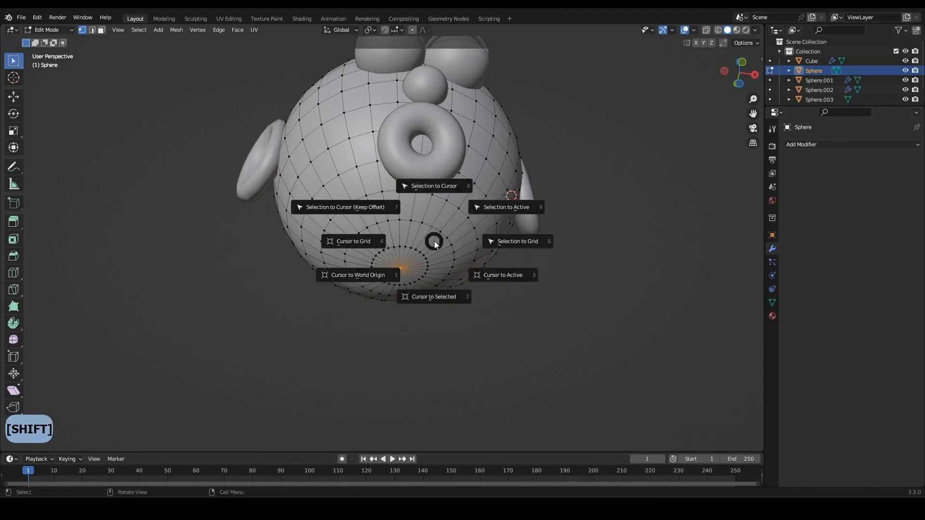
click(441, 296)
Add a UV sphere for the body at the 3D cursor and move it -1.0081 m along Z below the head.
key(KP_1)
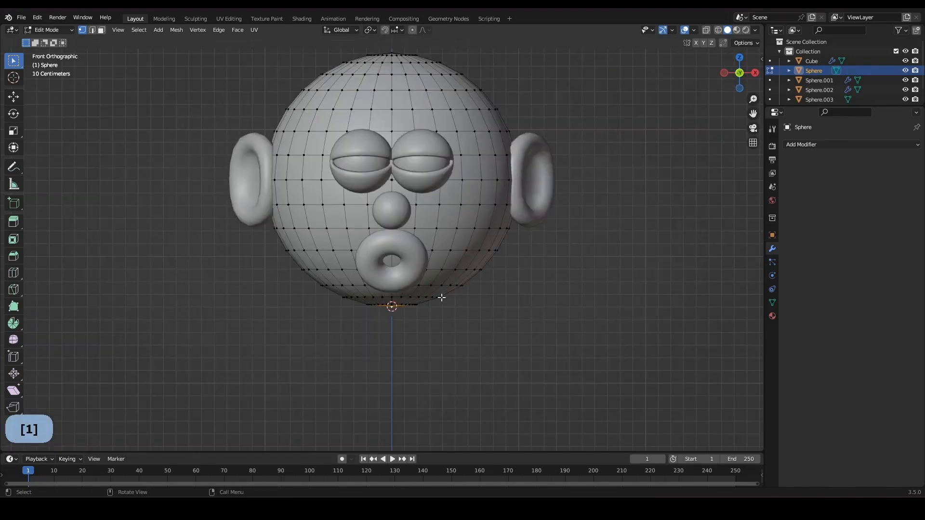
key(Tab)
key(shift+a)
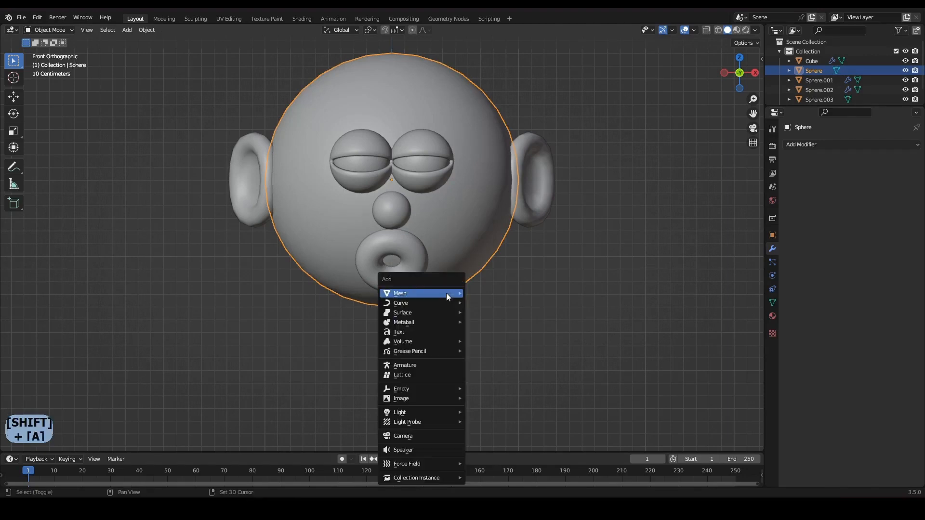
mouse_move(447, 293)
click(500, 119)
scroll(429, 195, down, 4)
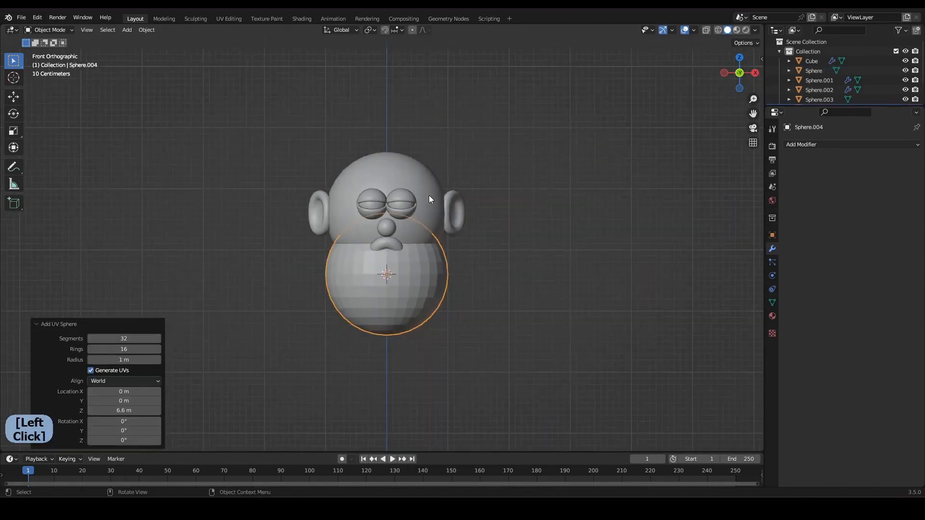
key(g)
key(z)
click(425, 272)
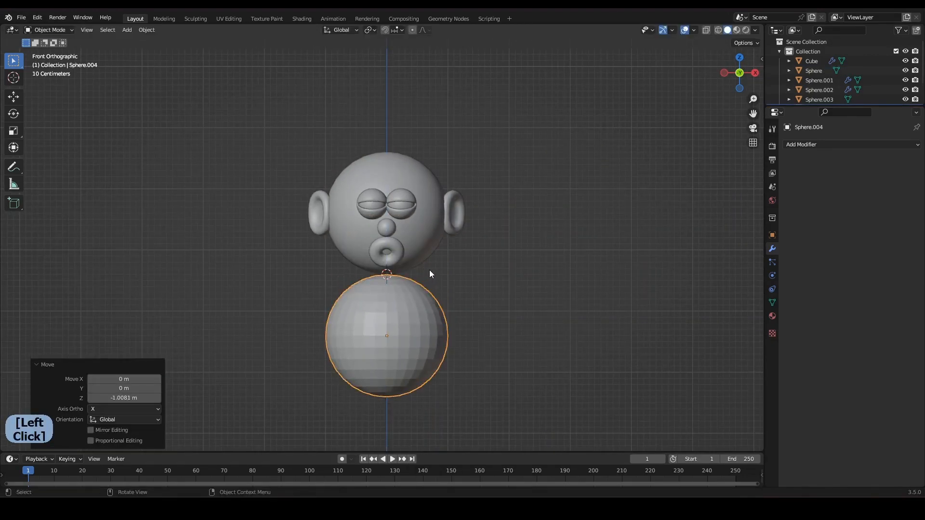
Scale the body sphere to 1.28 along Z and move it -0.2678 m along Z.
key(s)
key(z)
click(448, 259)
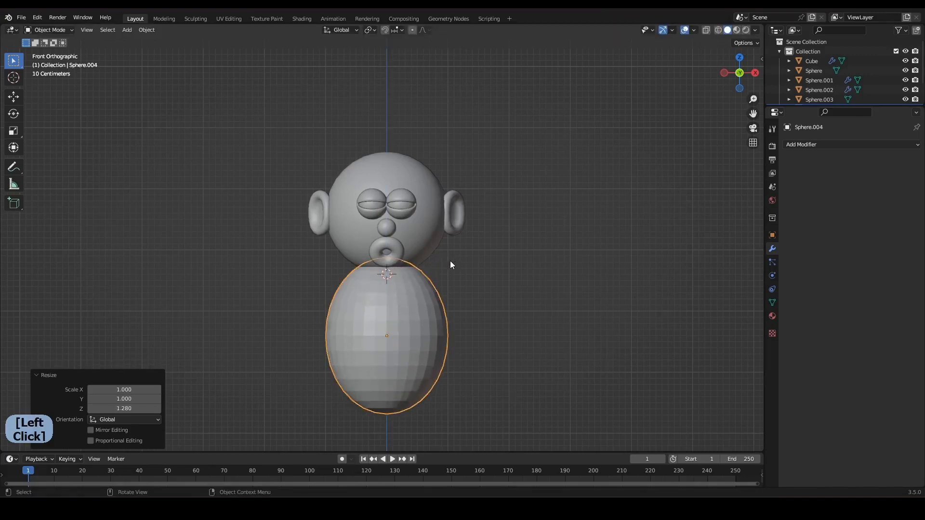
key(g)
key(z)
click(437, 253)
Shade the body smooth and raise it 0.0823 m along Z to meet the head.
right_click(432, 247)
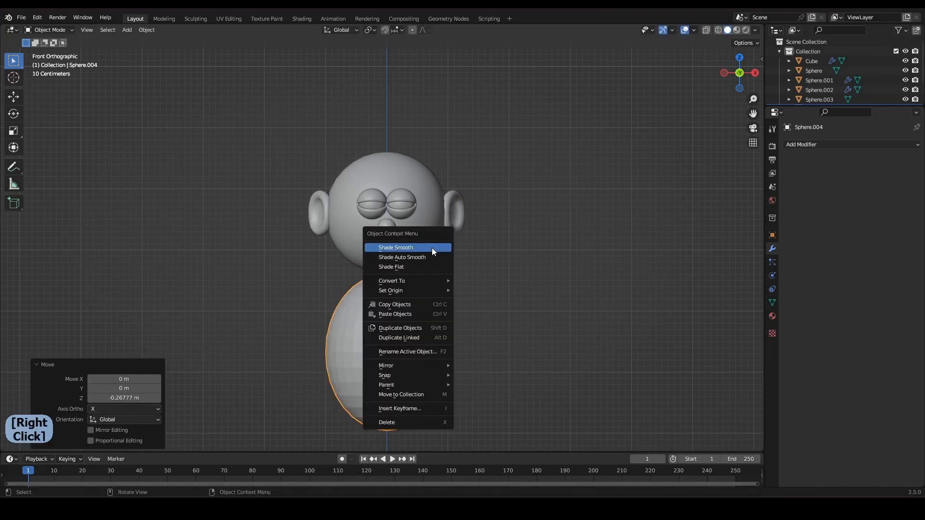
click(431, 248)
shift+middle_drag(403, 262, 418, 251)
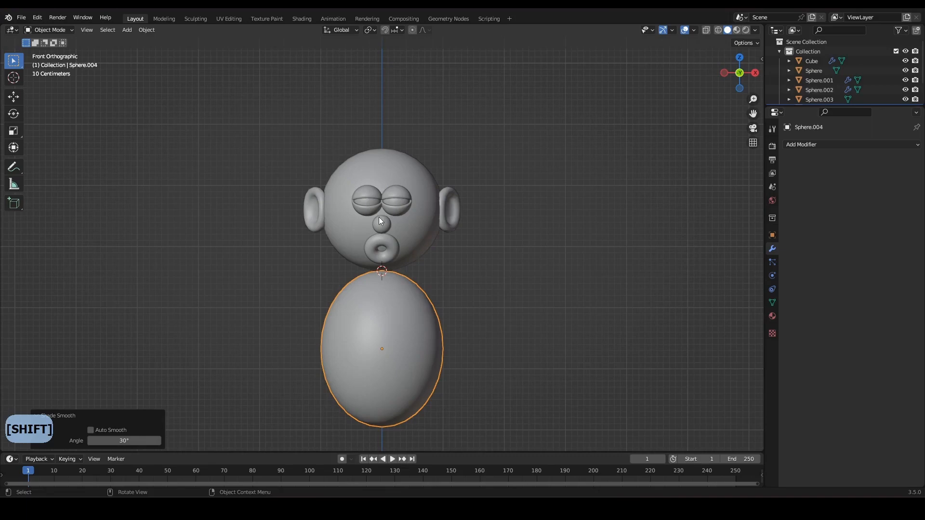
scroll(379, 217, up, 5)
key(g)
key(z)
click(421, 258)
scroll(477, 265, down, 8)
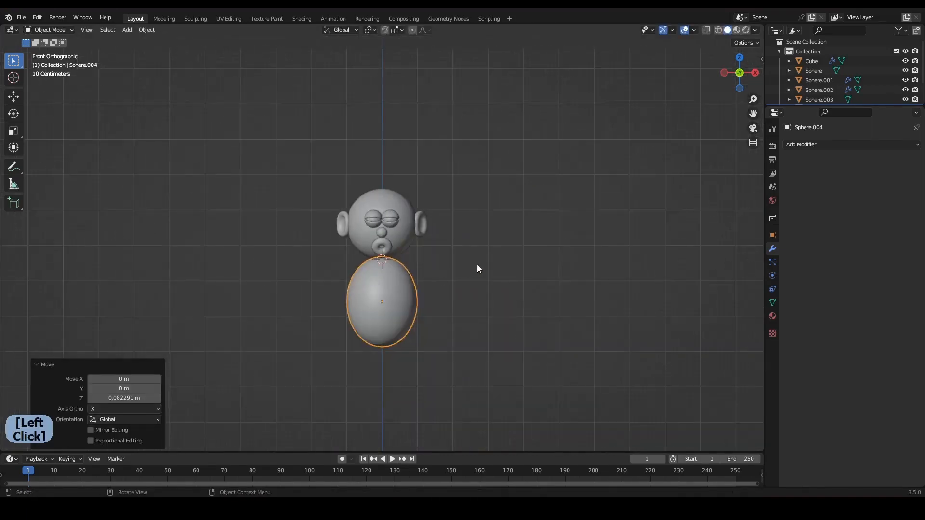
click(477, 269)
Snap the 3D cursor to the top pole vertex of the head sphere.
scroll(421, 304, up, 4)
scroll(429, 256, up, 4)
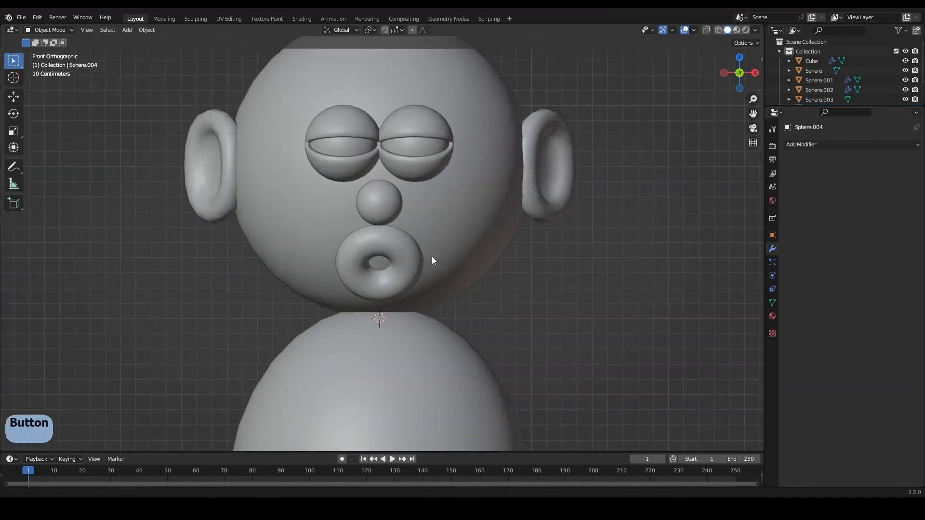
scroll(432, 258, down, 5)
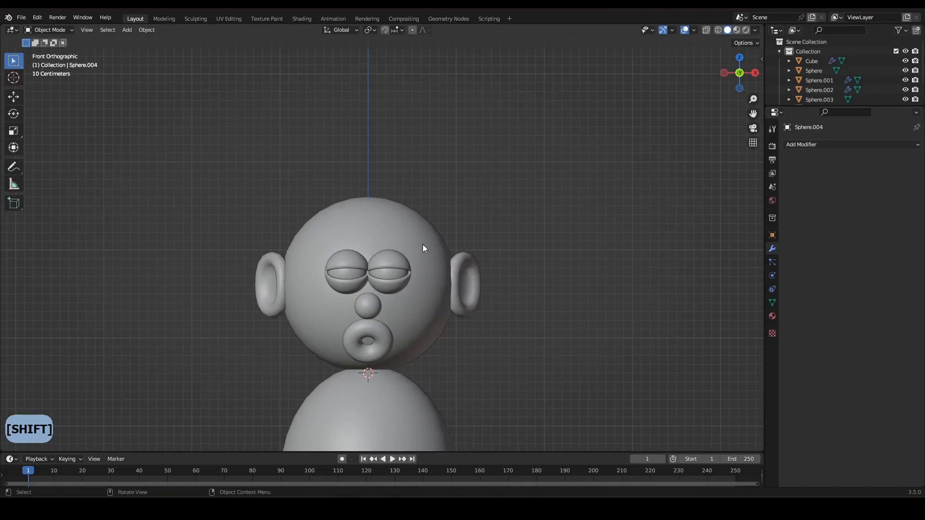
middle_drag(340, 195, 407, 260)
click(380, 223)
key(Tab)
click(410, 256)
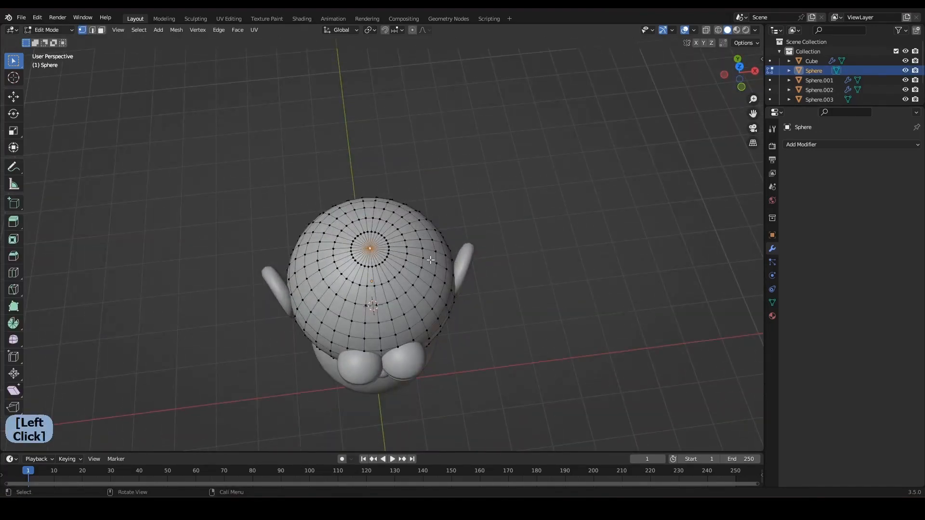
key(shift+s)
click(423, 271)
key(Tab)
Add a mesh circle with 32 vertices and a 1 m radius at the 3D cursor on top of the head.
key(KP_1)
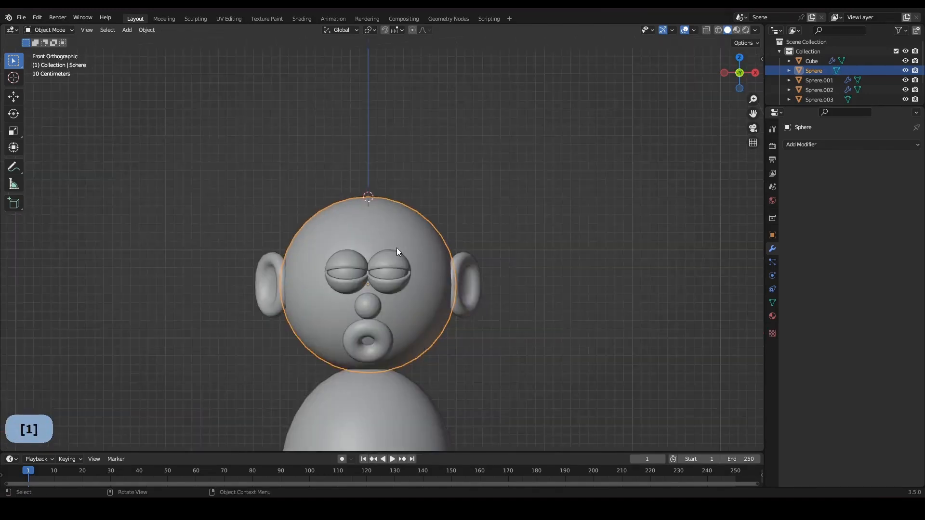
key(shift+a)
mouse_move(397, 248)
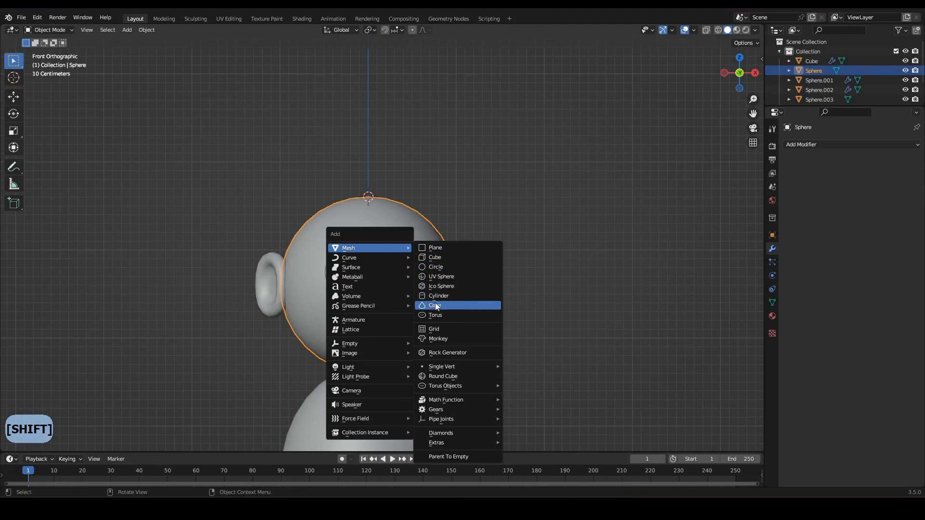
click(439, 266)
middle_drag(441, 263, 418, 242)
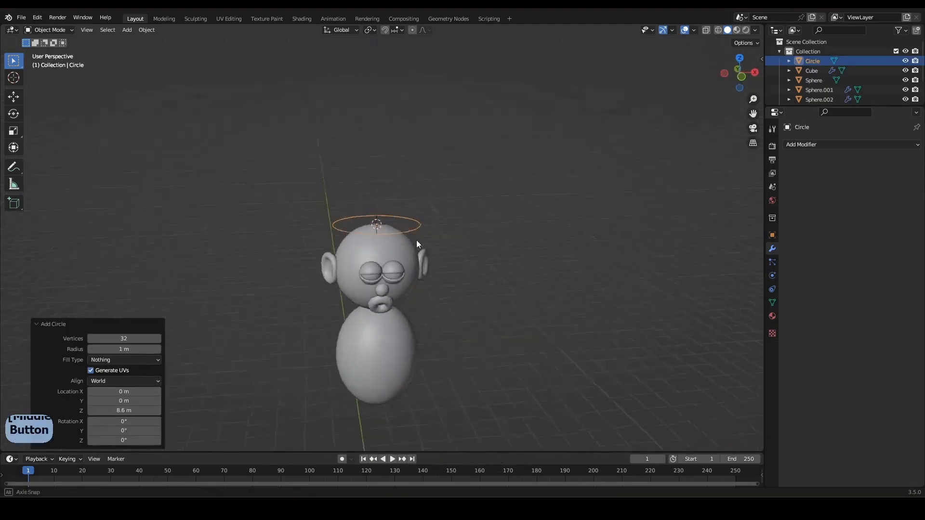
Lower the circle about 0.6 m along Z from the top of the head and scale it down to fit around the head.
key(g)
key(z)
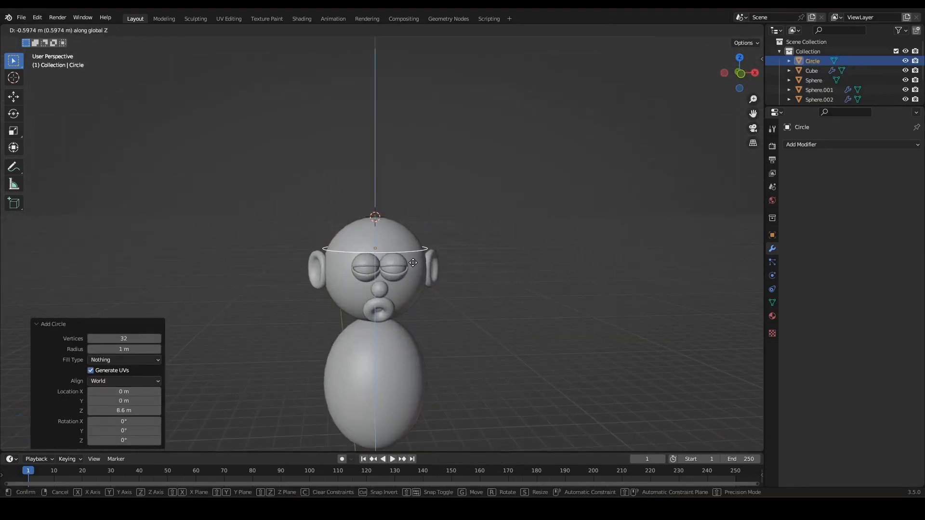
click(413, 262)
middle_drag(471, 286, 501, 310)
key(s)
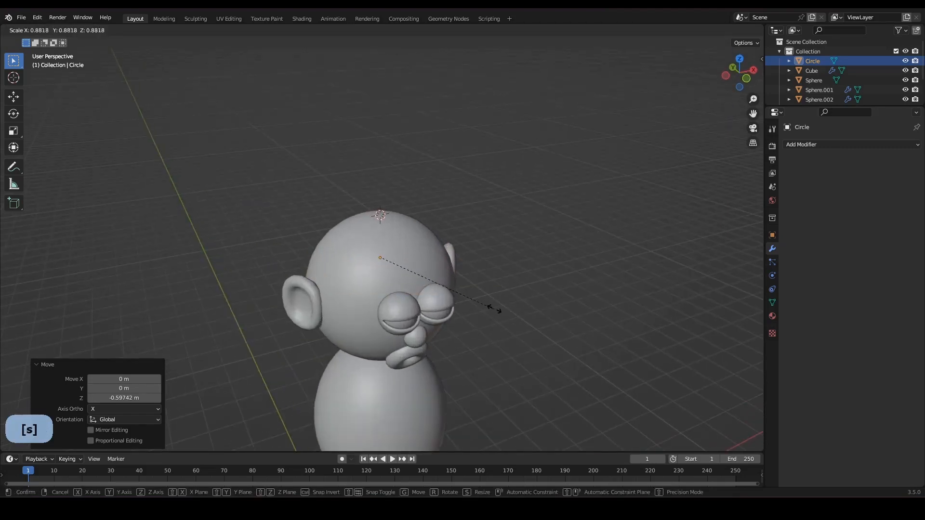
click(499, 308)
key(s)
click(498, 305)
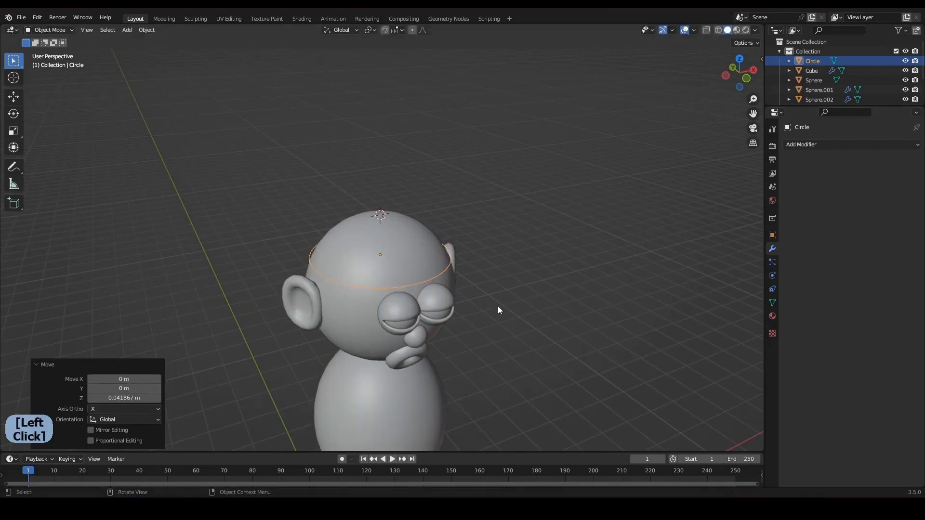
key(s)
click(495, 305)
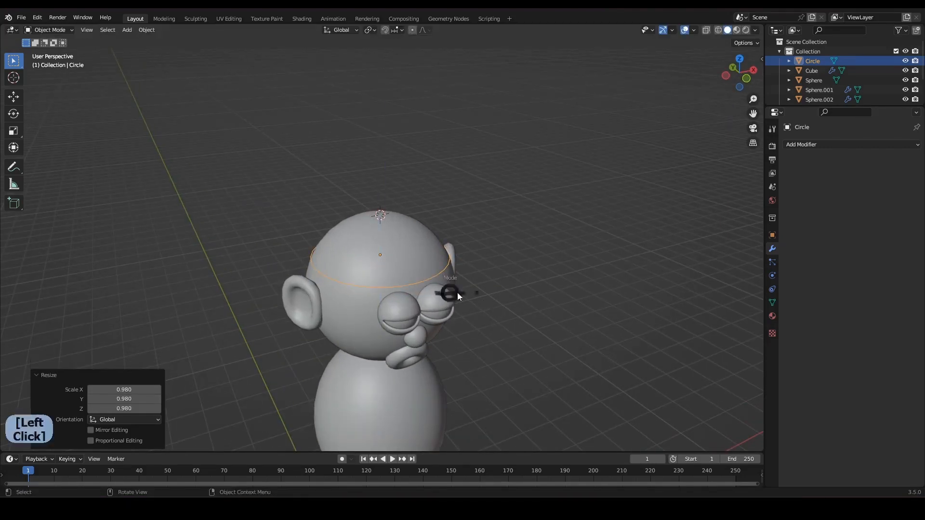
Extrude the circle's edge outward with a scale of 1.577 to form the hat brim.
key(Tab)
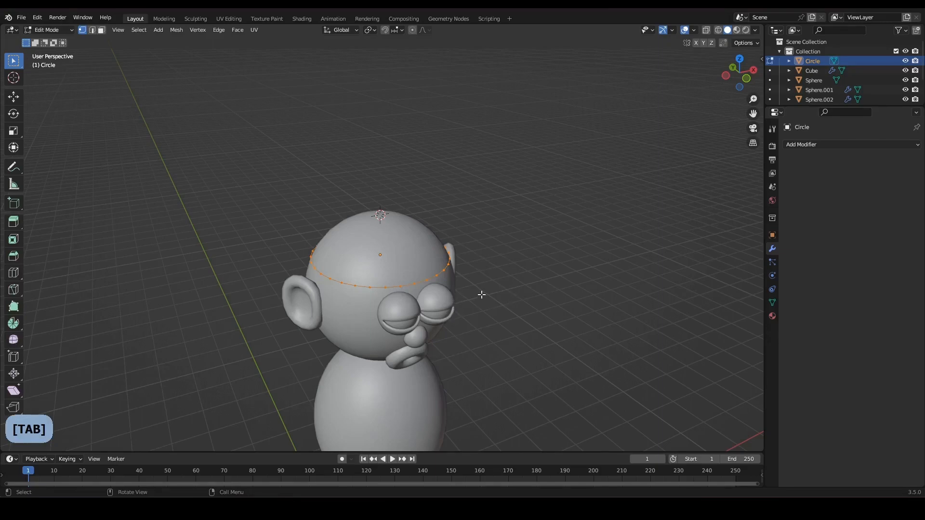
key(e)
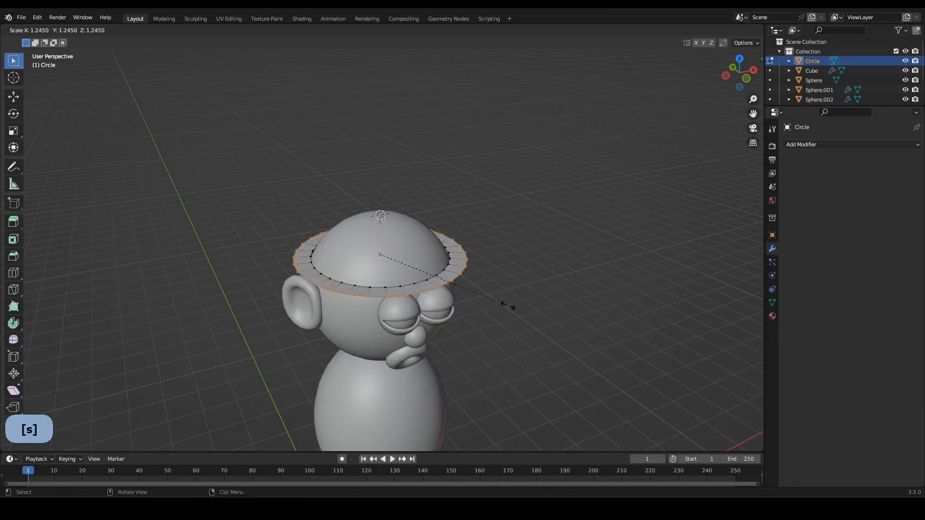
click(540, 319)
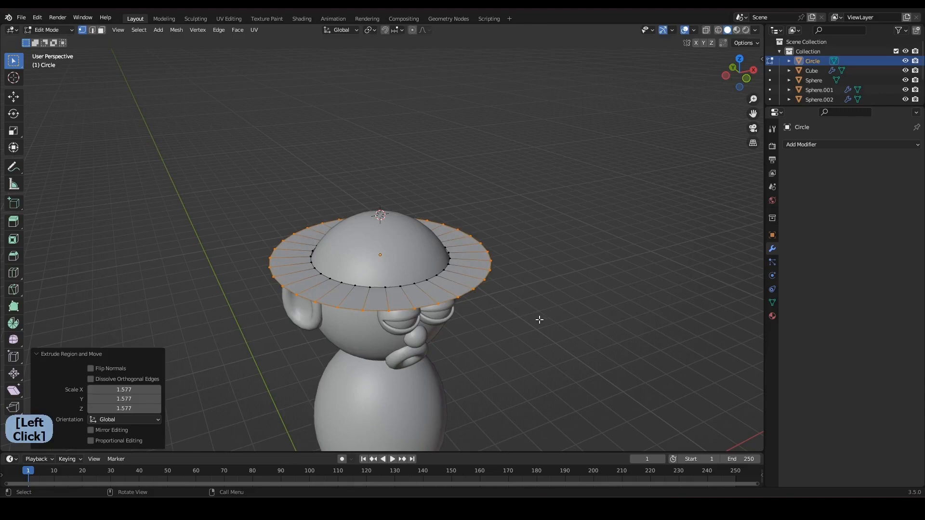
Extrude the brim's inner edge loop 0.847 m up along Z and narrow its upper edge to form the tapered crown.
click(421, 281)
alt+shift+click(420, 281)
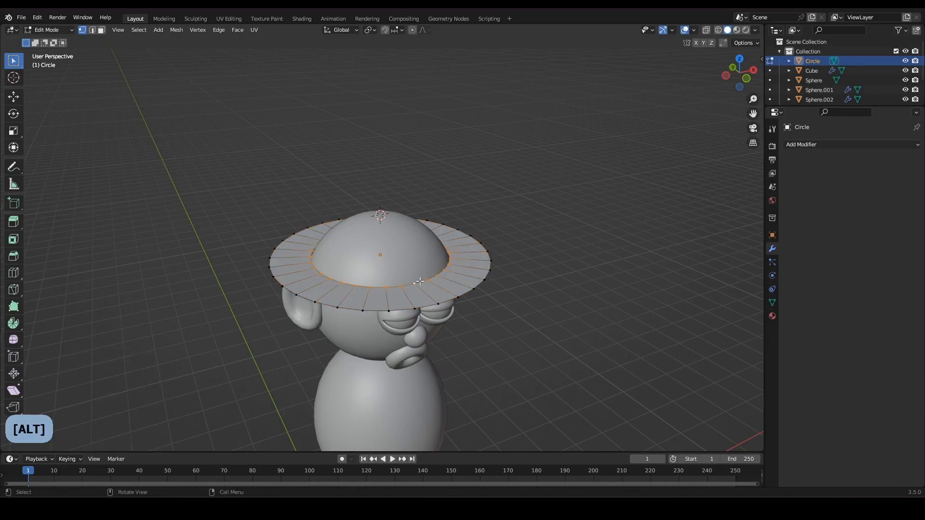
key(KP_1)
key(e)
key(z)
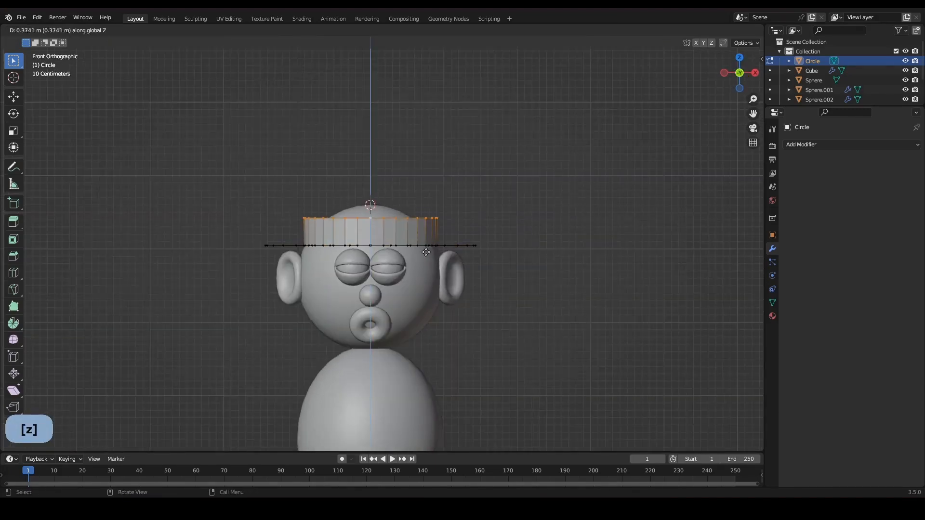
click(427, 219)
key(s)
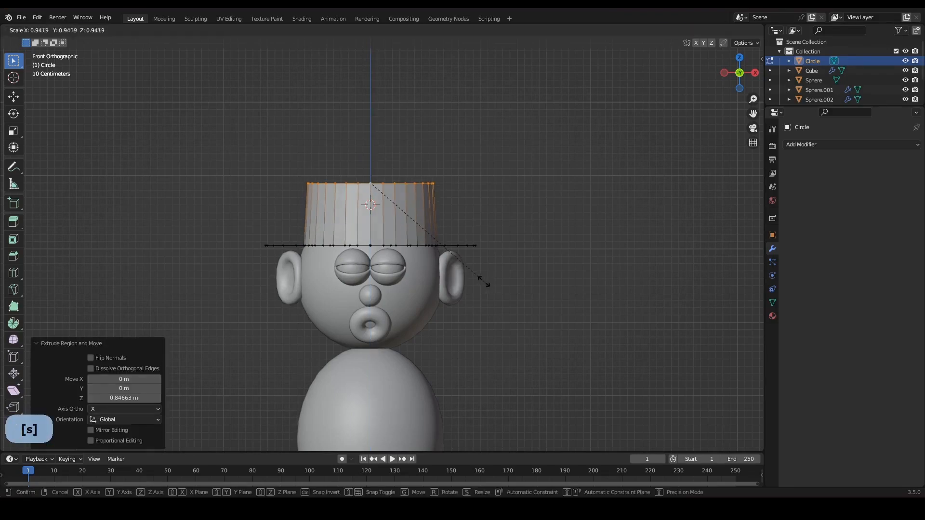
click(479, 275)
Extrude the crown's upper edge another 0.197 m along Z, scale it inward as a sloped rim, and return to Object Mode.
key(e)
key(z)
click(473, 266)
key(s)
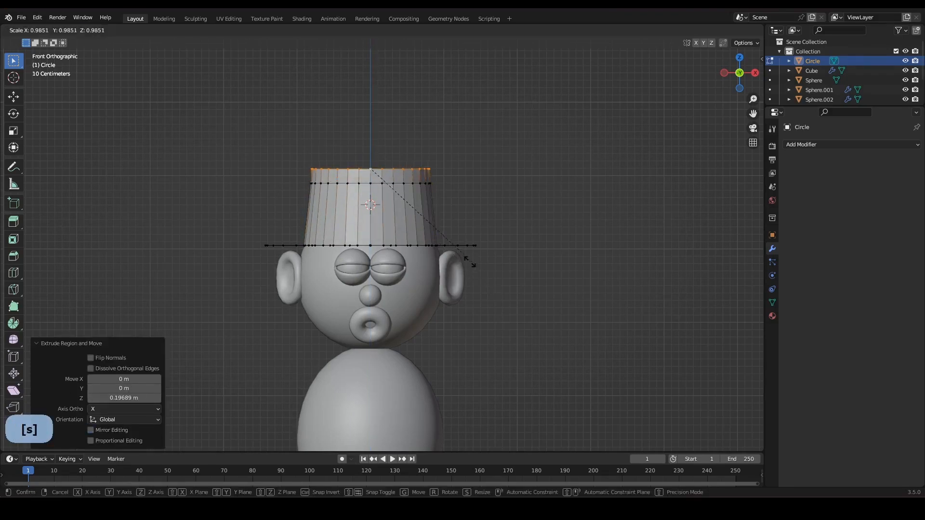
click(450, 249)
mouse_move(449, 250)
middle_down()
mouse_move(319, 237)
mouse_move(444, 239)
mouse_move(441, 249)
middle_up()
key(Tab)
Add a Solidify modifier with a thickness of 0.07 m to the hat and shade it smooth.
scroll(318, 235, down, 1)
scroll(463, 247, up, 1)
scroll(582, 209, up, 3)
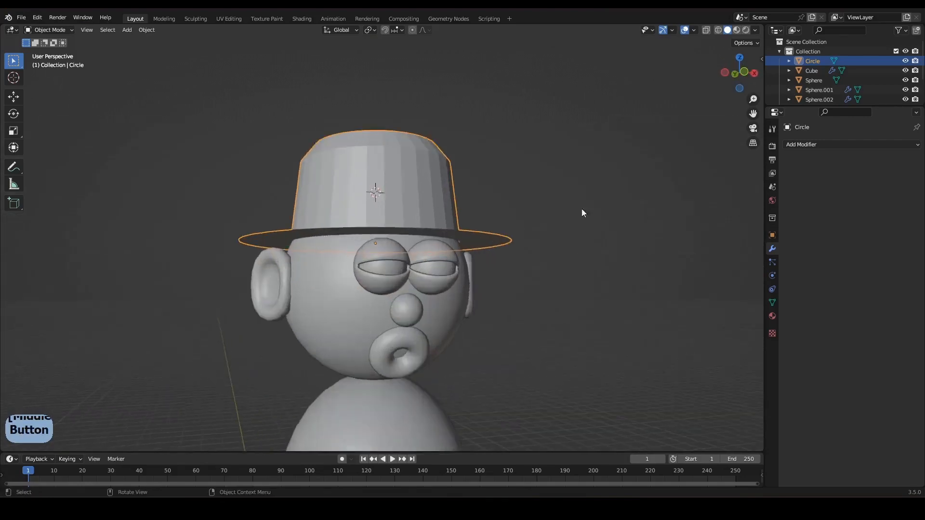
scroll(583, 209, up, 1)
click(844, 144)
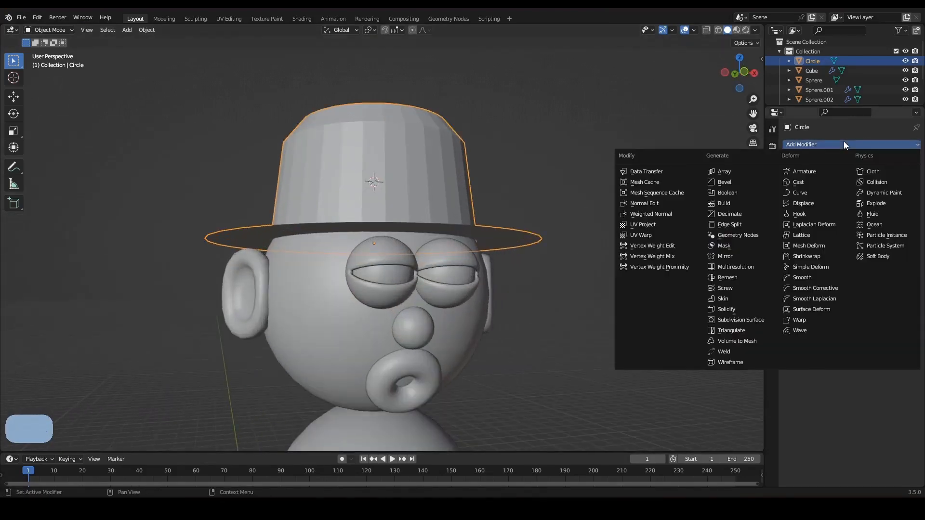
click(735, 308)
drag(876, 187, 886, 186)
right_click(417, 247)
click(417, 247)
scroll(466, 278, down, 5)
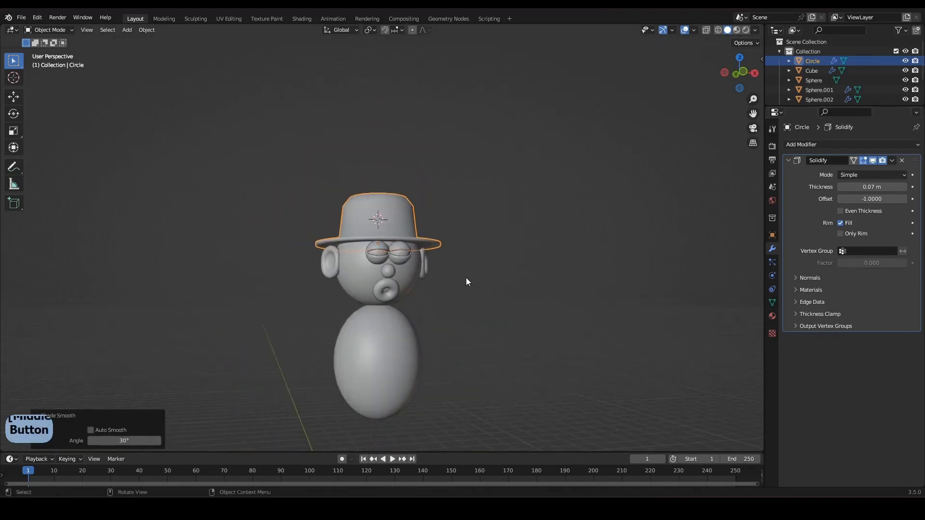
Raise the hat 0.0855 m along Z in front view.
key(KP_2)
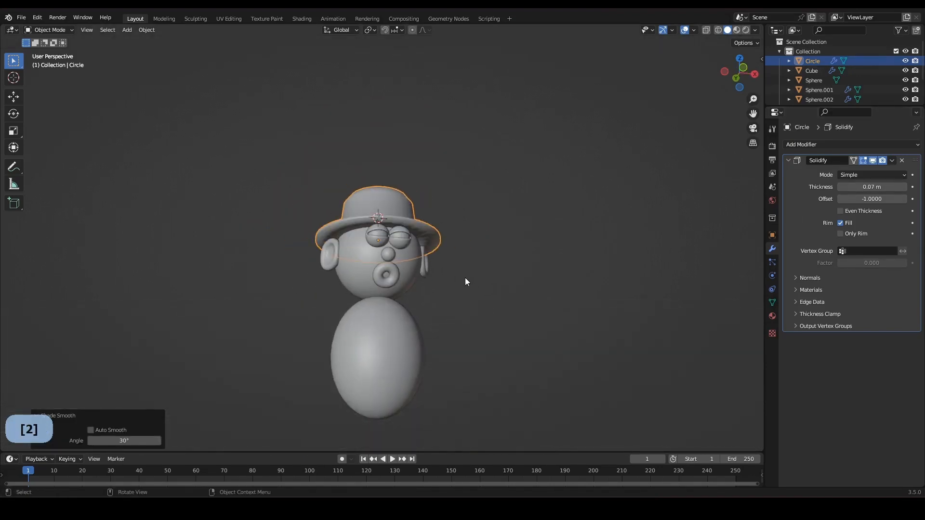
key(KP_1)
scroll(448, 282, up, 6)
key(g)
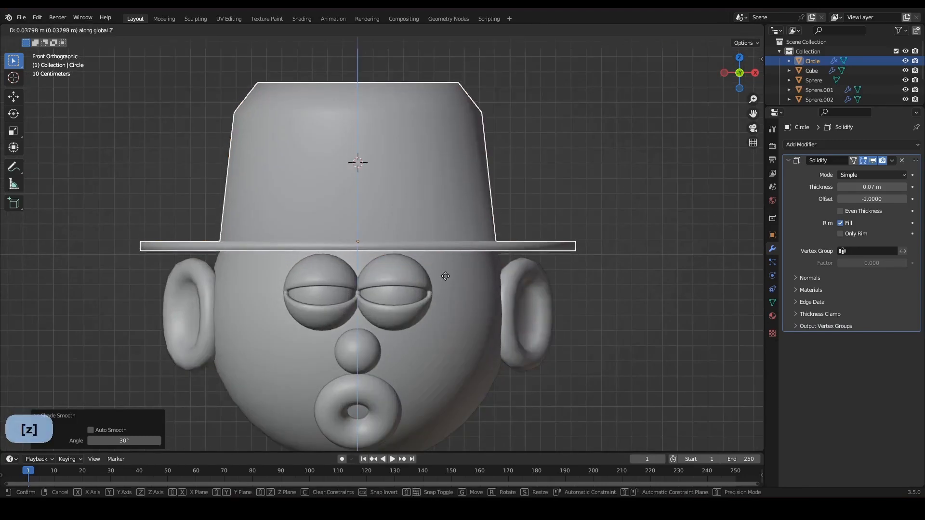
key(z)
click(452, 271)
Set the hat's Solidify thickness to 0.13 m and raise the hat slightly more along Z.
drag(877, 187, 897, 187)
key(g)
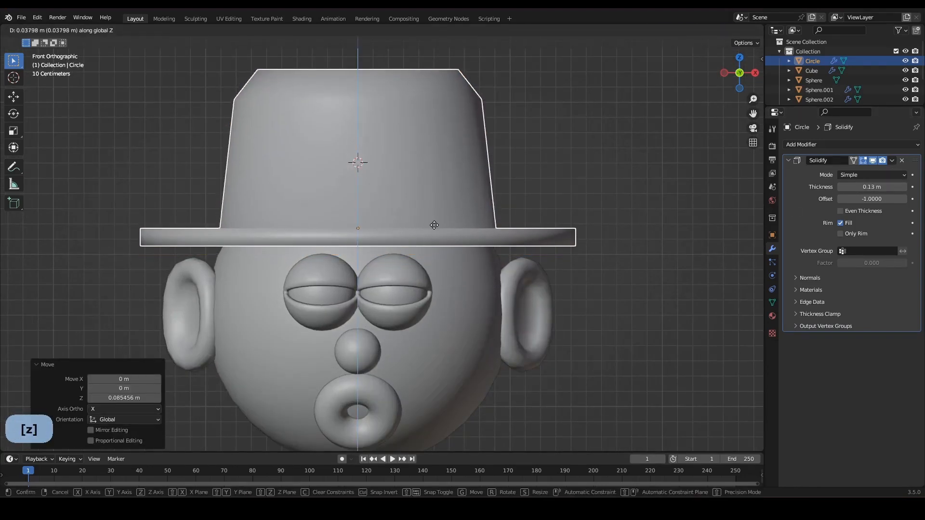
click(436, 230)
scroll(449, 221, down, 5)
shift+middle_drag(493, 241, 502, 200)
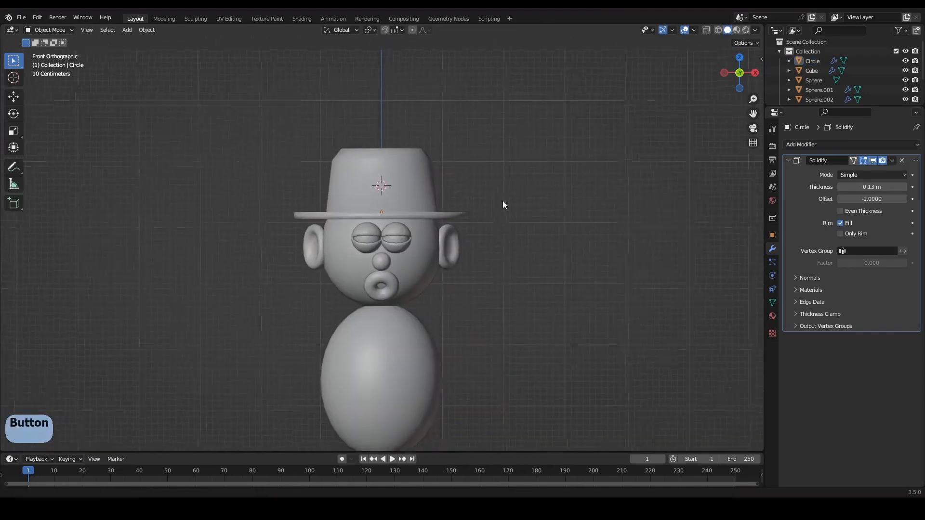
scroll(453, 216, up, 4)
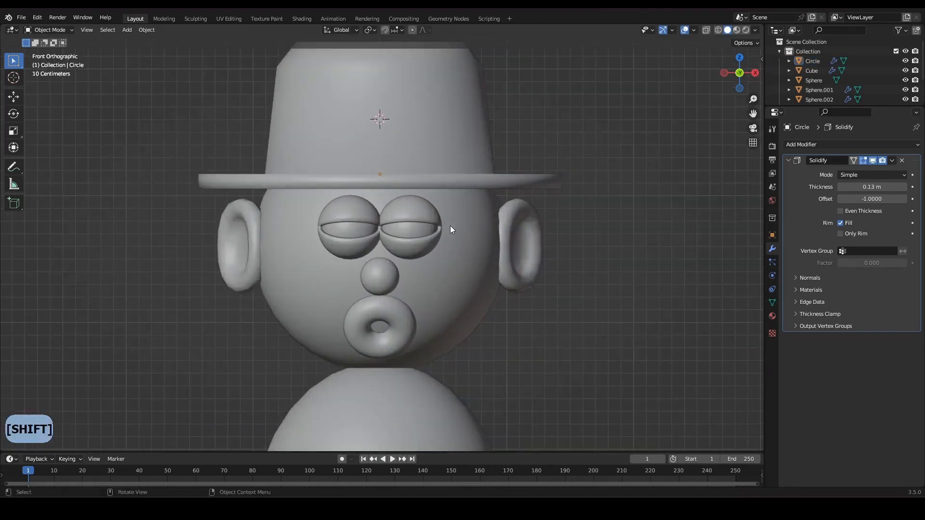
Switch to the Shading workspace and frame the character's head in front view.
click(304, 18)
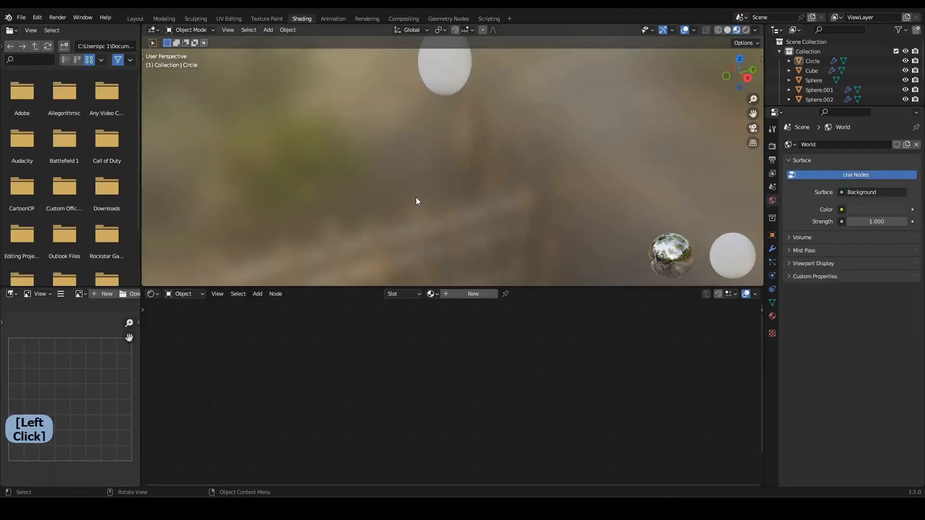
key(KP_1)
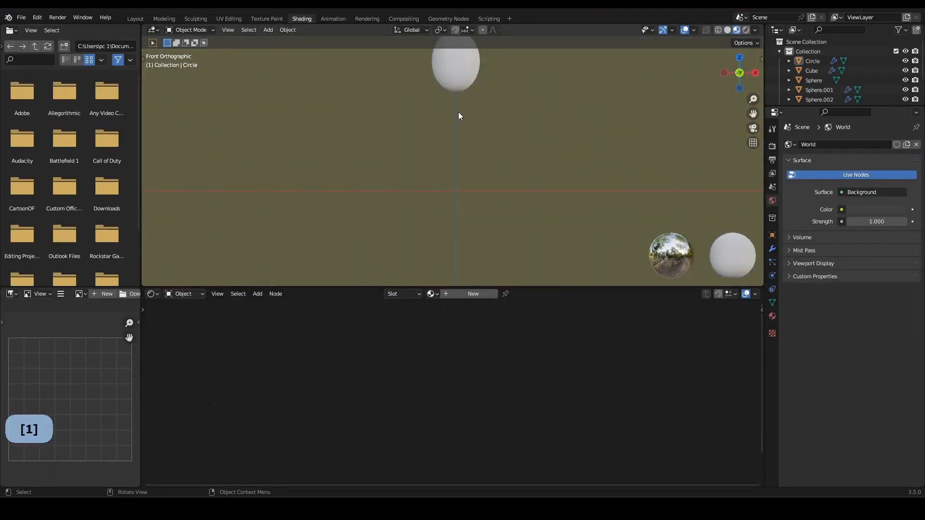
click(450, 71)
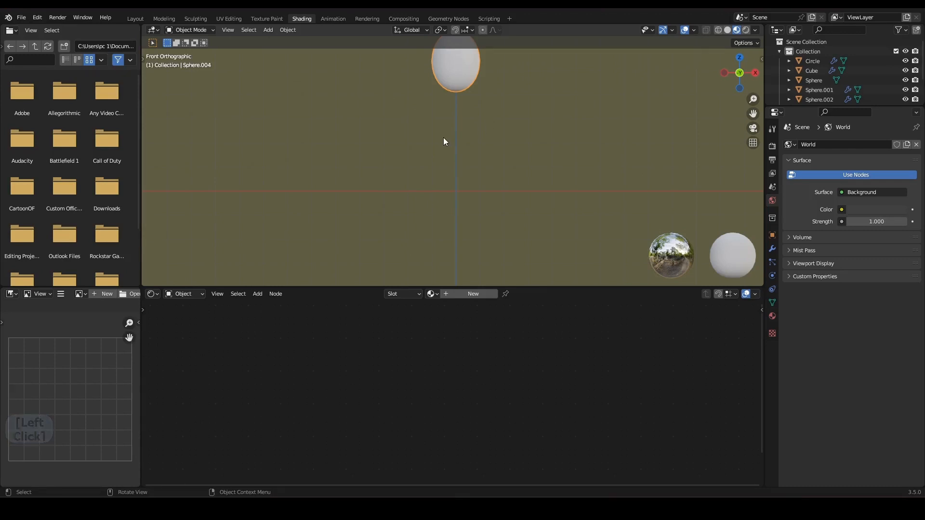
key(ctrl)
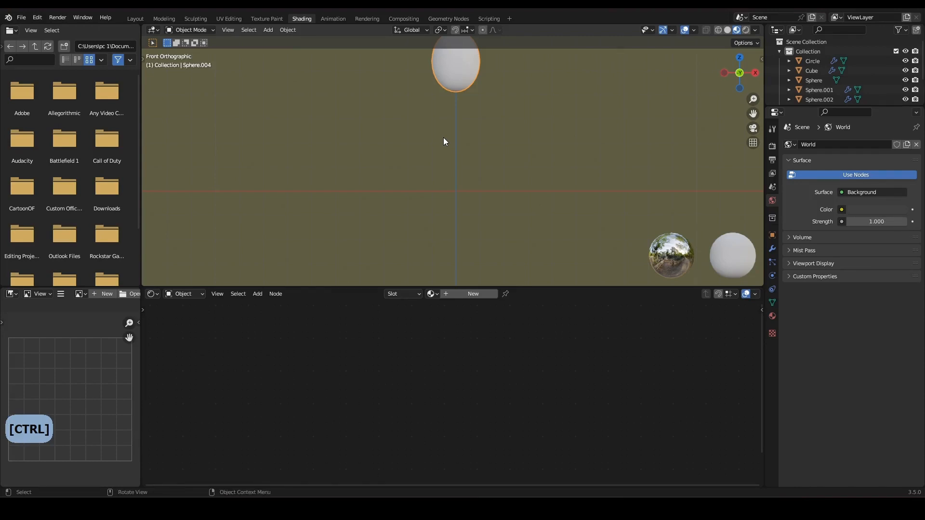
key(KP_Decimal)
key(shift)
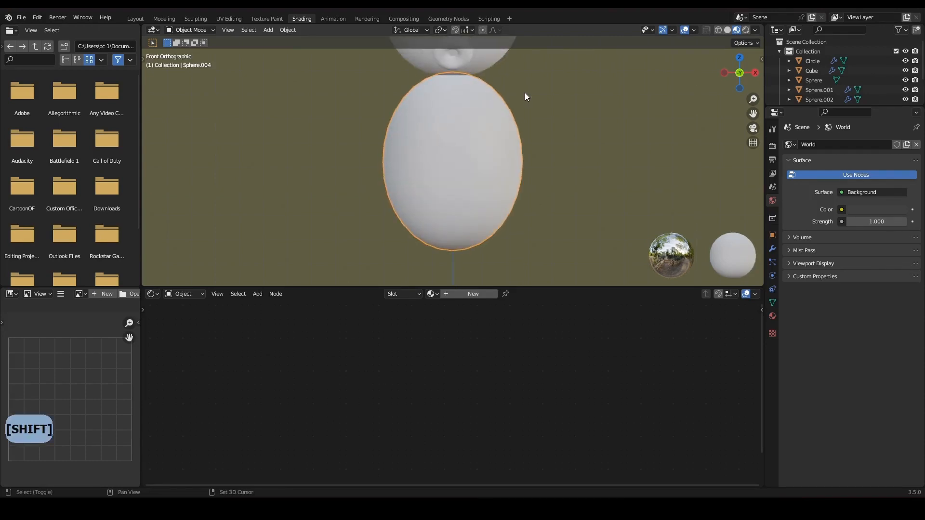
shift+middle_drag(525, 97, 495, 184)
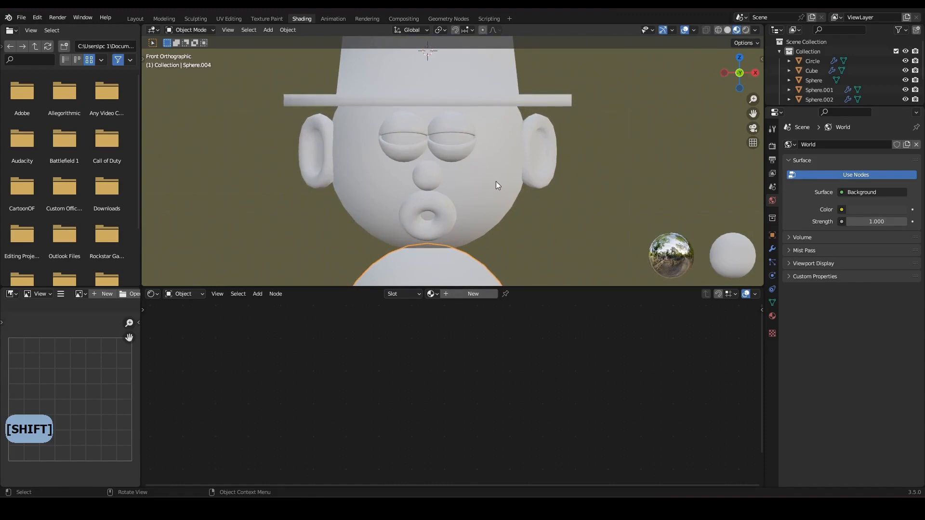
Create a new material on the head sphere and name it Skin.
click(479, 226)
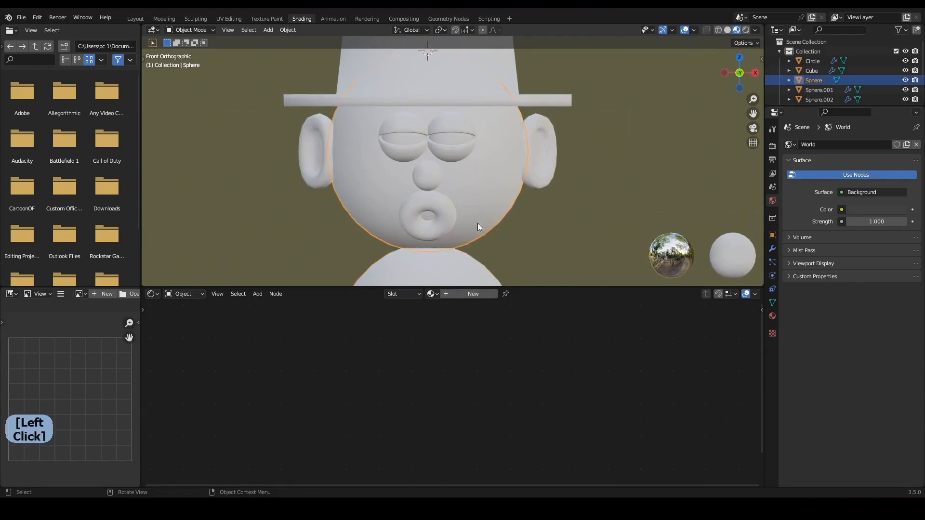
click(437, 294)
right_click(437, 294)
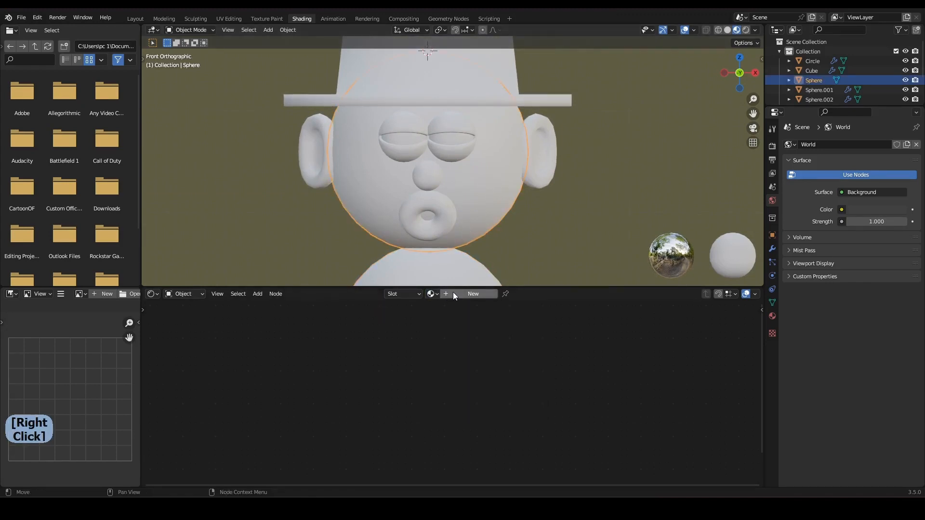
click(453, 294)
double_click(460, 293)
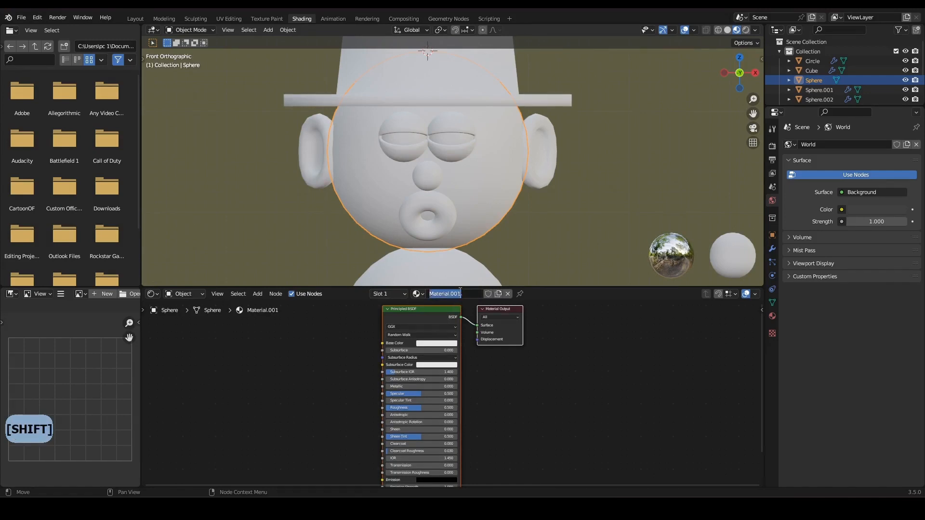
text(Skin)
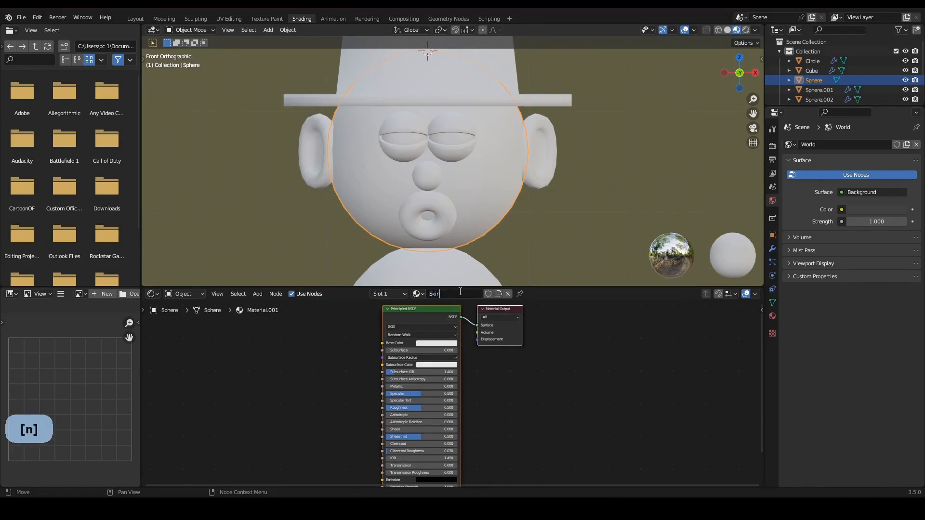
key(Return)
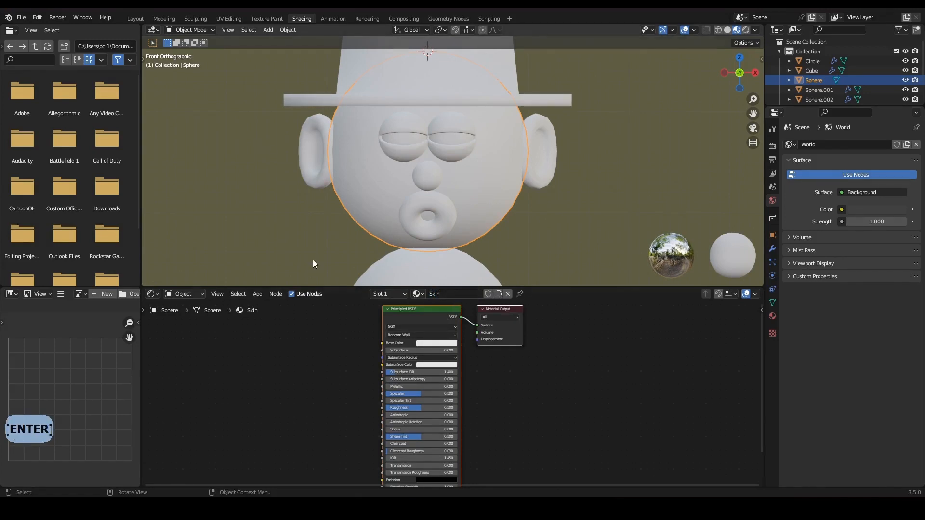
Set the Skin material's Base Color to a dark brown.
click(355, 389)
scroll(386, 378, up, 3)
click(417, 365)
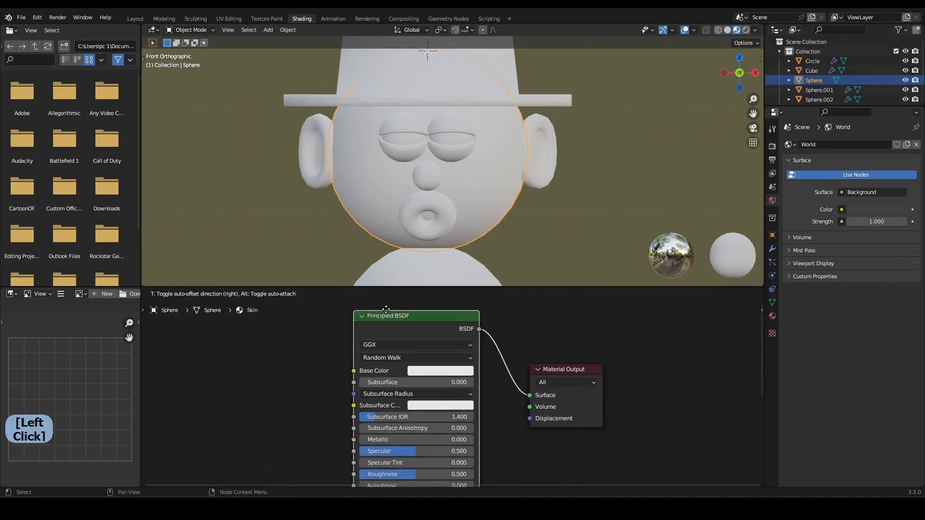
click(409, 366)
drag(443, 289, 443, 282)
click(495, 256)
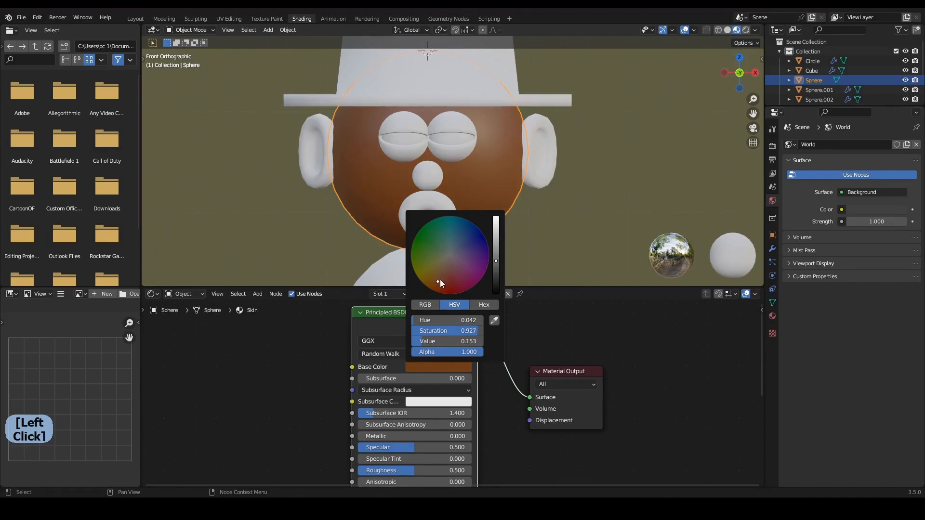
drag(439, 279, 438, 280)
drag(496, 260, 496, 269)
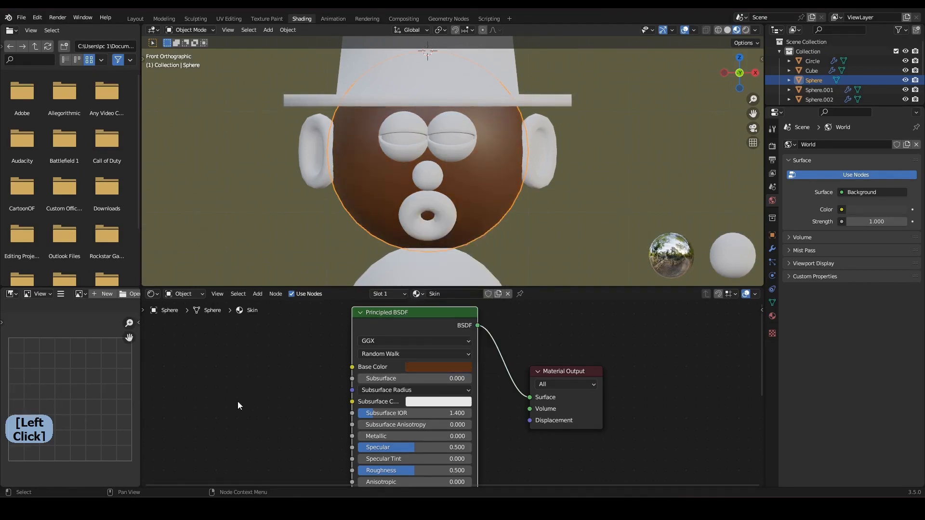
Lower the Skin material's Specular value to 0.264.
scroll(386, 416, up, 1)
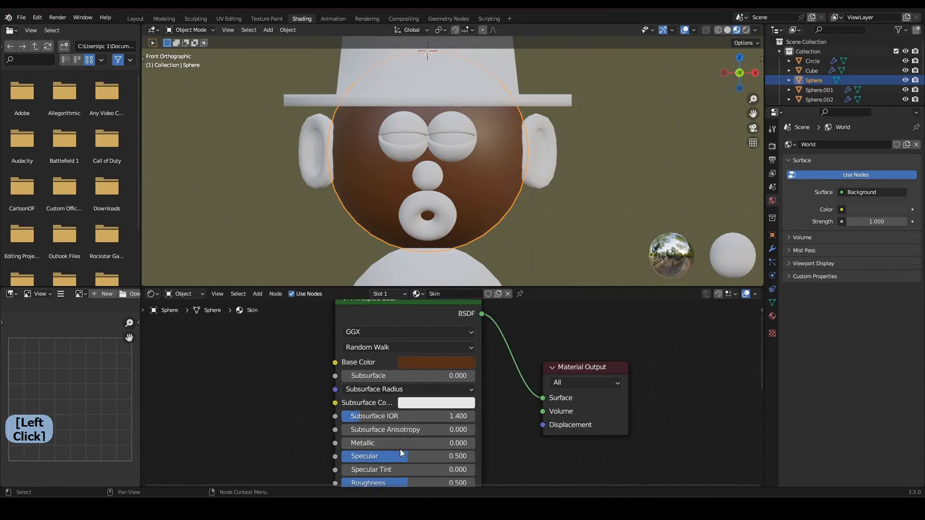
drag(400, 456, 369, 456)
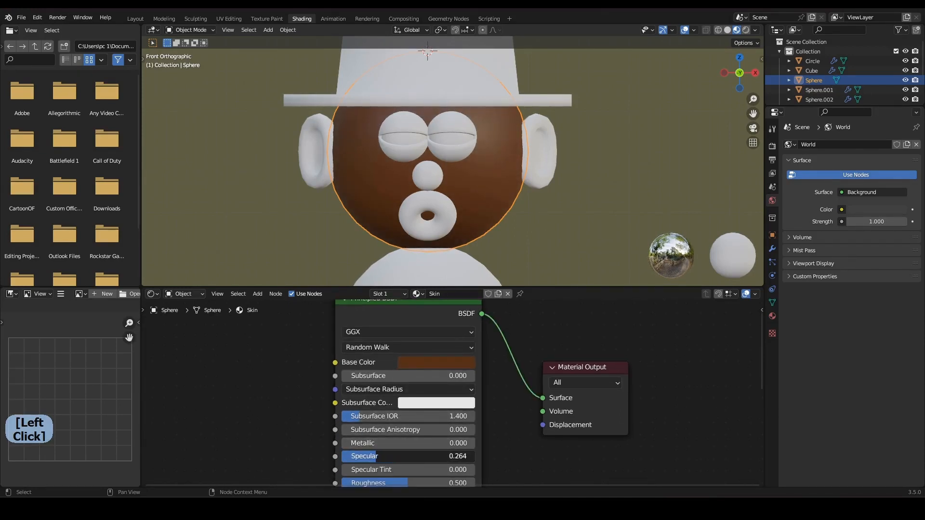
Adjust the Skin material's Base Color to a less saturated brown.
click(566, 207)
scroll(521, 200, down, 1)
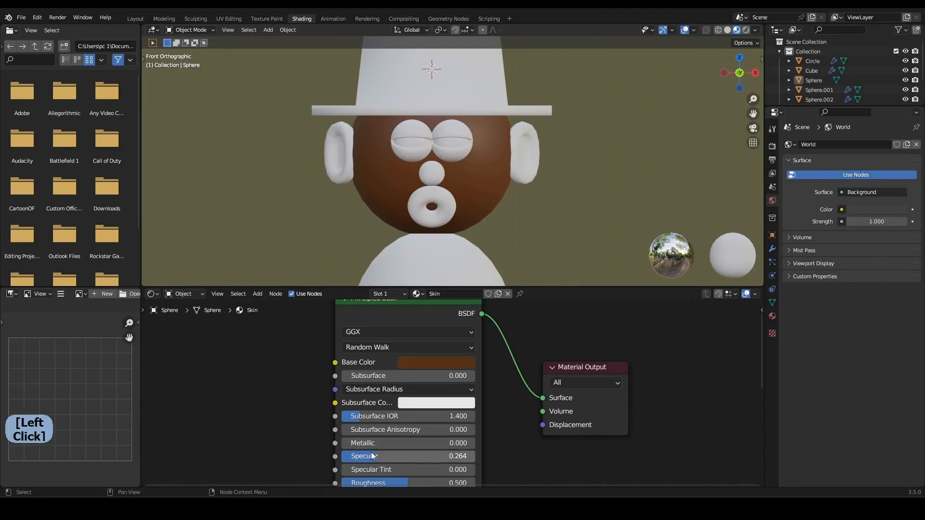
scroll(513, 169, down, 2)
shift+middle_drag(464, 164, 470, 181)
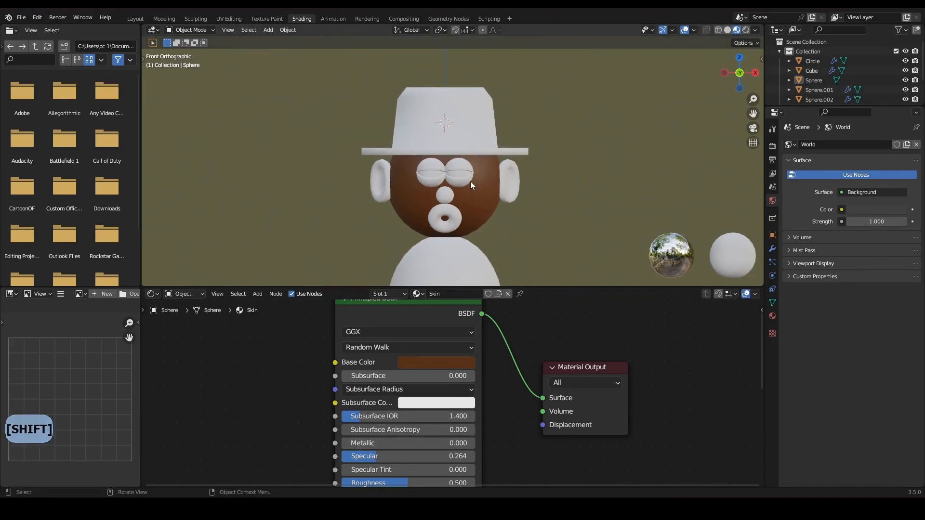
click(436, 363)
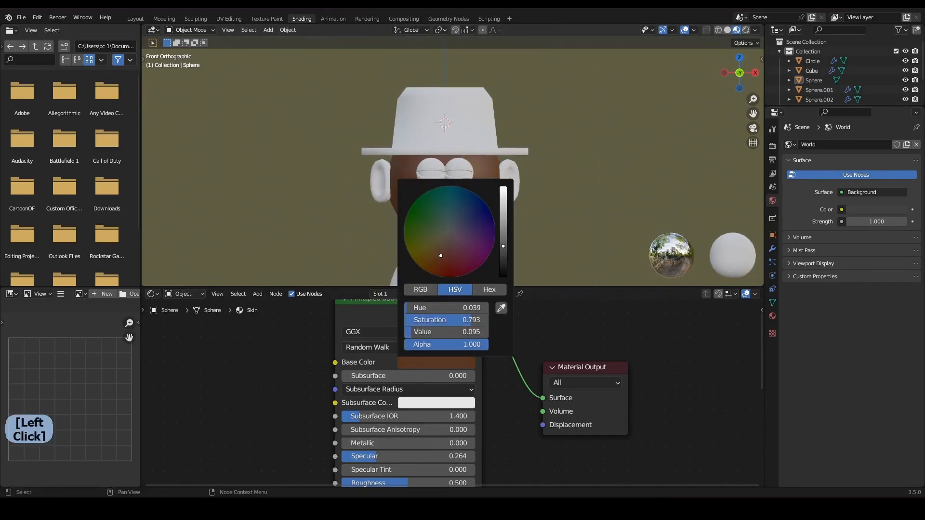
click(431, 358)
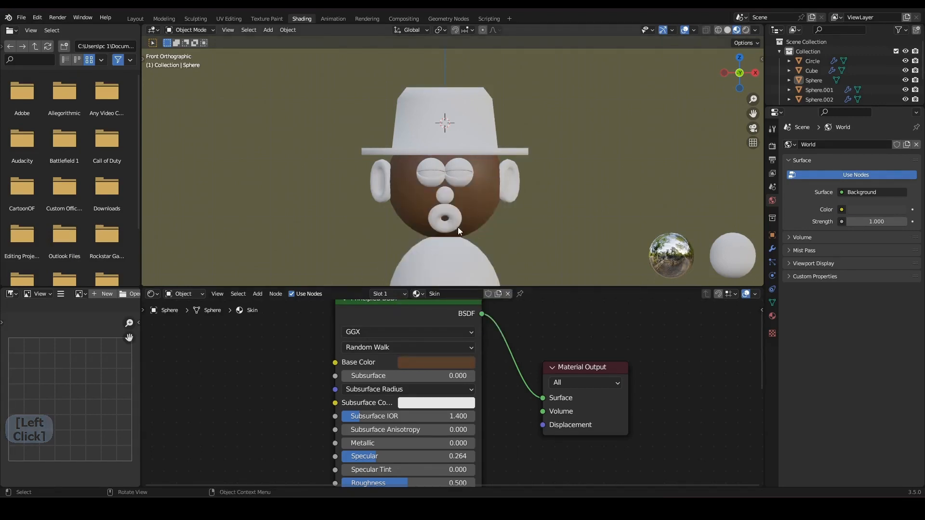
Assign the existing Skin material to the character's ears.
scroll(481, 212, up, 2)
click(533, 194)
click(430, 295)
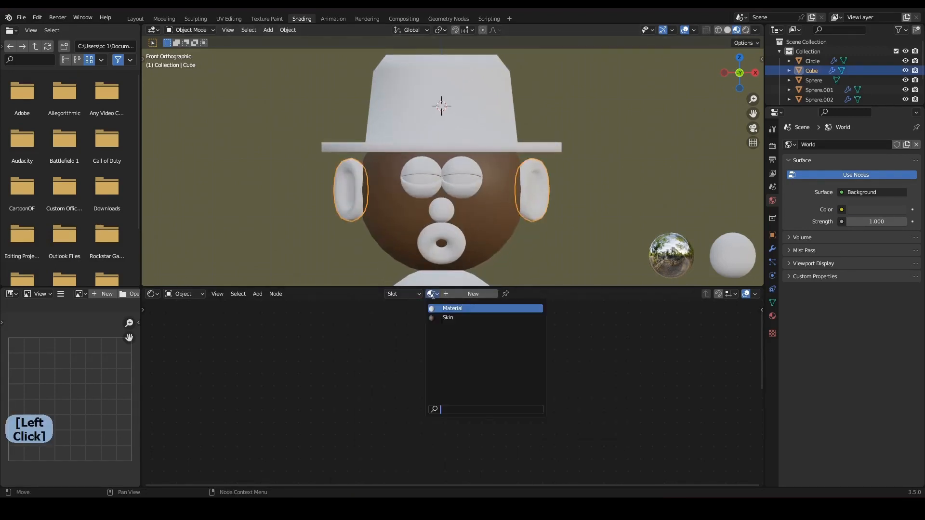
click(450, 318)
scroll(482, 217, up, 2)
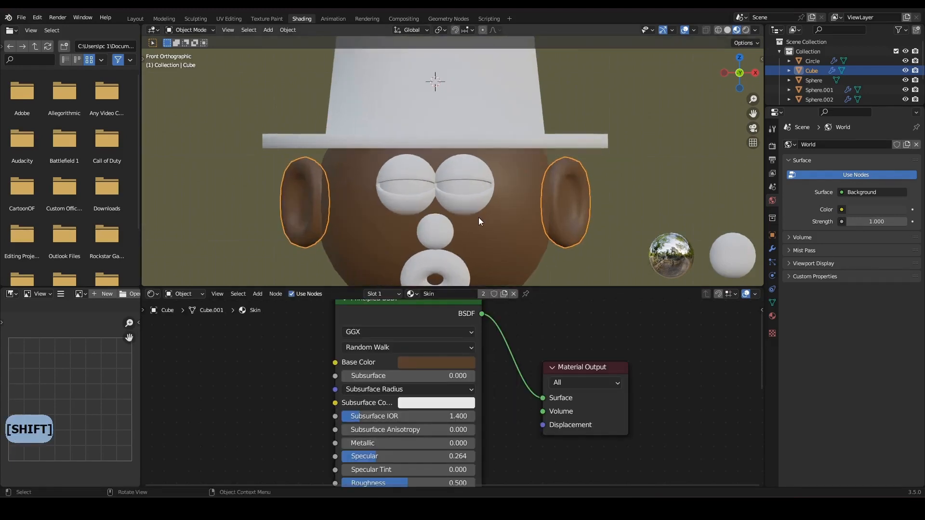
Assign the existing Skin material to the nose sphere.
scroll(477, 218, down, 3)
click(444, 199)
click(432, 294)
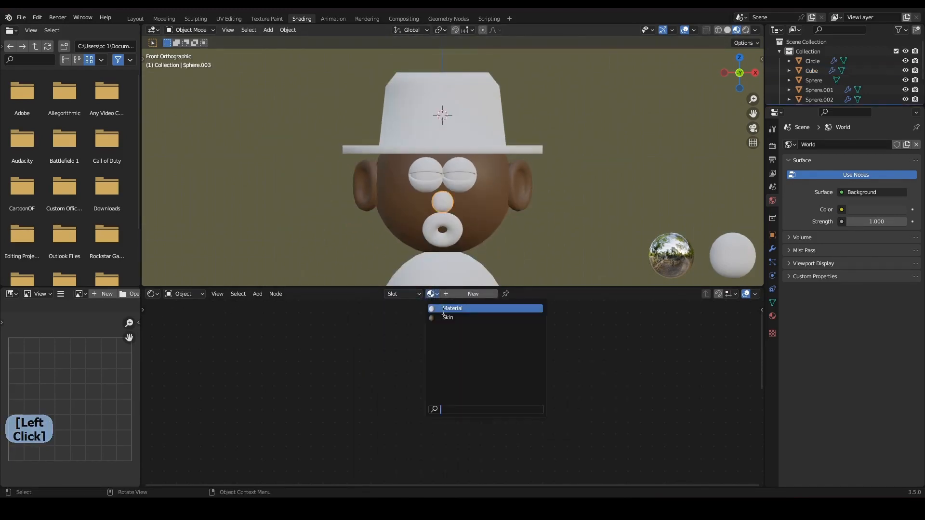
click(448, 309)
Create a new material on the eyelids and sample its Base Color from the brown face with the eyedropper.
scroll(449, 175, up, 3)
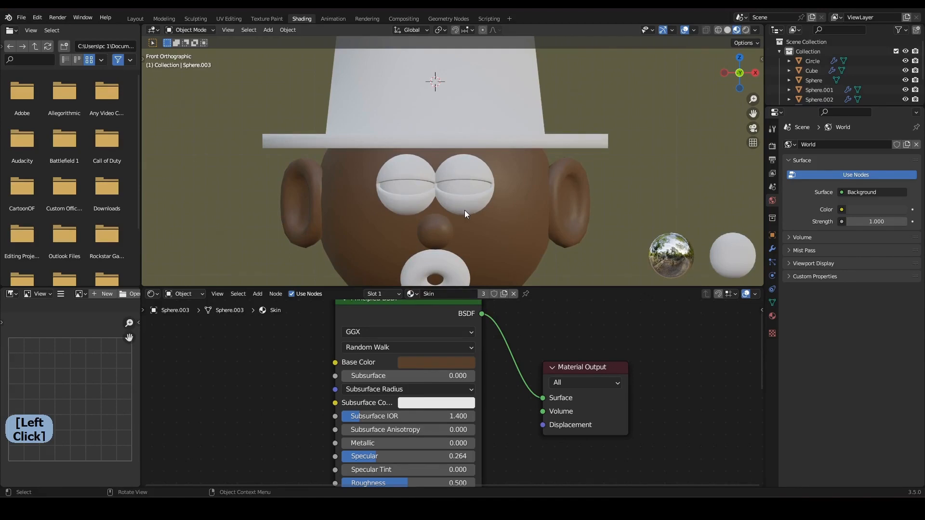
click(464, 210)
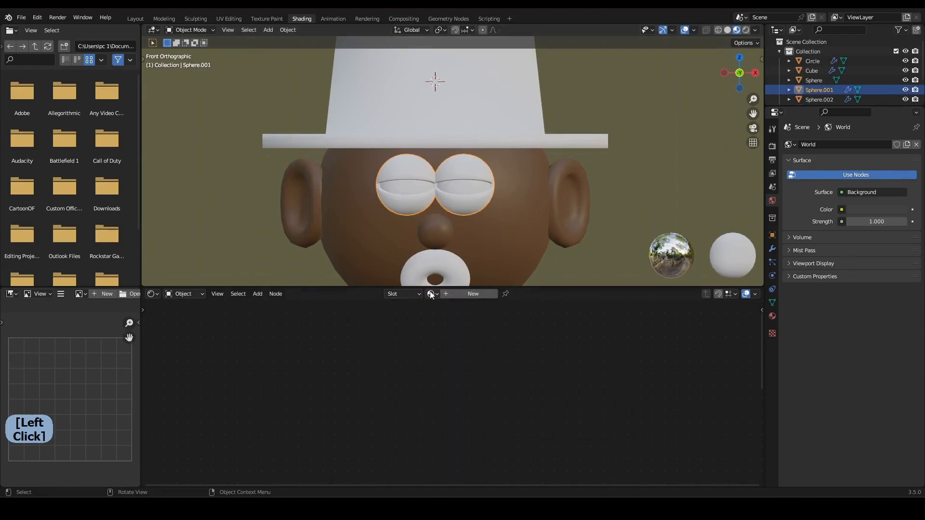
click(458, 294)
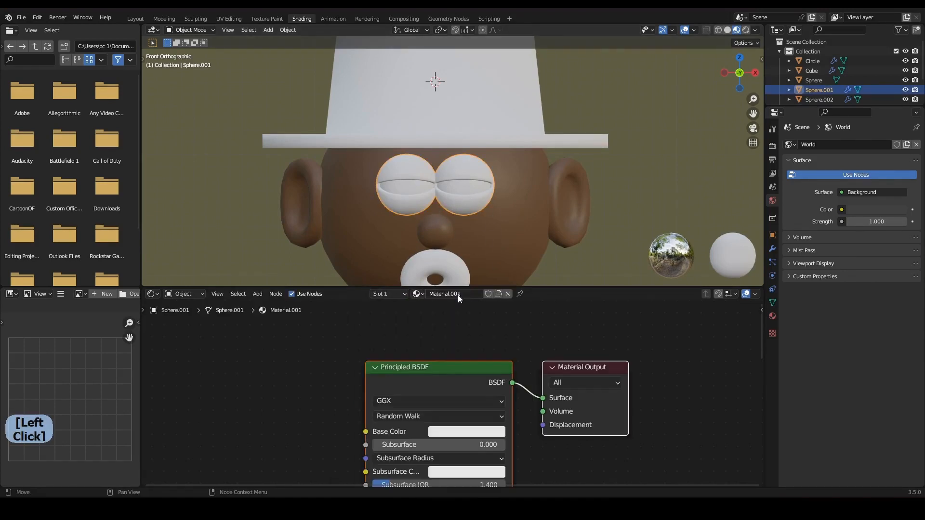
click(466, 431)
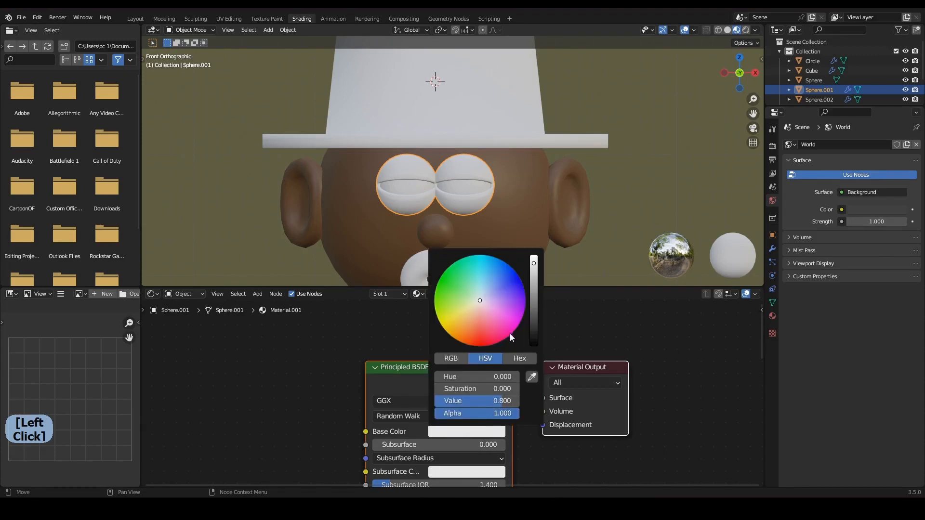
click(531, 376)
click(477, 264)
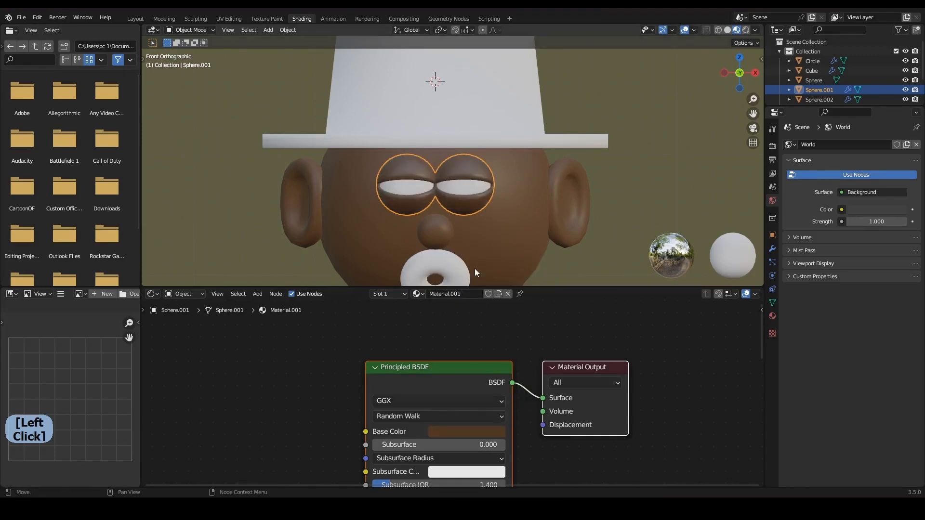
Lower the eyelid material's Specular value to 0.159 and deselect the eyelids.
middle_drag(407, 454, 420, 383)
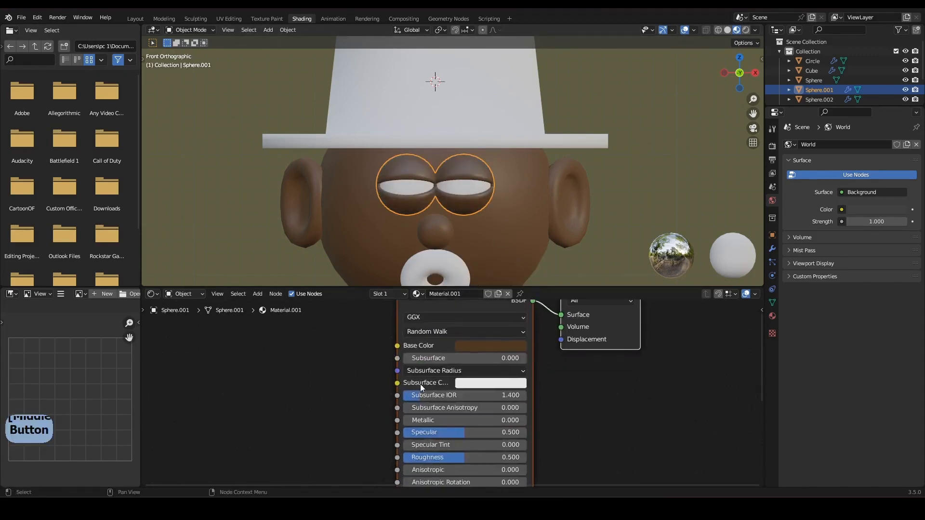
drag(463, 434, 423, 435)
click(683, 123)
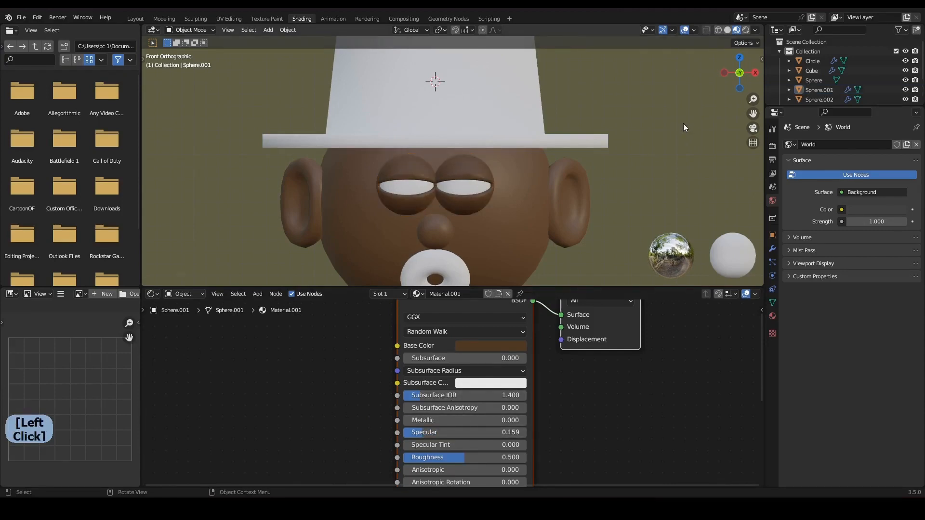
In Edit Mode on the eyeball, select the front centre vertex and grow the selection to cover a round pupil area.
scroll(528, 191, down, 5)
scroll(490, 185, up, 1)
scroll(472, 177, up, 4)
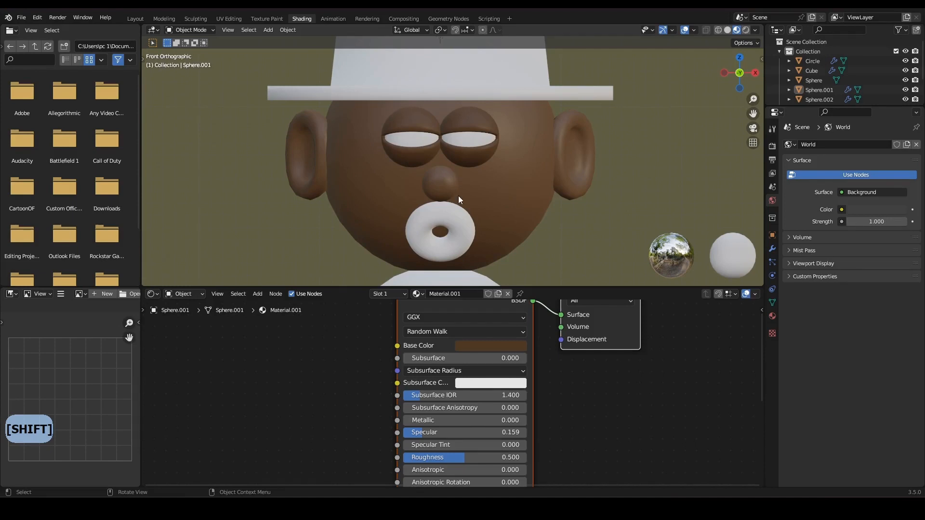
scroll(503, 224, down, 2)
shift+middle_drag(487, 181, 492, 192)
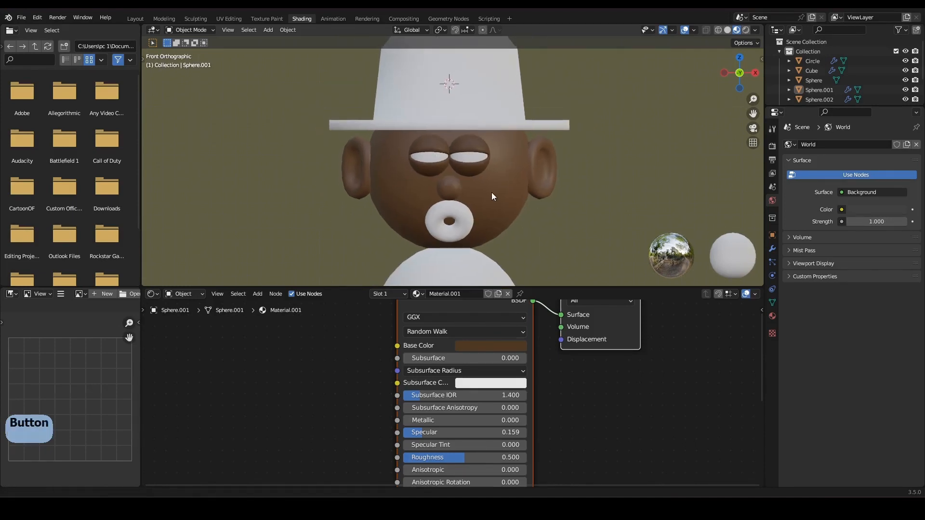
click(460, 154)
scroll(468, 153, up, 6)
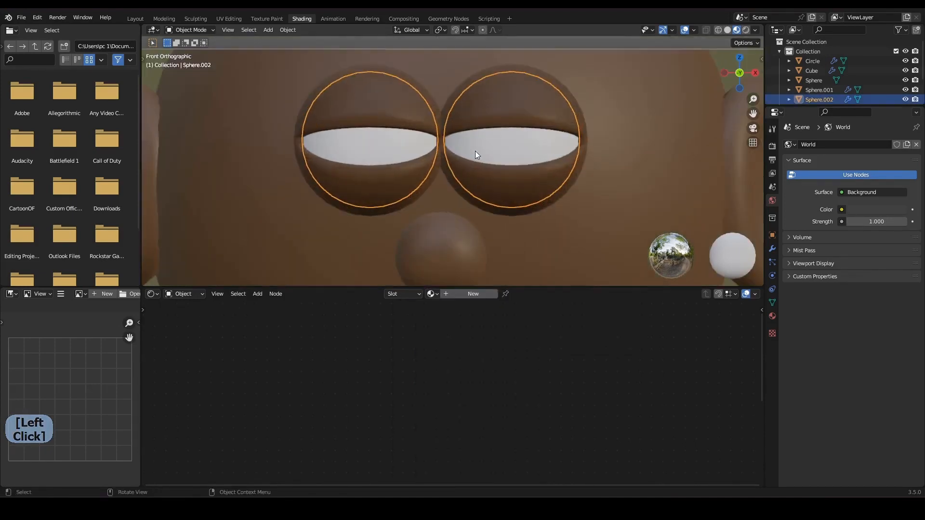
key(Tab)
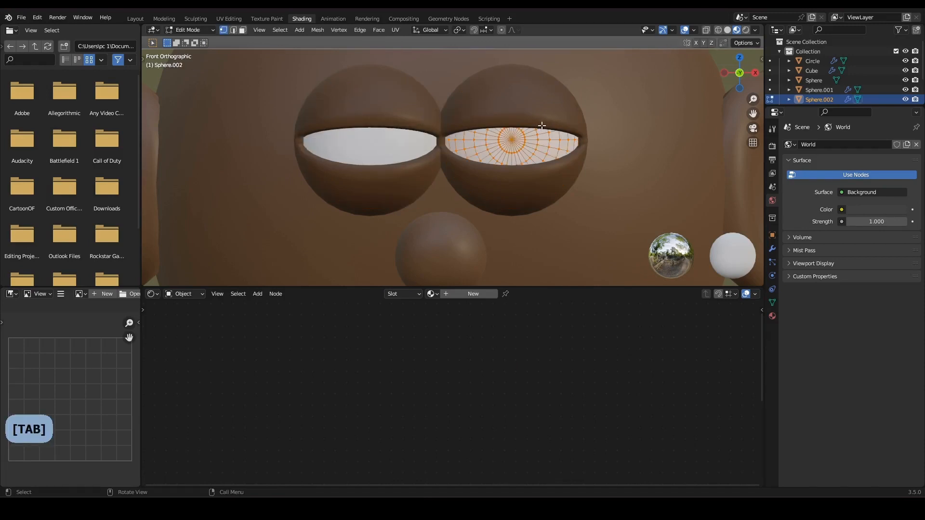
click(513, 138)
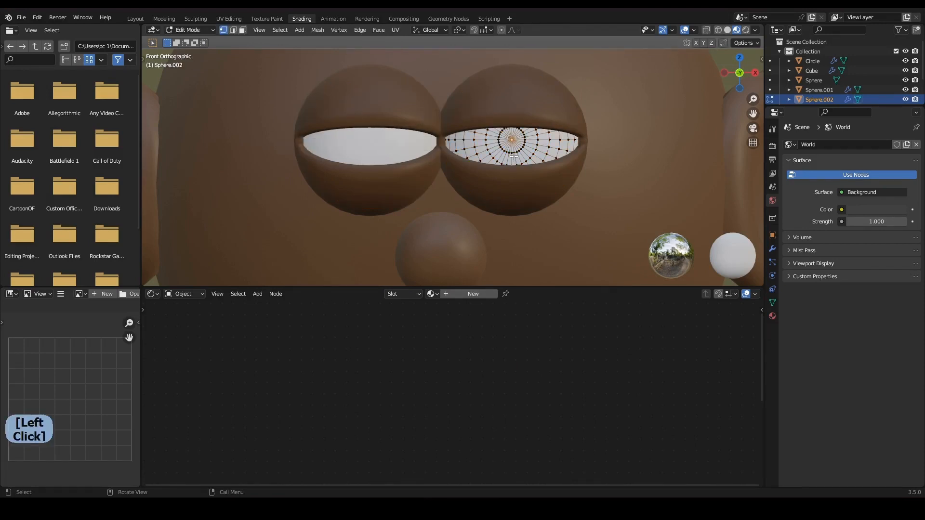
key(ctrl+KP_Add)
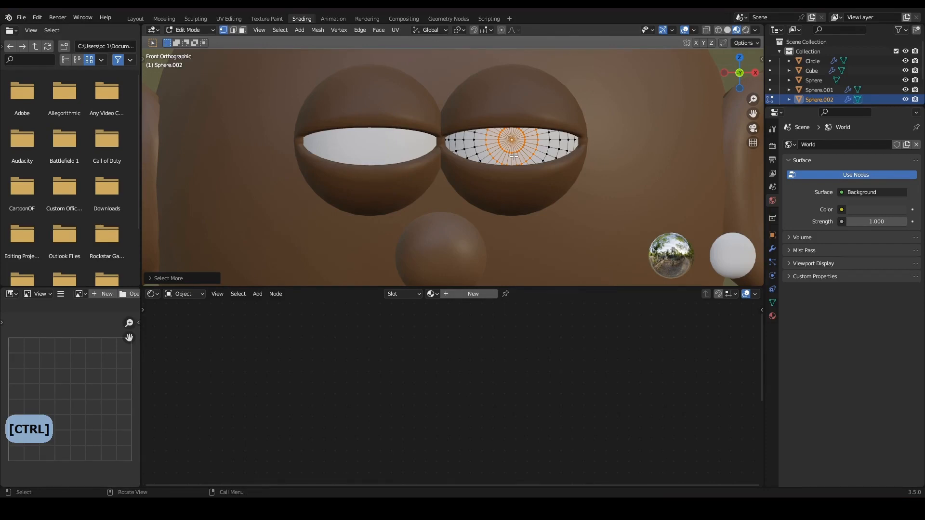
Create a new material on the eyeballs and name it white.
scroll(514, 156, up, 1)
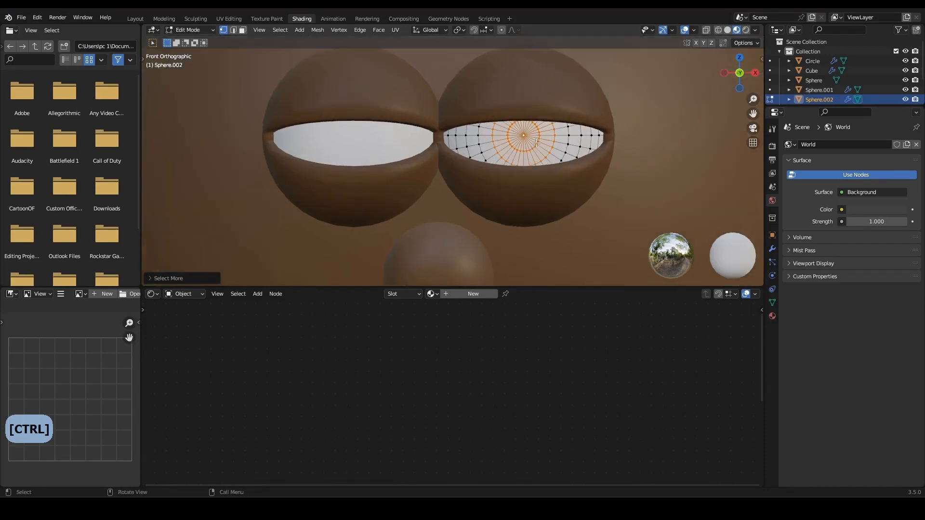
click(467, 293)
click(463, 293)
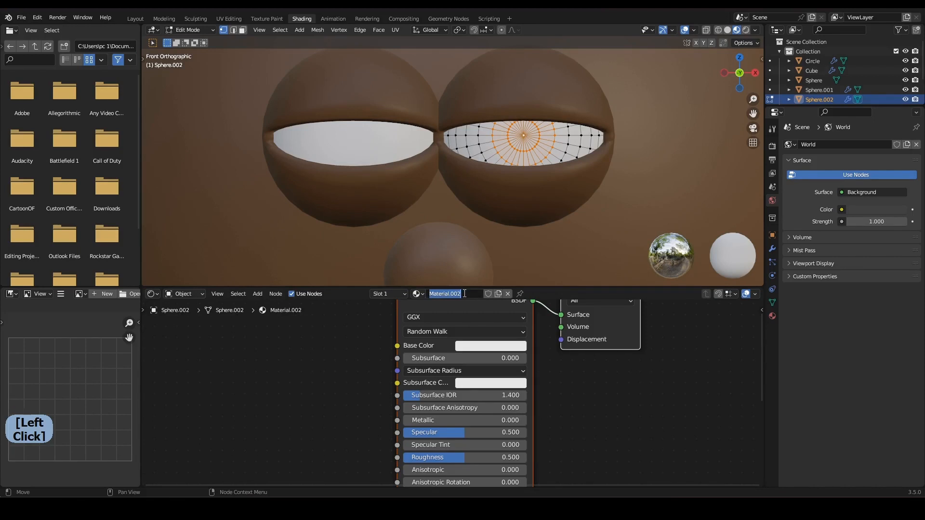
text(whi)
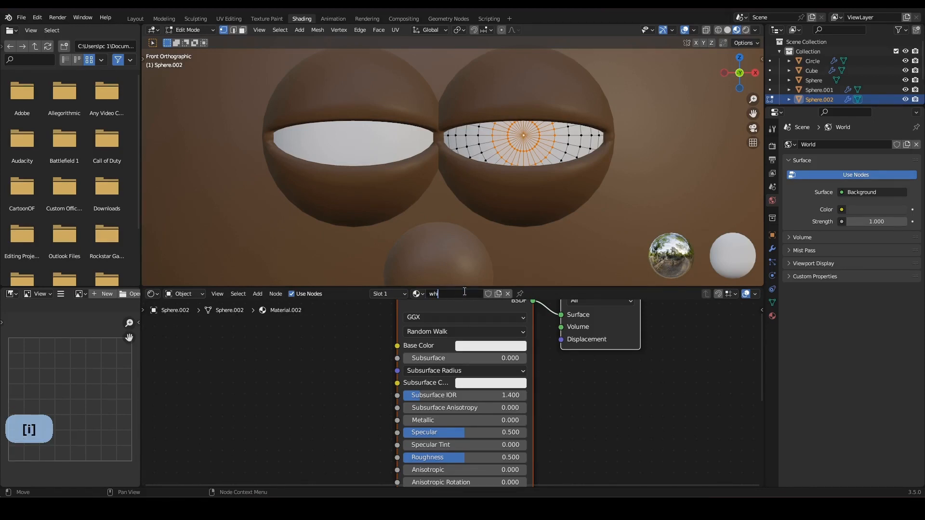
text(te)
click(715, 313)
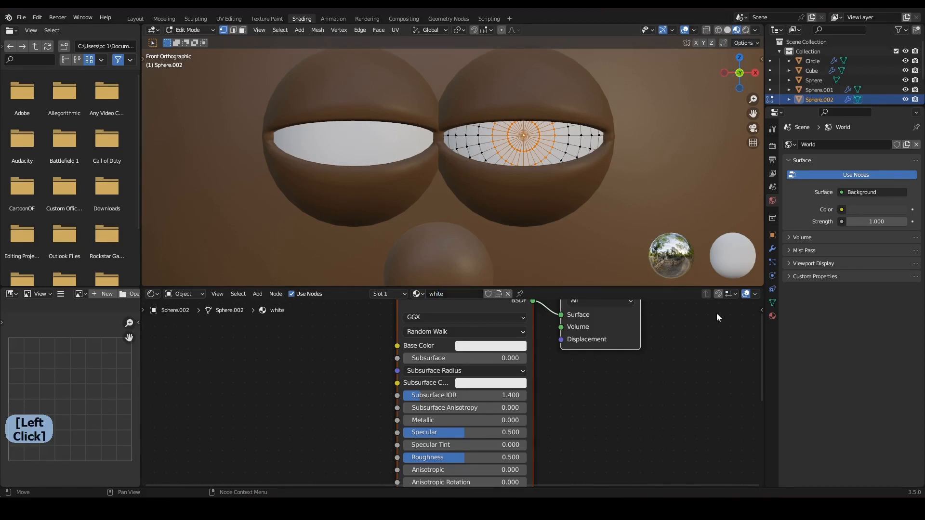
Add a second material slot to the eyeballs with a new material named black.
click(773, 316)
click(917, 145)
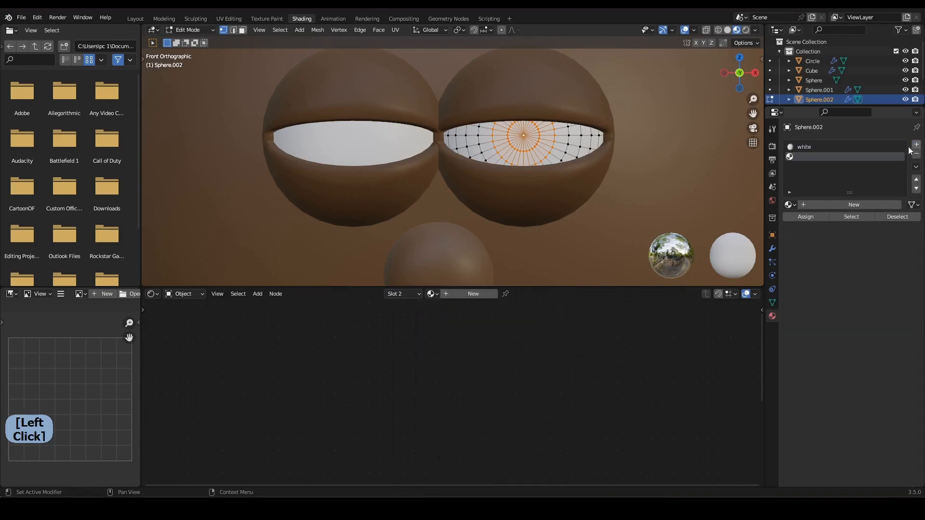
click(834, 205)
double_click(458, 294)
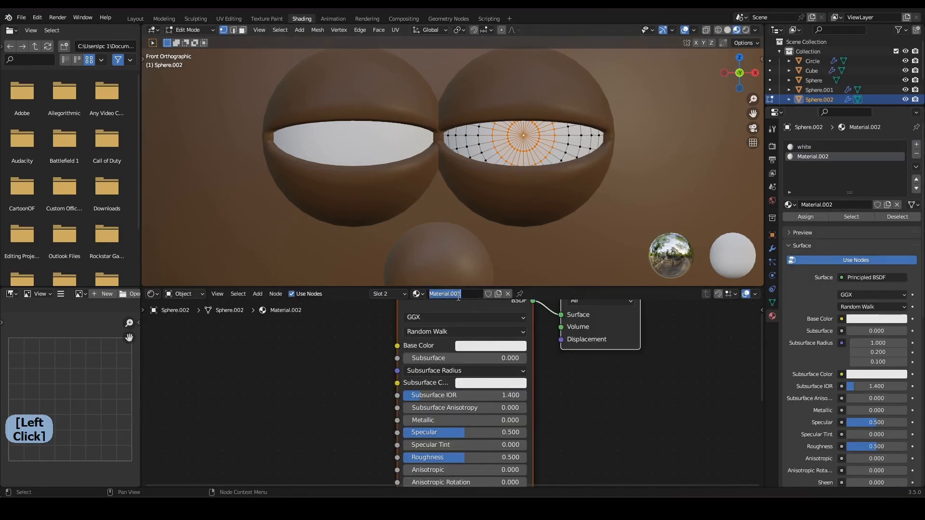
text(bl)
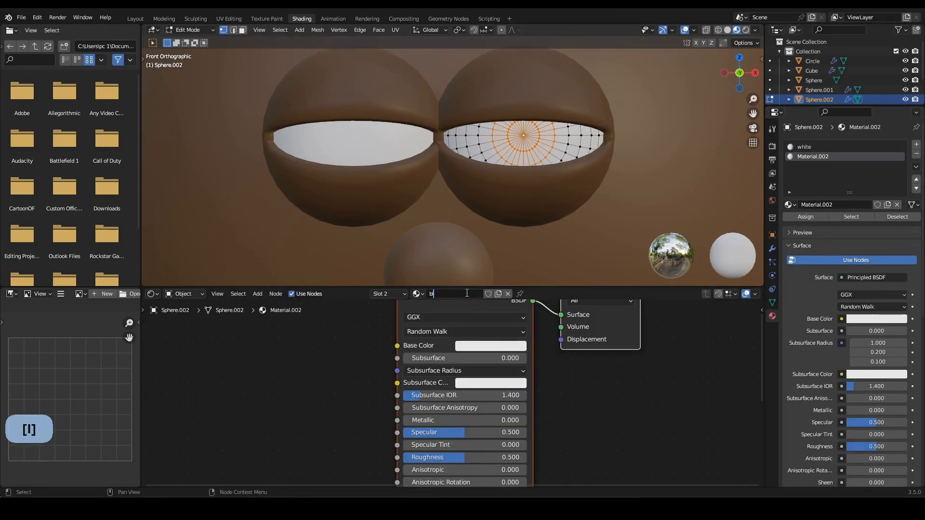
text(ack)
key(Return)
Darken the black material's Base Color to near black, assign it to the selected pupil faces, and return to Object Mode.
click(496, 346)
click(552, 250)
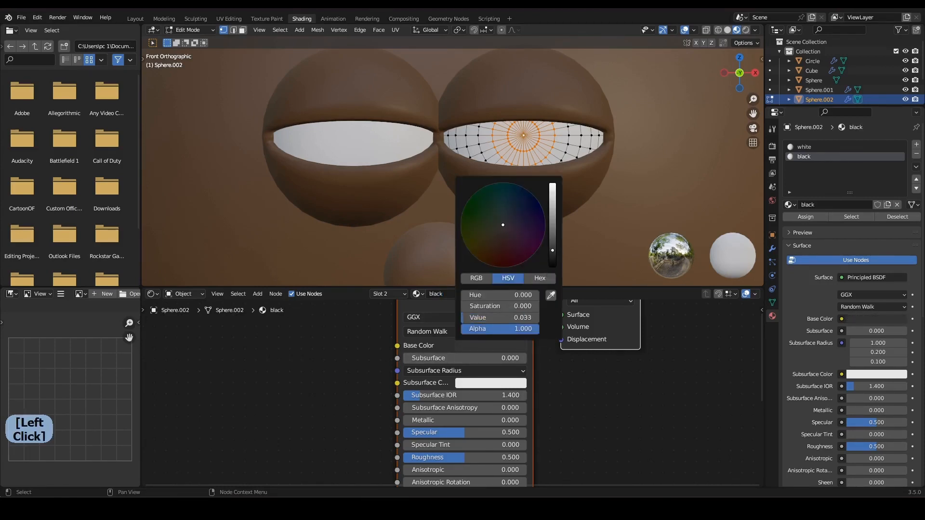
drag(553, 250, 553, 258)
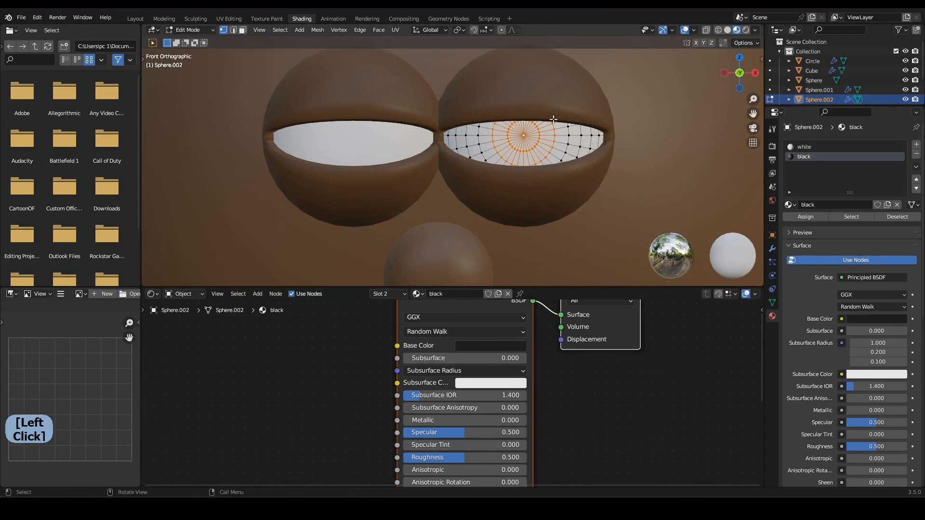
click(811, 216)
key(Tab)
scroll(458, 135, down, 3)
scroll(457, 140, down, 5)
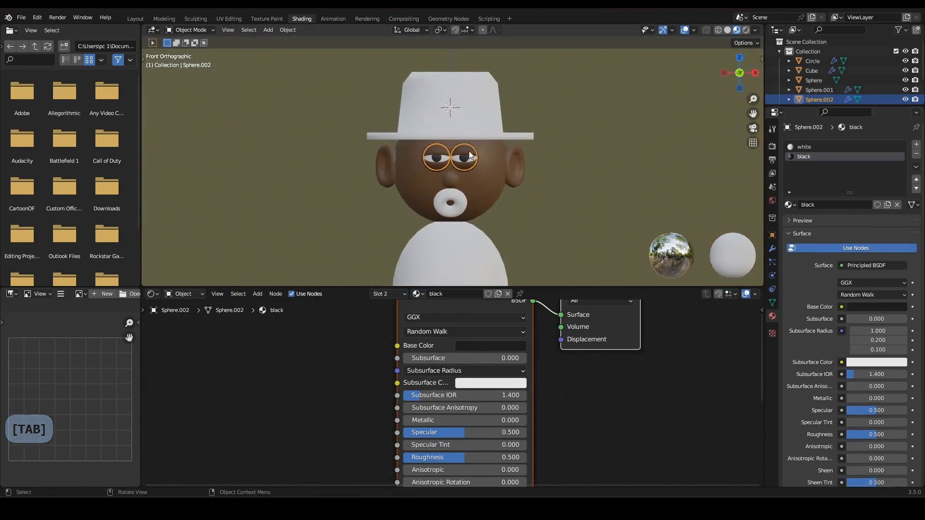
Lower the black pupil material's Roughness to 0.077.
scroll(448, 386, up, 1)
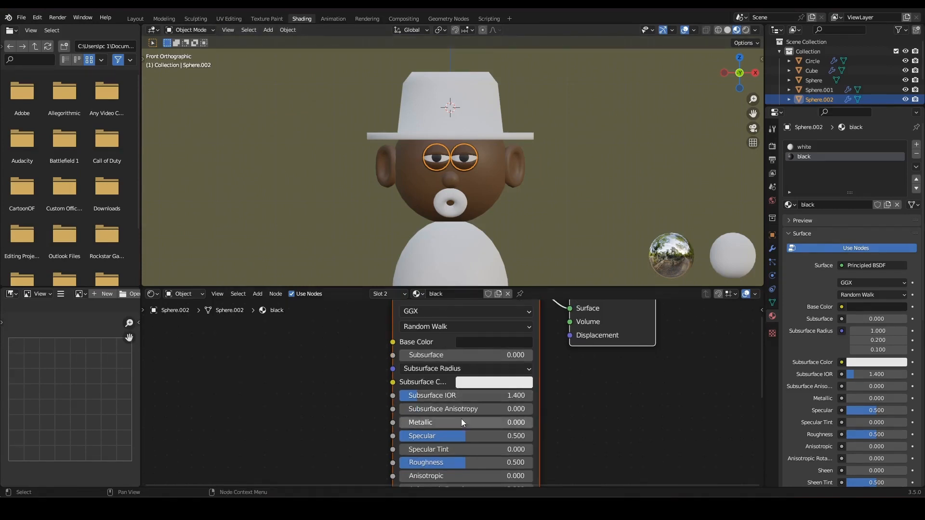
drag(463, 463, 408, 463)
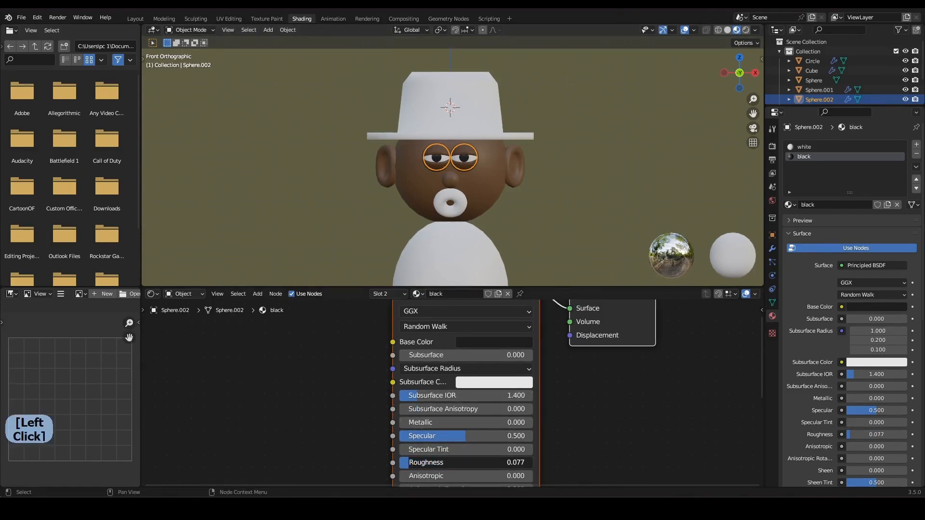
scroll(506, 135, up, 9)
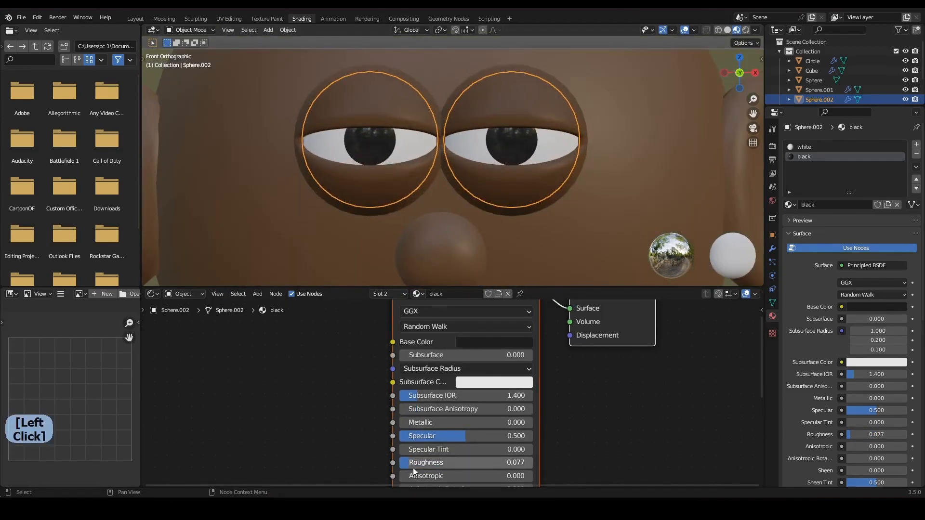
Lower the white eyeball material's Roughness to 0.059.
click(819, 148)
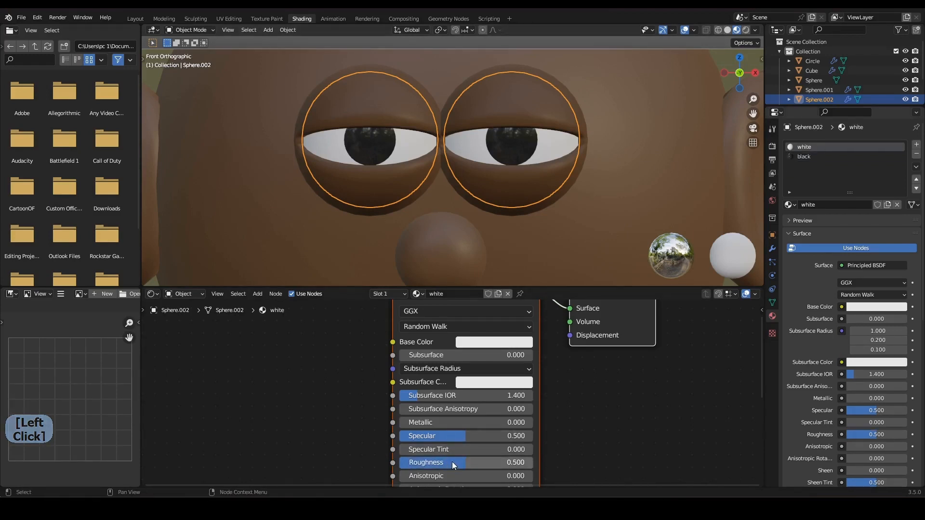
drag(454, 465, 416, 463)
scroll(446, 256, down, 8)
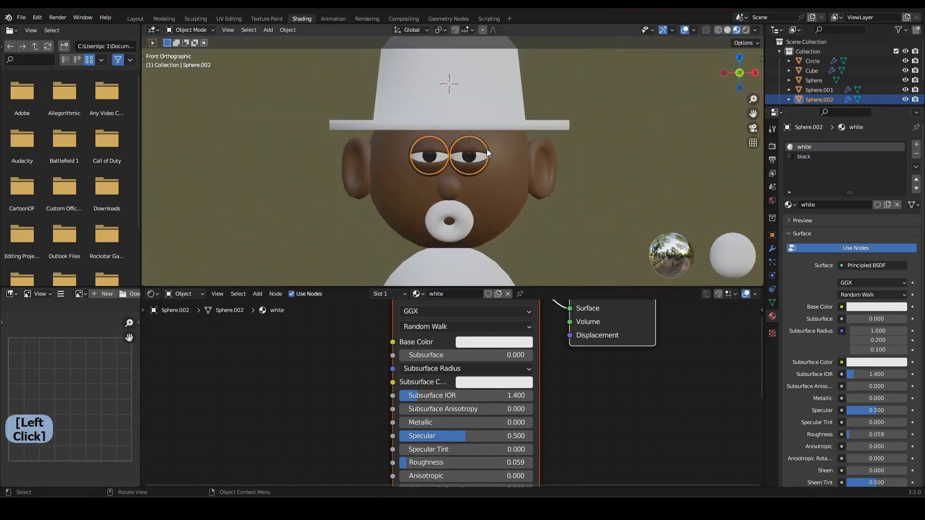
Create a new material on the egg-shaped body and name it Dress.
scroll(456, 212, down, 2)
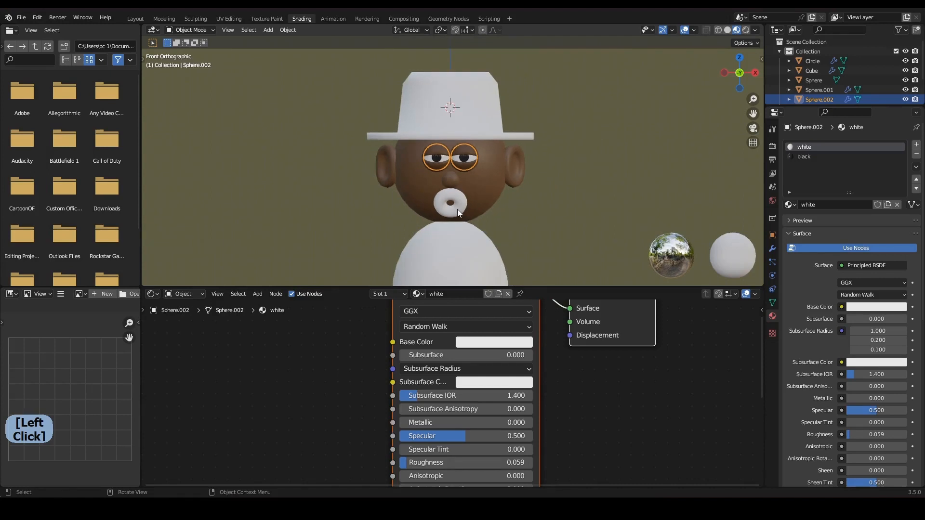
scroll(470, 258, up, 3)
click(471, 274)
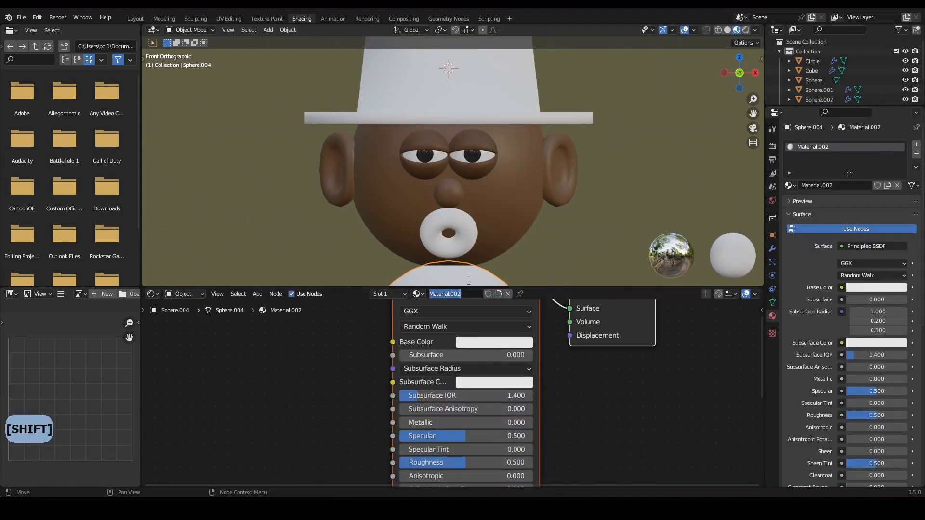
text(Dress)
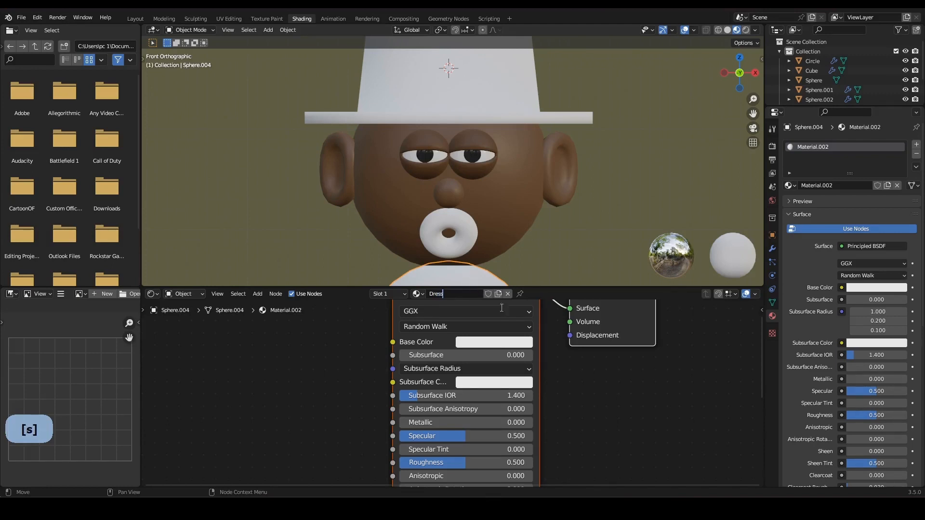
click(511, 365)
Darken the Dress material's Base Color to near black and lower its Specular to 0.200.
click(488, 341)
drag(561, 219, 560, 250)
drag(474, 436, 435, 436)
Assign the existing Dress material to the brimmed hat.
click(496, 99)
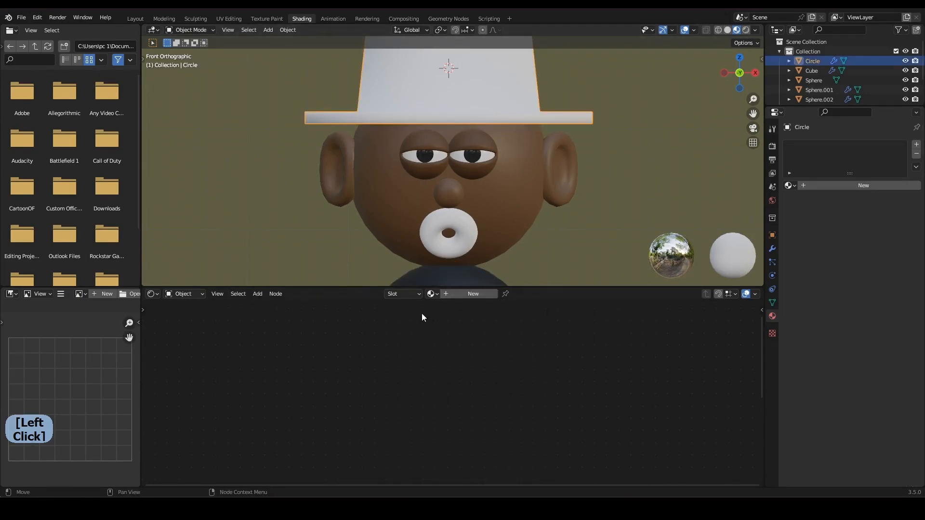
click(431, 294)
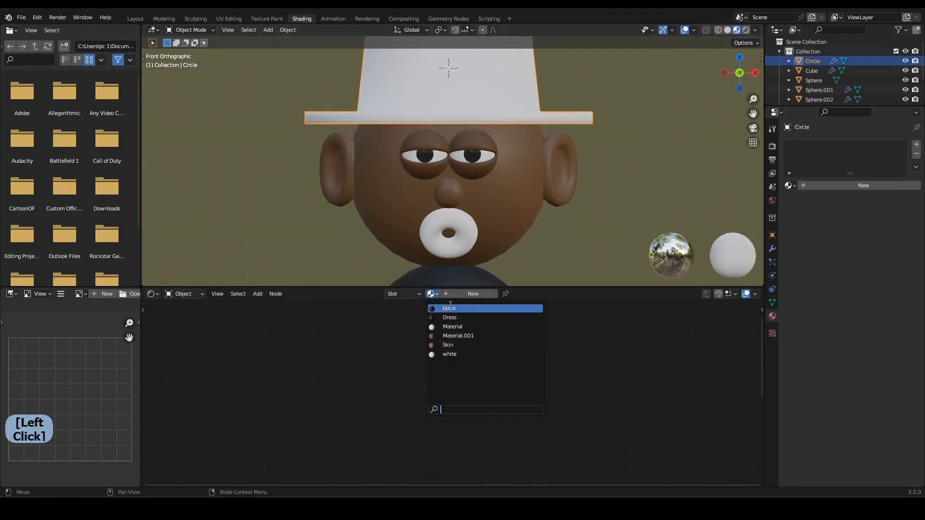
click(449, 308)
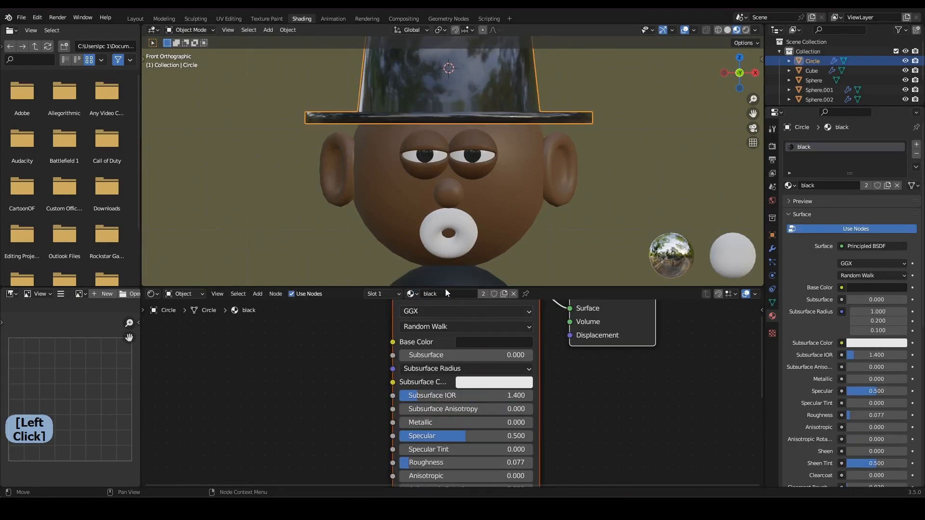
click(413, 295)
click(427, 318)
scroll(543, 138, down, 3)
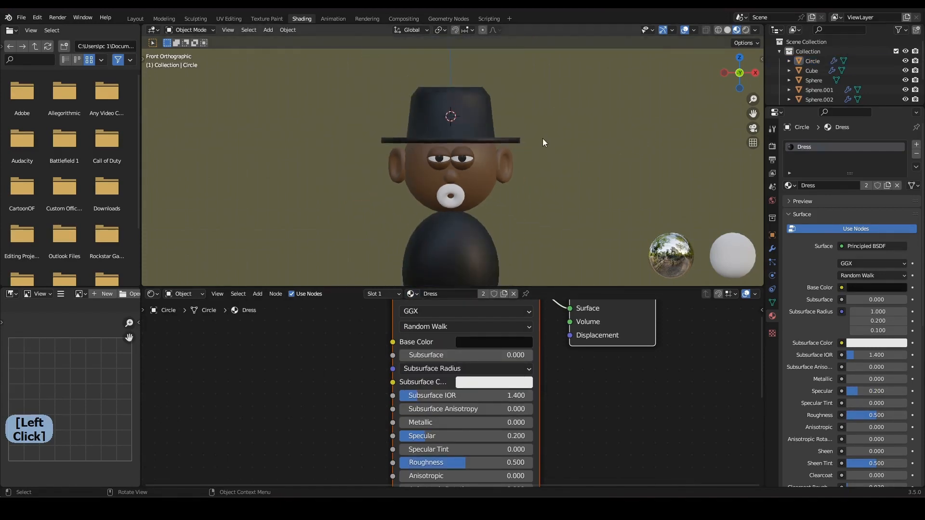
Create a new material on the mouth torus and name it lips.
scroll(491, 198, up, 6)
click(474, 258)
scroll(562, 231, down, 3)
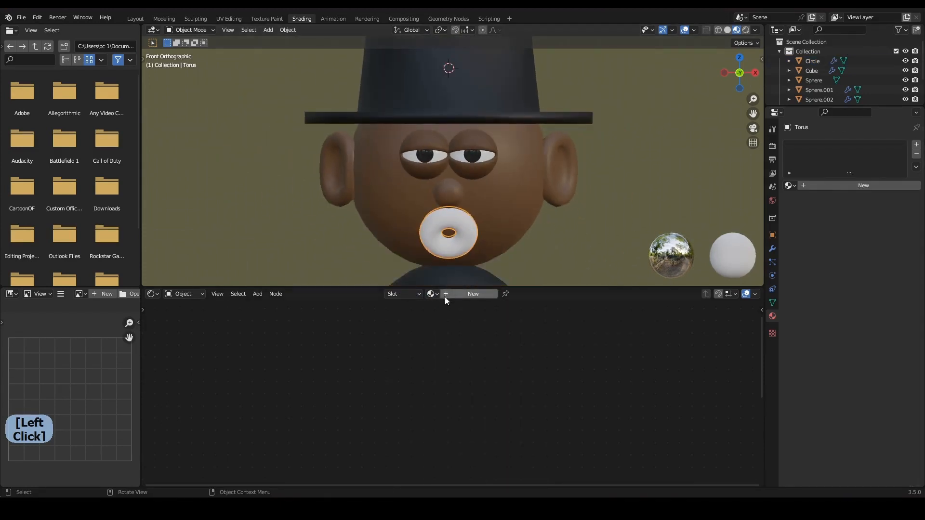
click(447, 295)
click(469, 292)
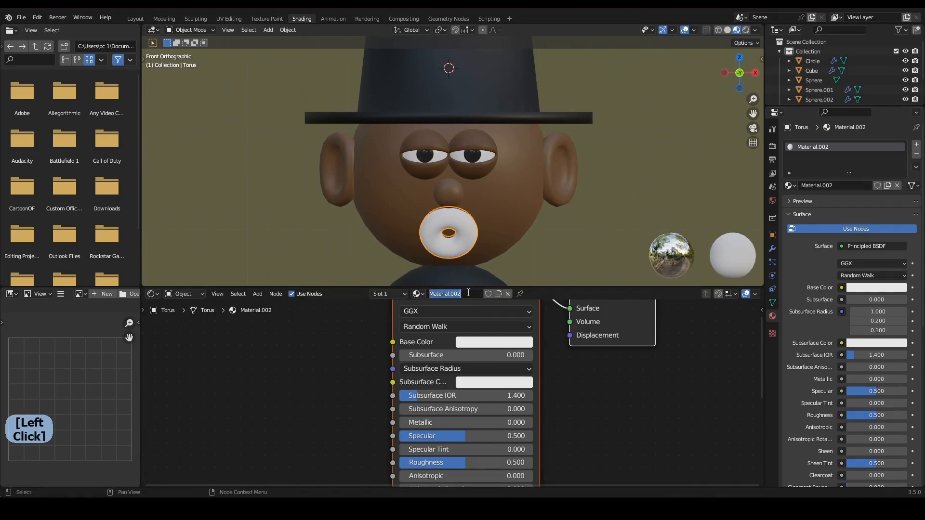
text(I)
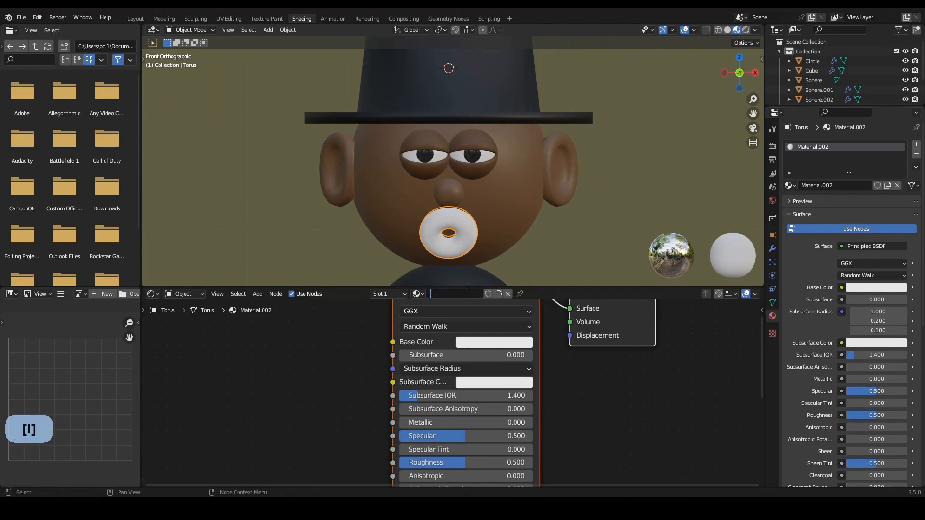
text(ips)
key(Return)
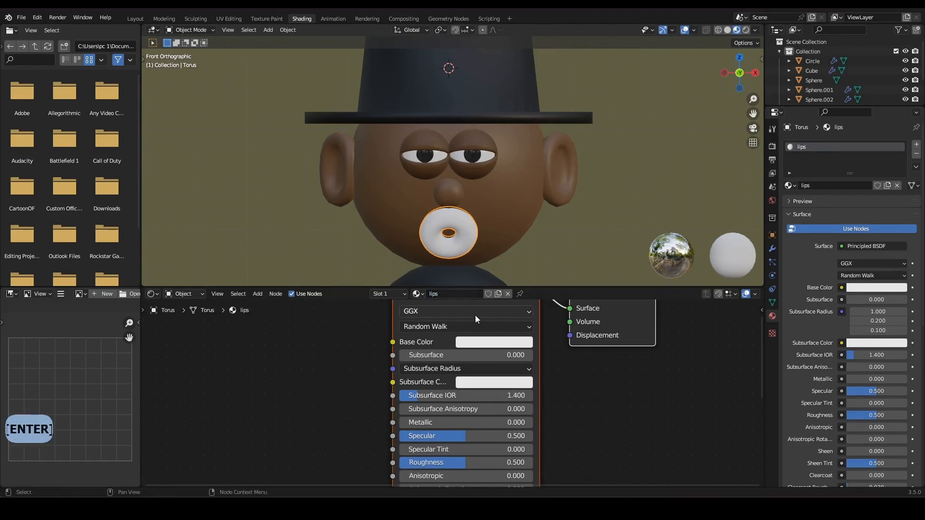
Set the lips material's Base Color to a slightly darkened orange-red and lower its Specular to 0.255.
click(491, 343)
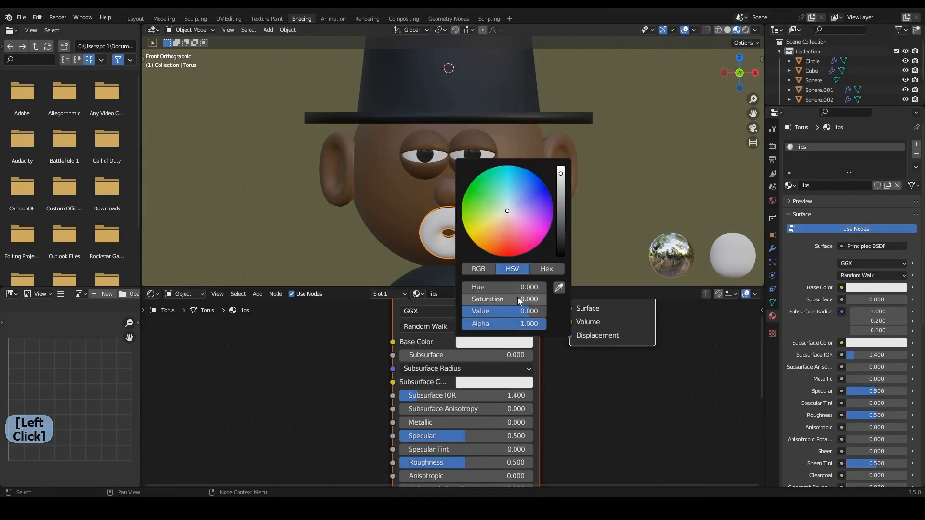
click(505, 240)
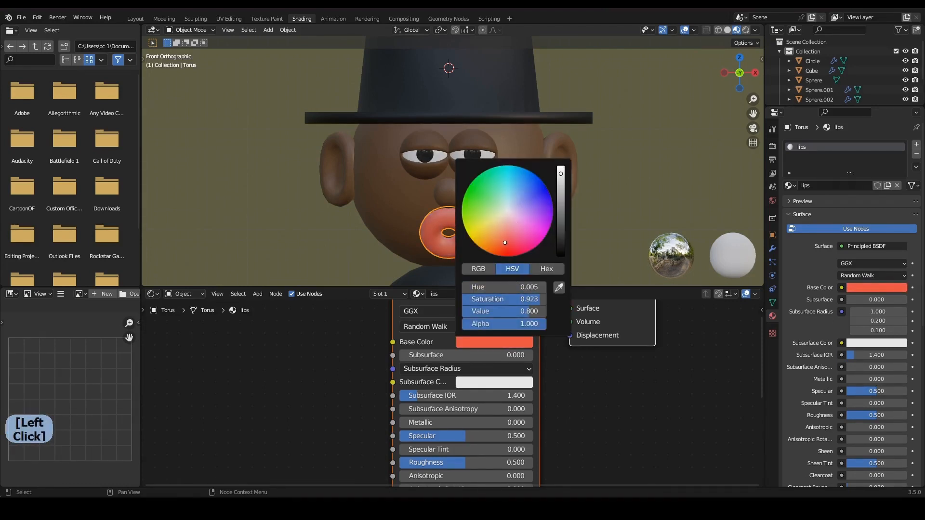
drag(560, 175, 560, 187)
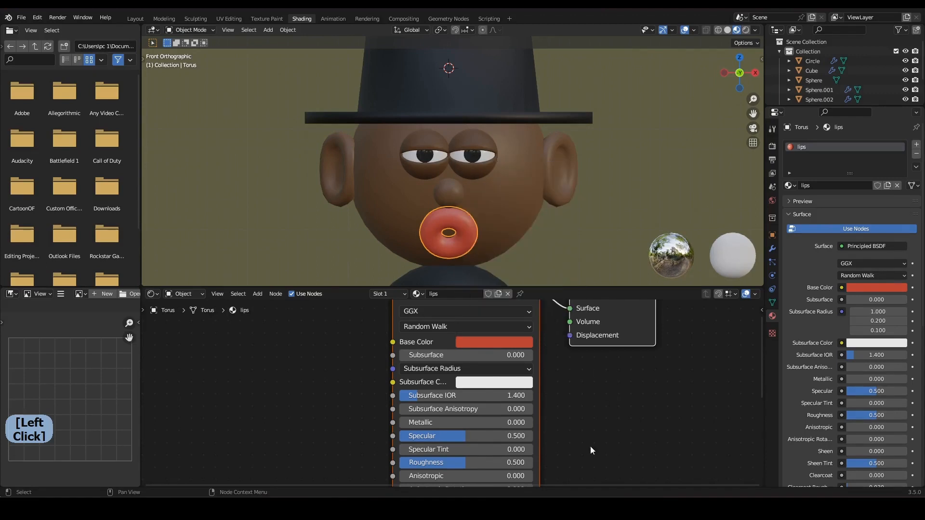
drag(487, 436, 460, 436)
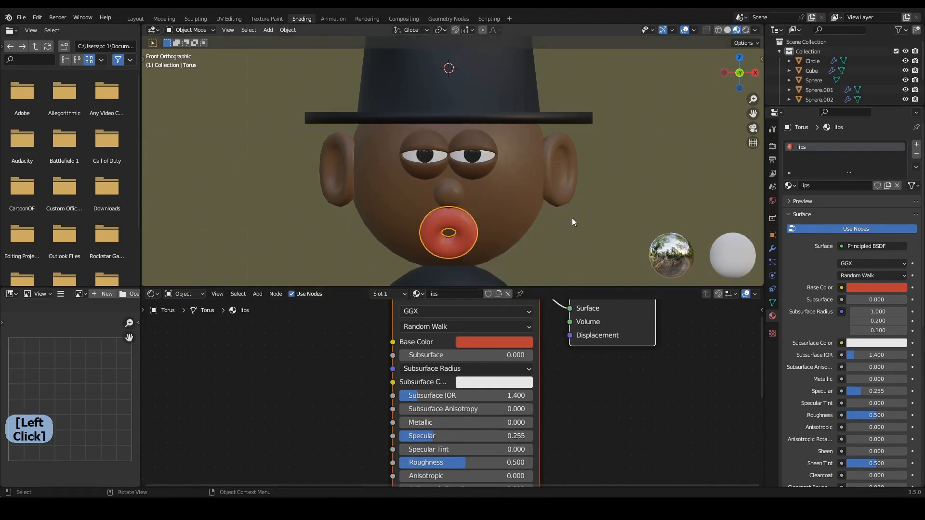
Narrow the head sphere by scaling it along the X axis to about 0.9.
click(547, 205)
scroll(547, 204, down, 5)
scroll(547, 205, up, 3)
key(s)
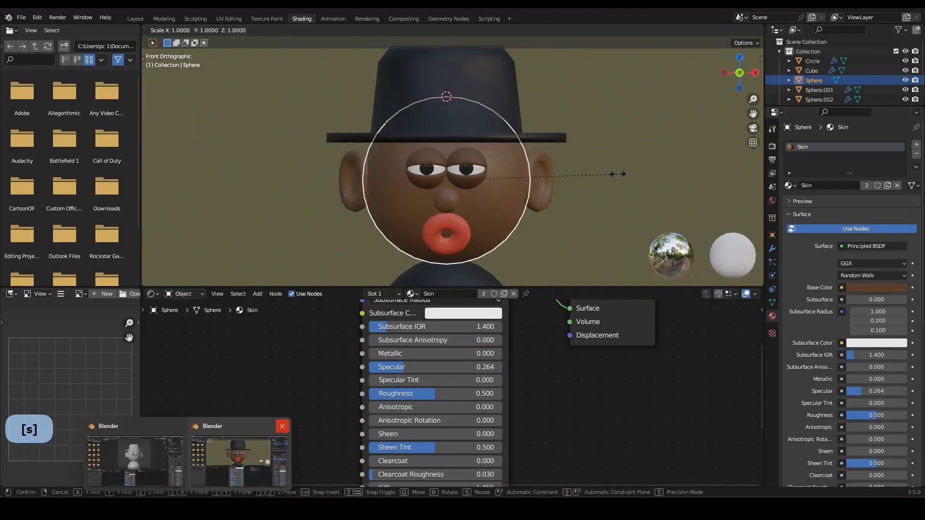
key(x)
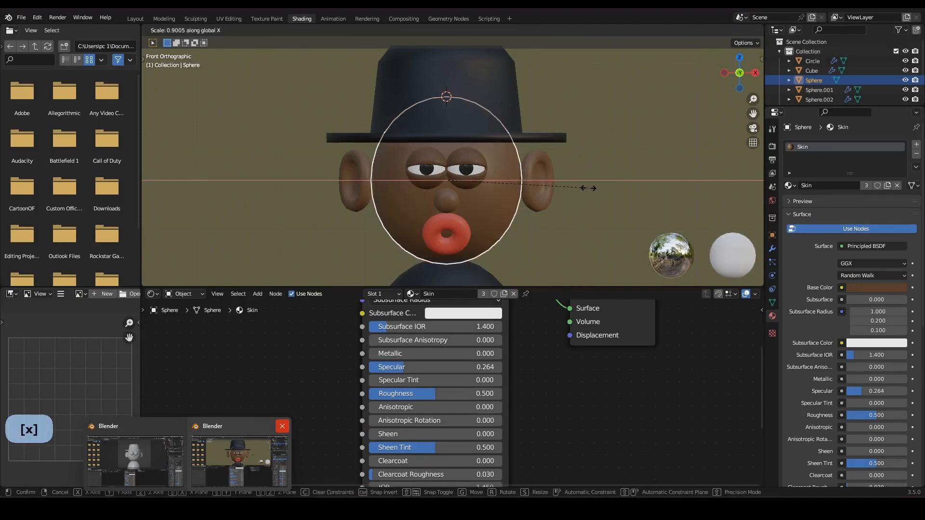
click(541, 189)
Move the whole ear mesh inward along the X axis against the narrowed head, and return to Object Mode.
click(542, 190)
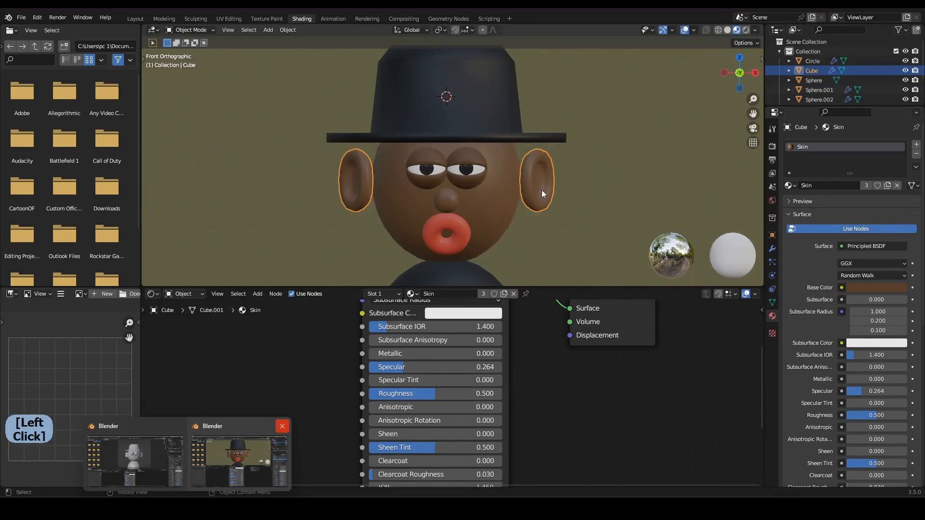
key(Tab)
key(a)
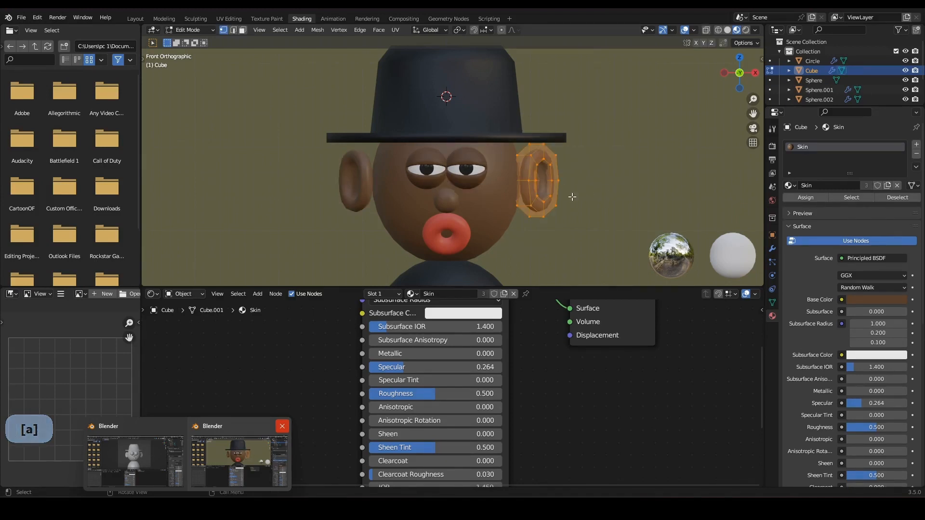
key(g)
key(x)
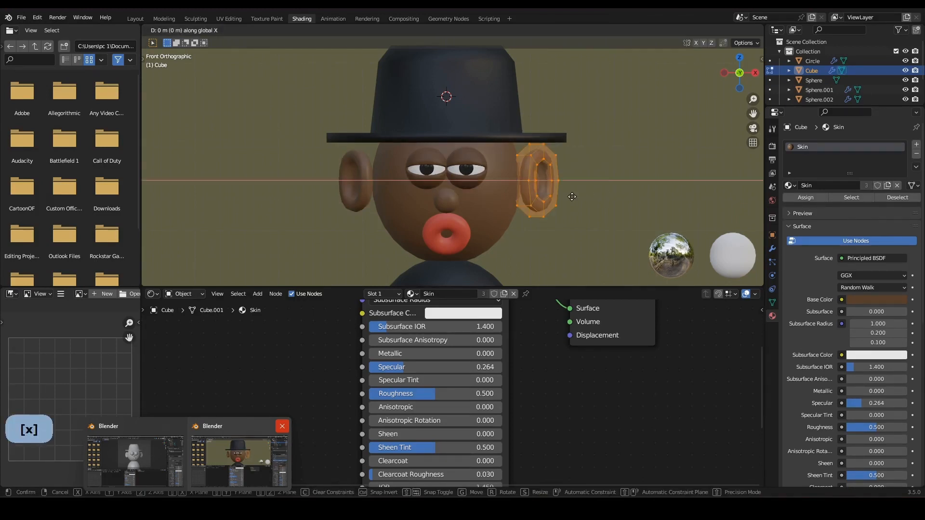
click(565, 198)
key(Tab)
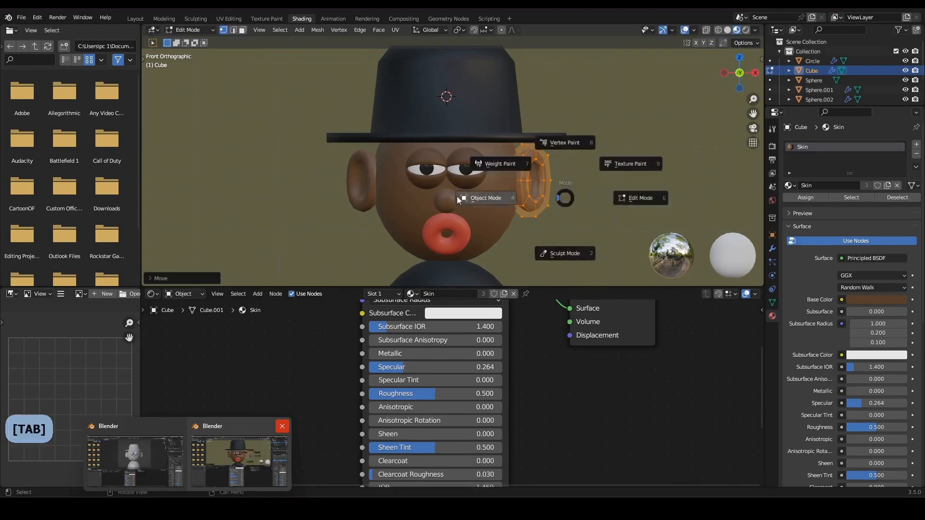
click(485, 198)
click(582, 189)
Narrow the hat by scaling it along the X axis to about 0.87.
click(539, 135)
click(572, 138)
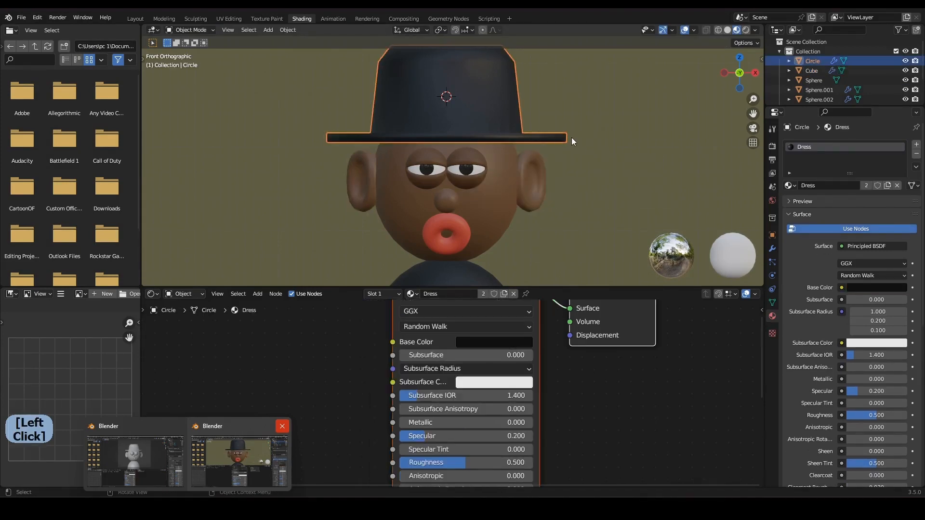
click(602, 173)
scroll(602, 176, down, 4)
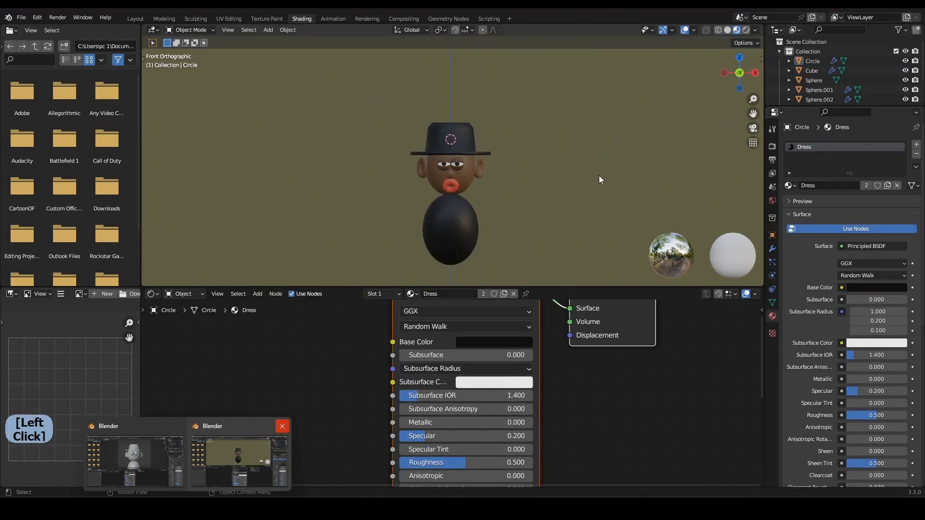
scroll(583, 176, up, 2)
click(571, 145)
key(s)
key(x)
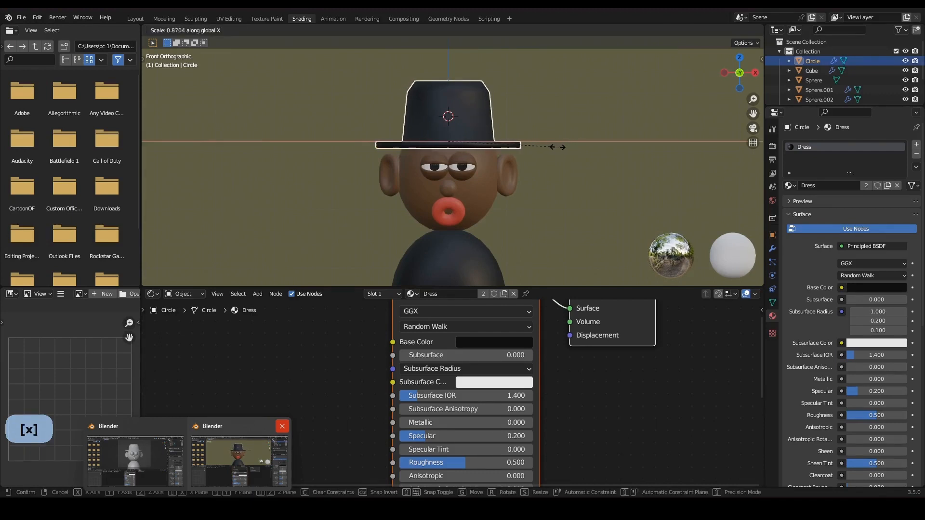
click(557, 147)
click(582, 174)
shift+middle_drag(535, 191, 545, 182)
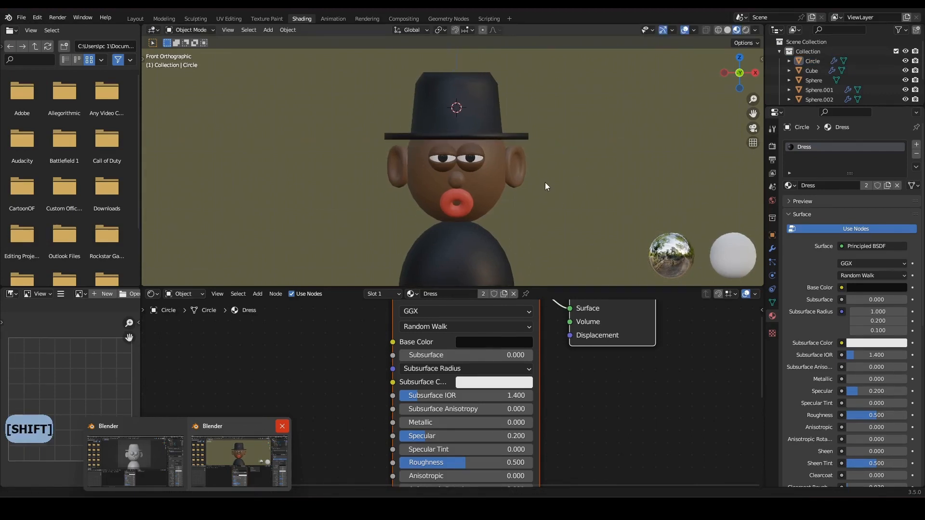
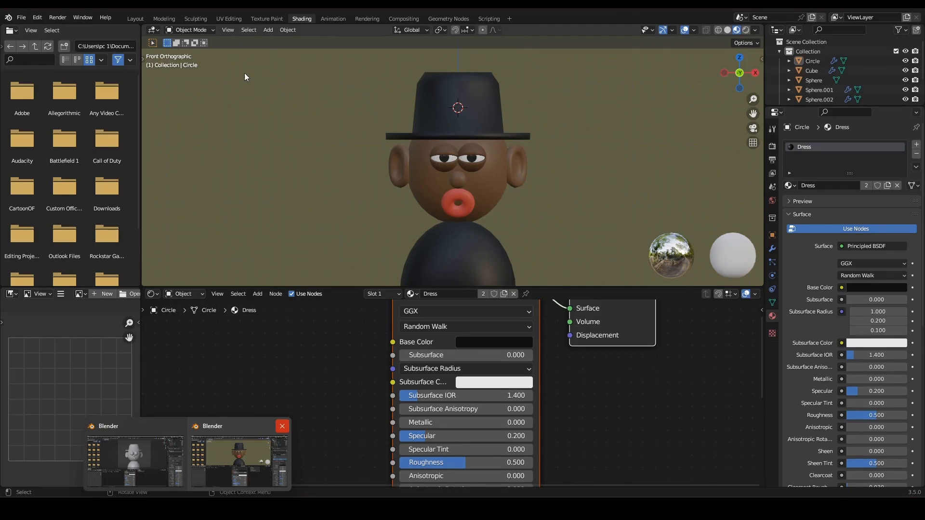
Switch to the Layout workspace and add a camera to the scene.
click(135, 19)
mouse_move(502, 184)
middle_down()
mouse_move(498, 197)
mouse_move(557, 224)
mouse_move(530, 290)
middle_up()
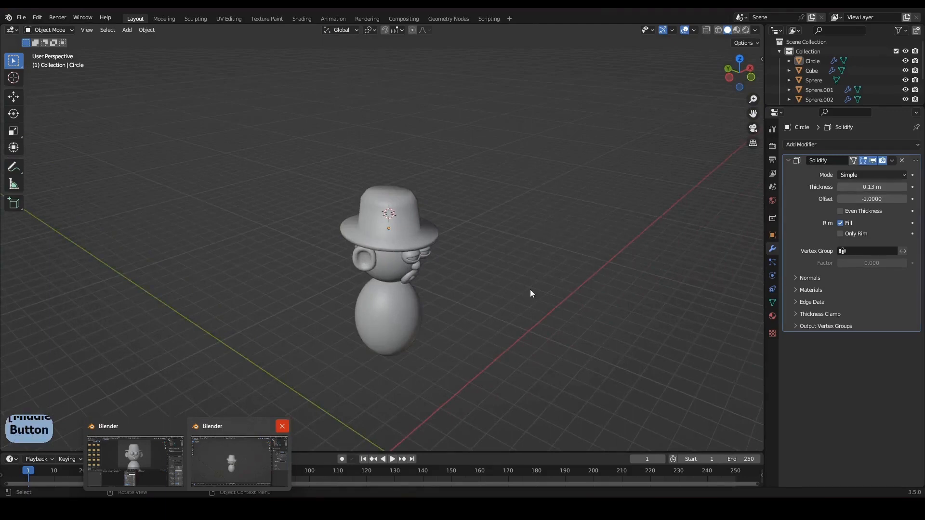
middle_drag(467, 229, 430, 285)
scroll(423, 285, down, 4)
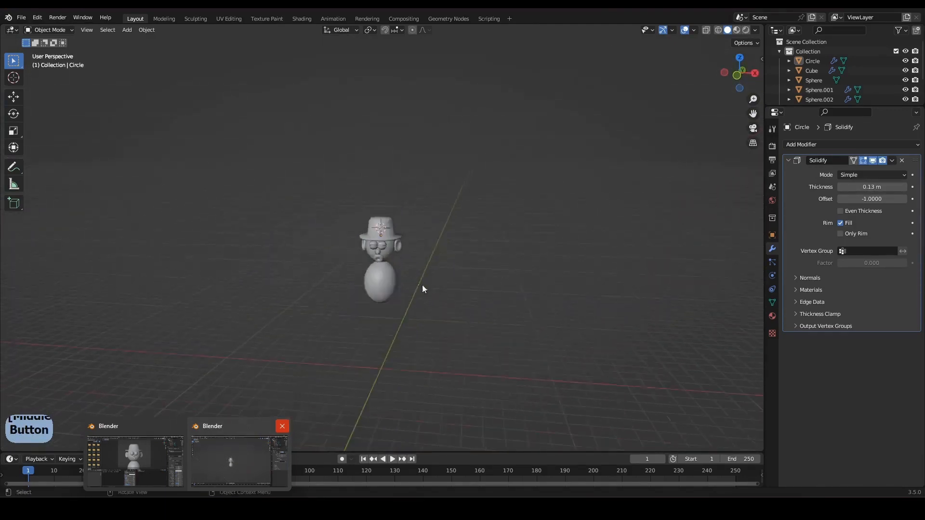
scroll(419, 265, up, 3)
key(shift+a)
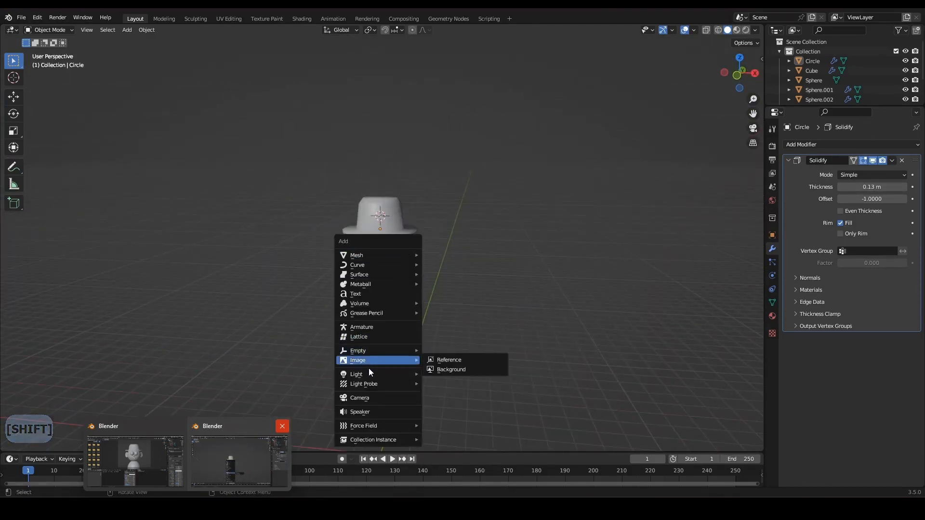
click(365, 400)
Move the camera out in front of the character's face, about -6.3 m along Y.
scroll(430, 280, down, 5)
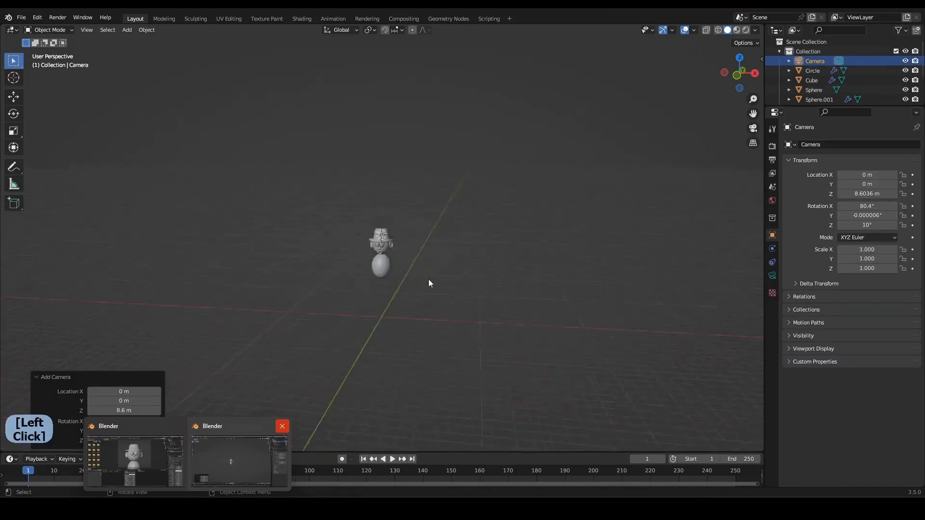
middle_drag(428, 279, 352, 277)
scroll(399, 235, up, 4)
middle_drag(409, 240, 423, 227)
key(g)
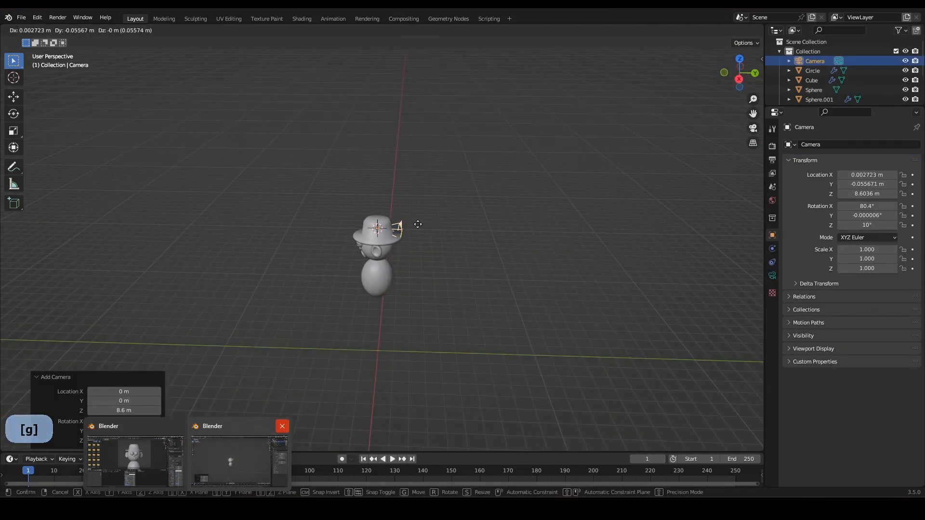
key(u)
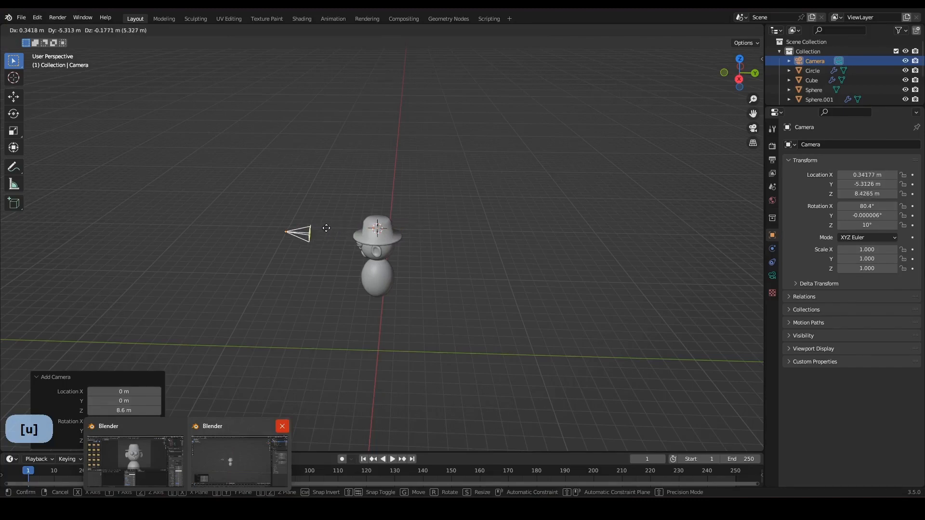
click(316, 232)
View the scene in right orthographic and clear the camera's rotation to 0° on all axes.
middle_drag(316, 233, 413, 213)
key(KP_3)
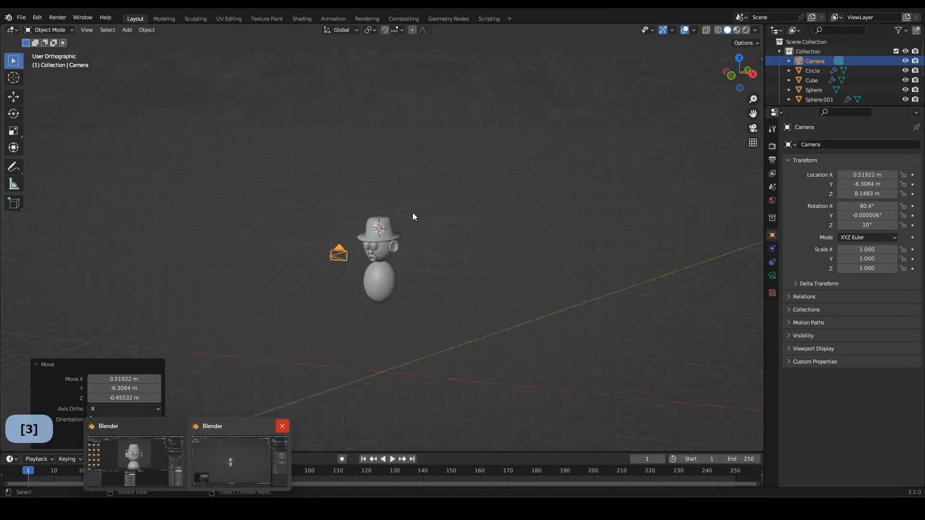
scroll(404, 211, up, 5)
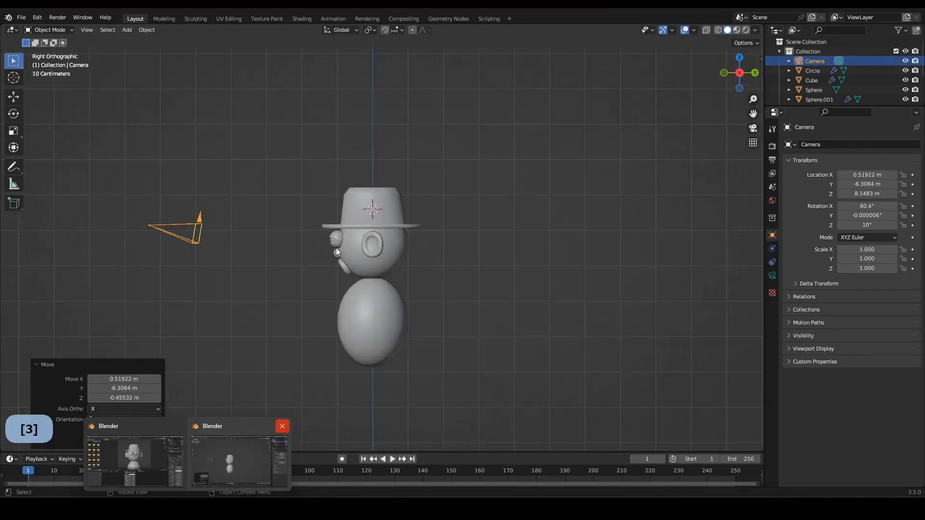
key(r)
right_click(311, 225)
key(alt)
key(alt+r)
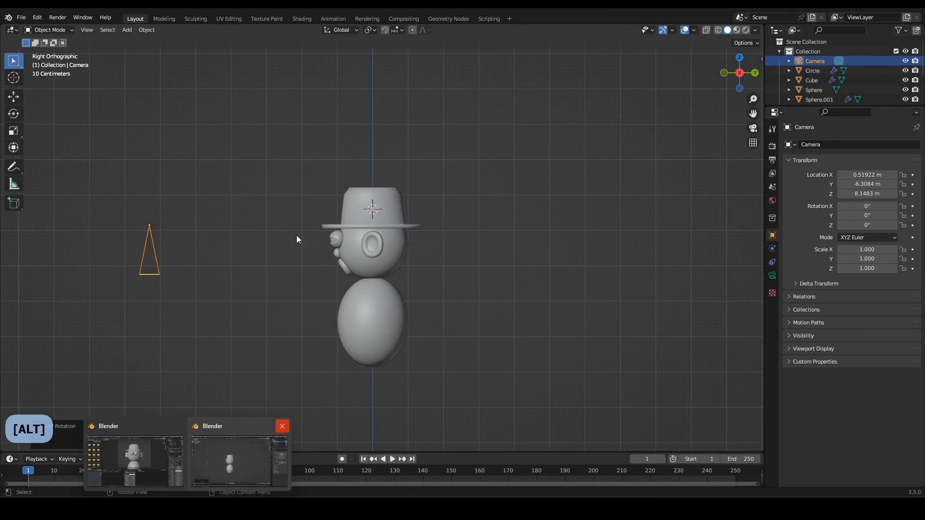
Rotate the camera by -90° in the side view so it faces the character, and look through it.
text(r)
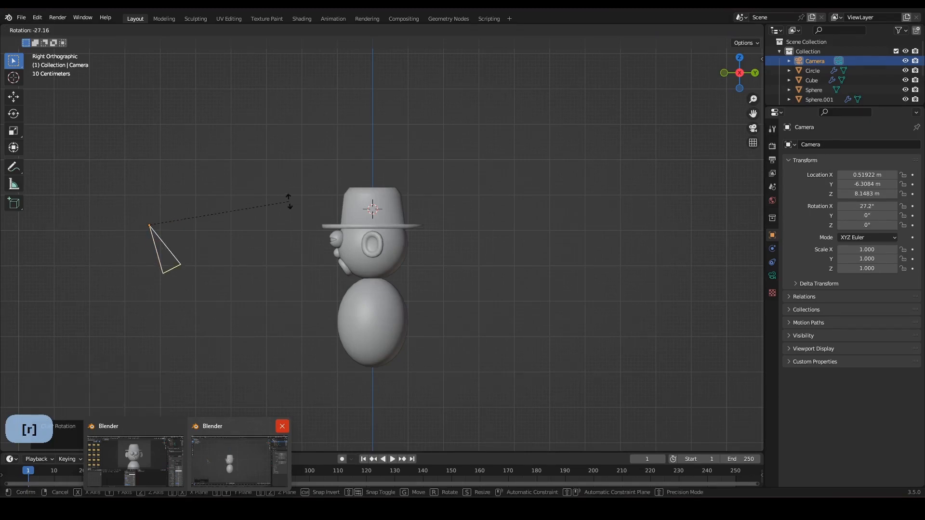
text(90)
key(minus)
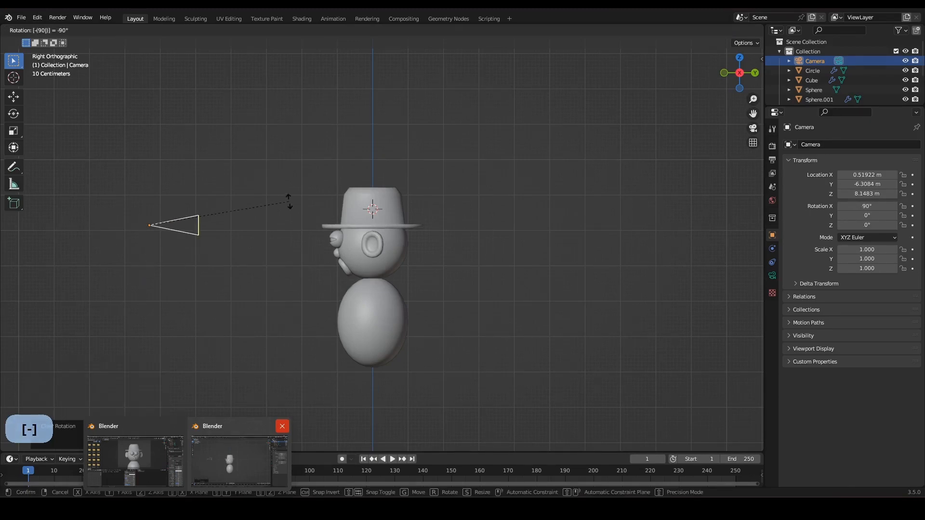
key(Return)
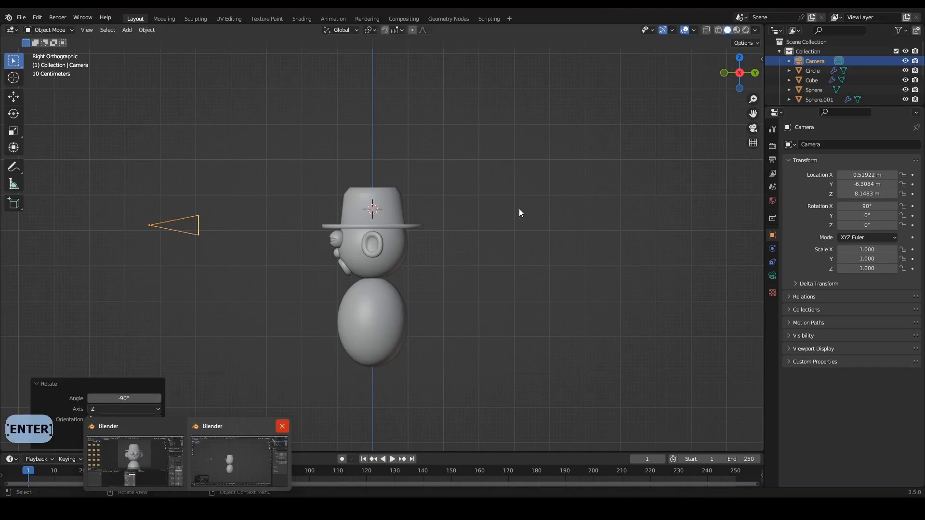
shift+middle_drag(358, 213, 405, 233)
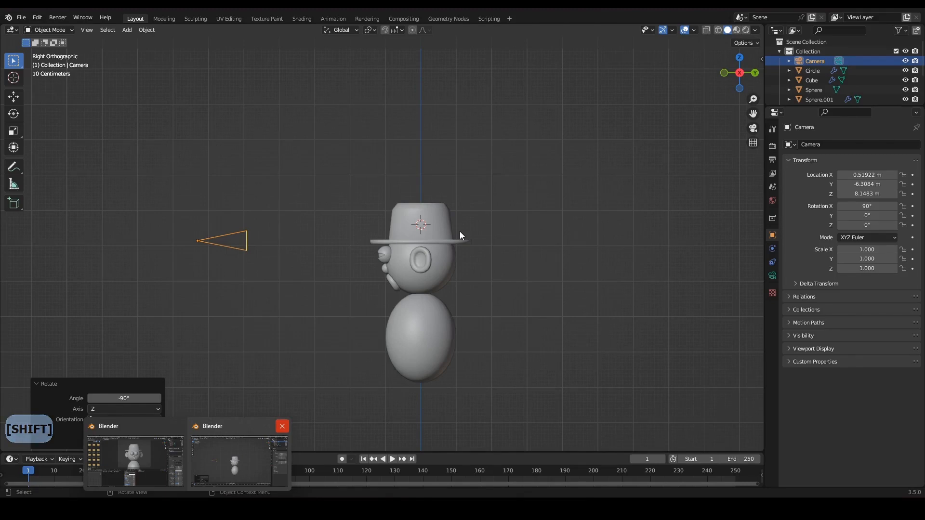
key(KP_0)
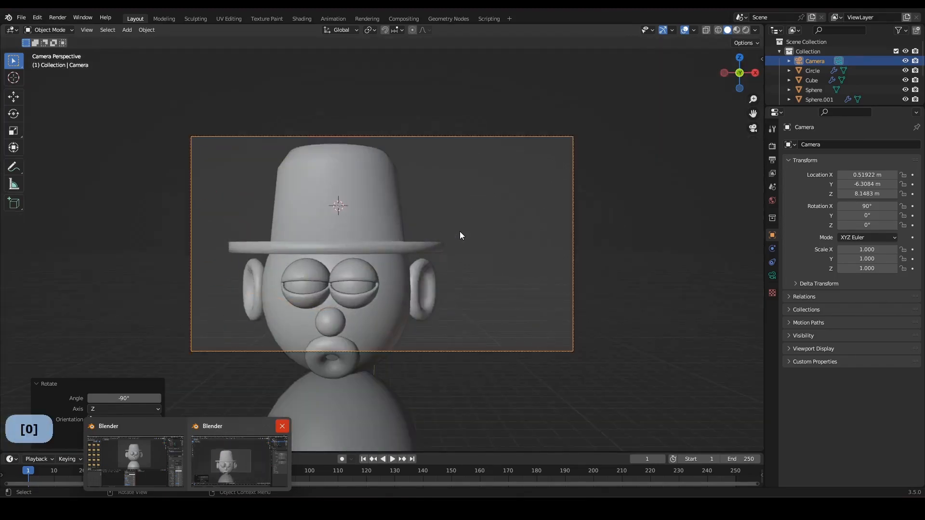
Set the camera's lens type to Orthographic and move the camera about -0.40 m and -0.48 m to centre the character in frame.
click(773, 275)
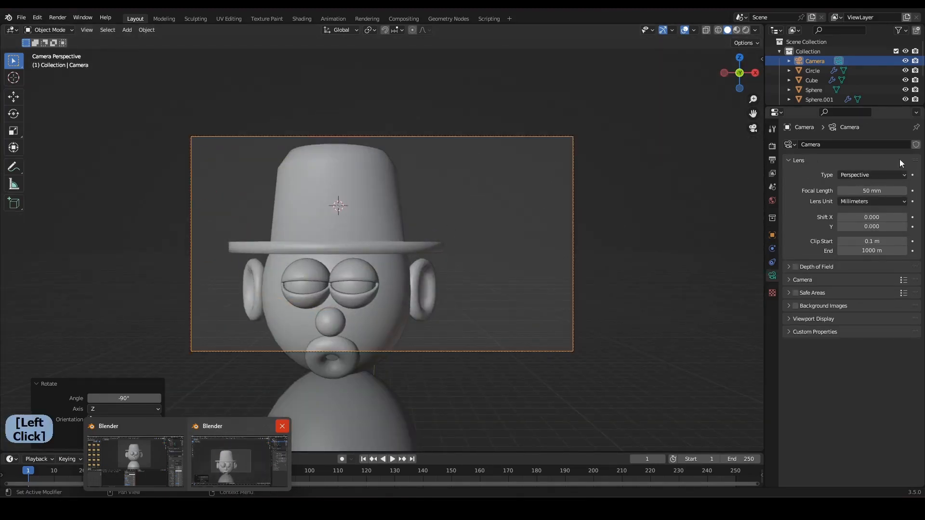
click(863, 176)
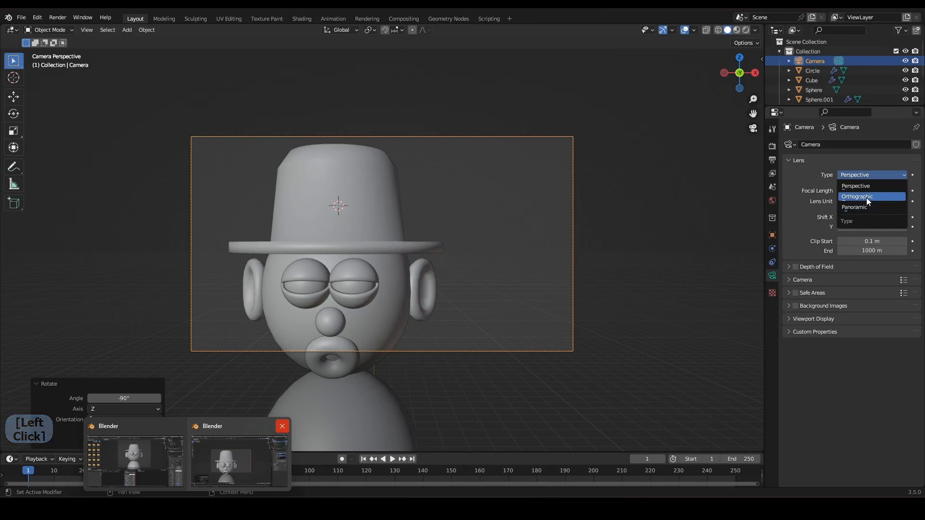
click(866, 198)
key(g)
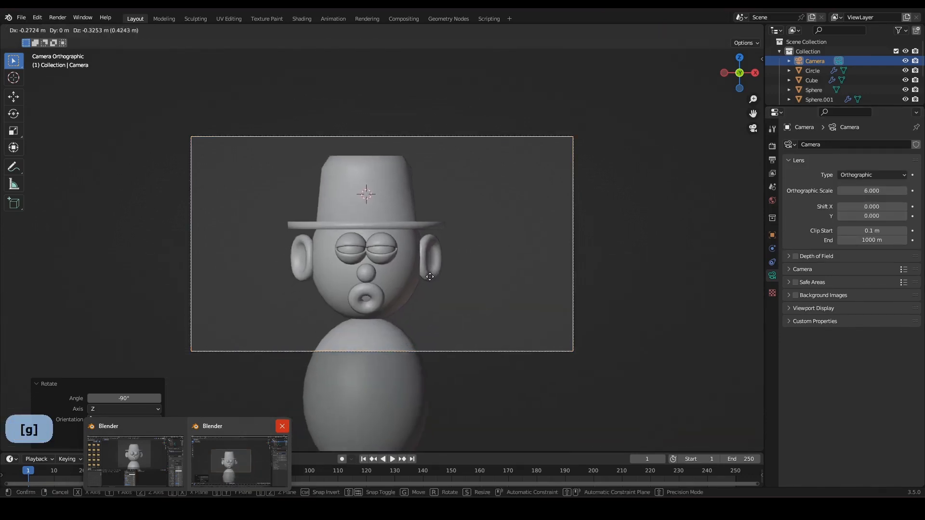
click(424, 288)
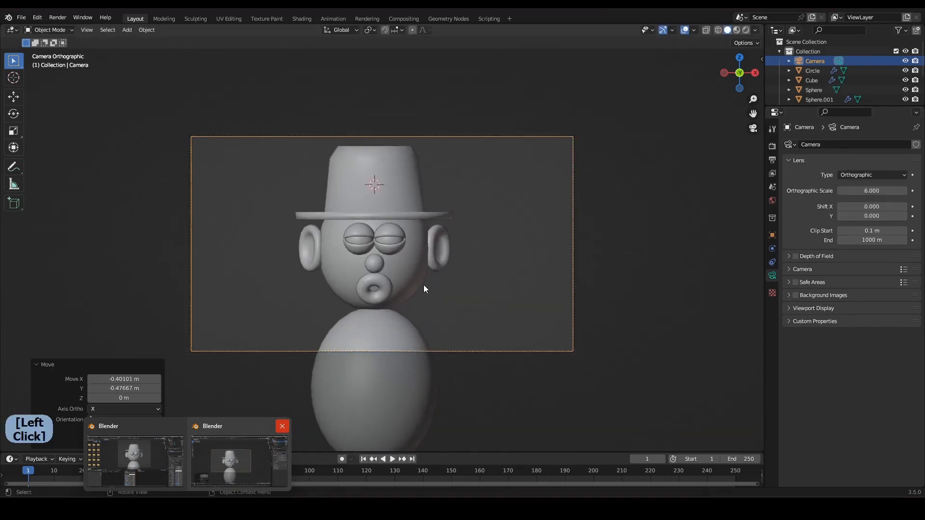
Set the output's horizontal resolution to 1253 px and the camera's orthographic scale to 4.400.
click(772, 160)
drag(886, 154, 781, 154)
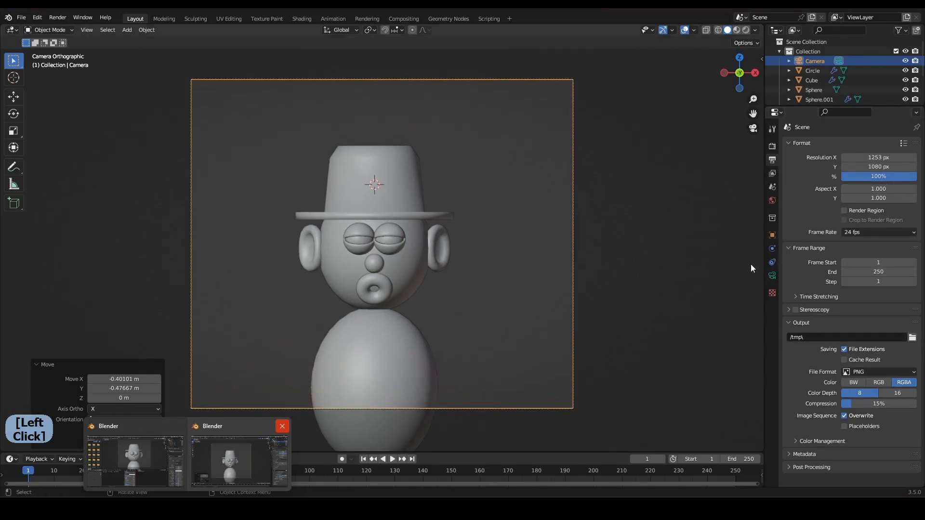
click(772, 278)
drag(873, 190, 849, 190)
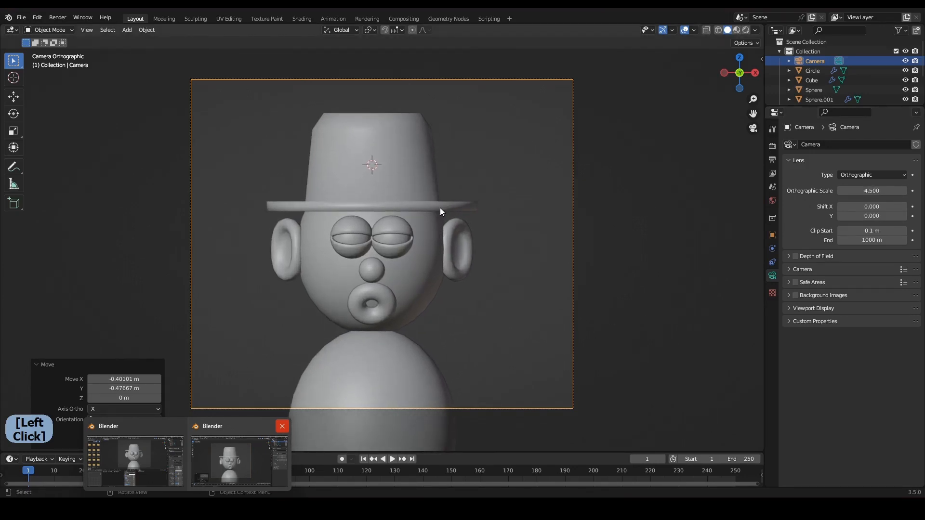
drag(866, 189, 859, 189)
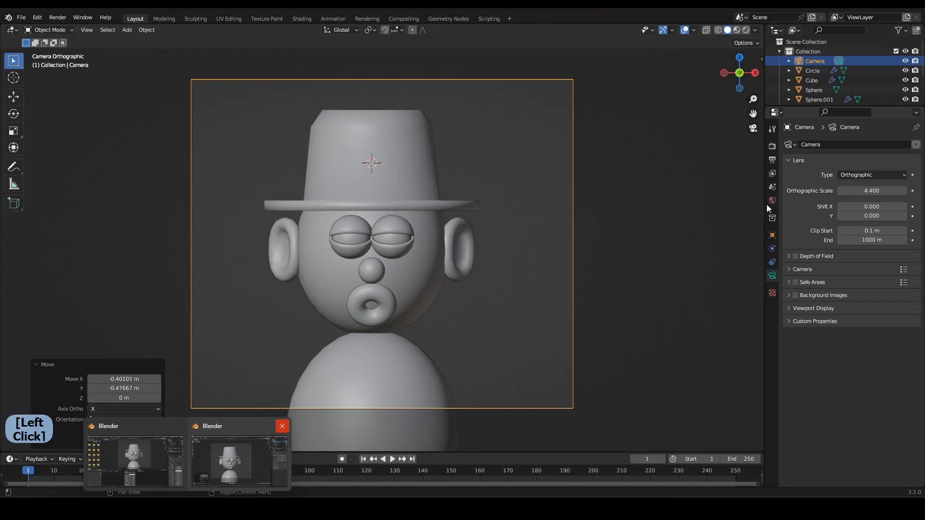
Add an area light to the scene near the character's face.
middle_drag(409, 255, 383, 261)
scroll(383, 262, up, 4)
middle_drag(322, 240, 341, 235)
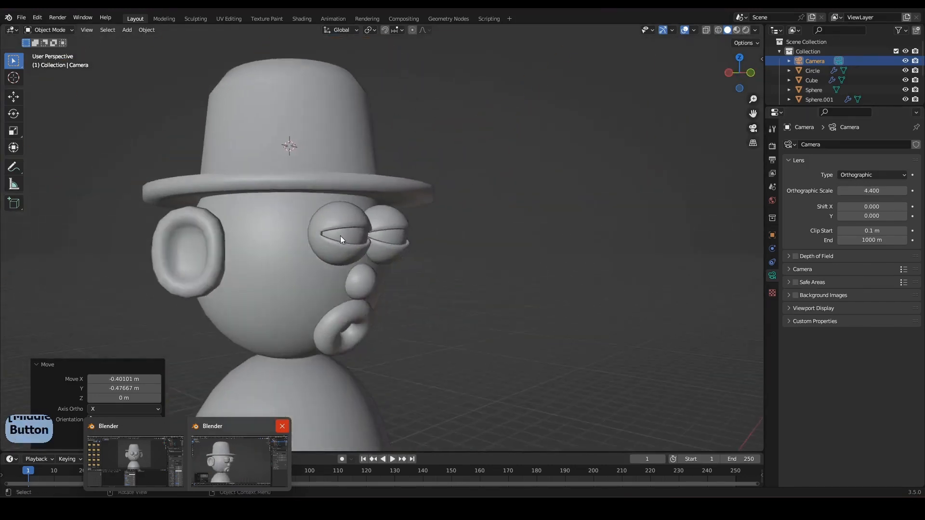
key(shift+a)
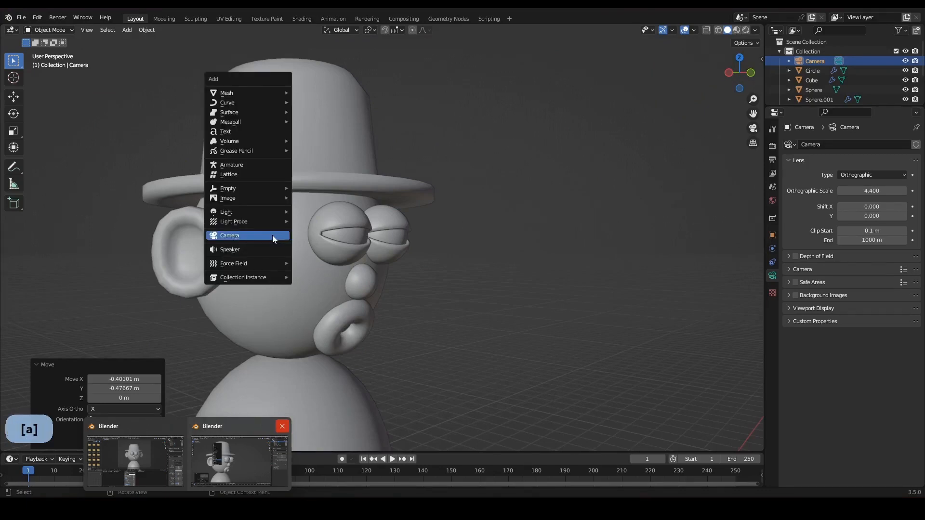
mouse_move(250, 208)
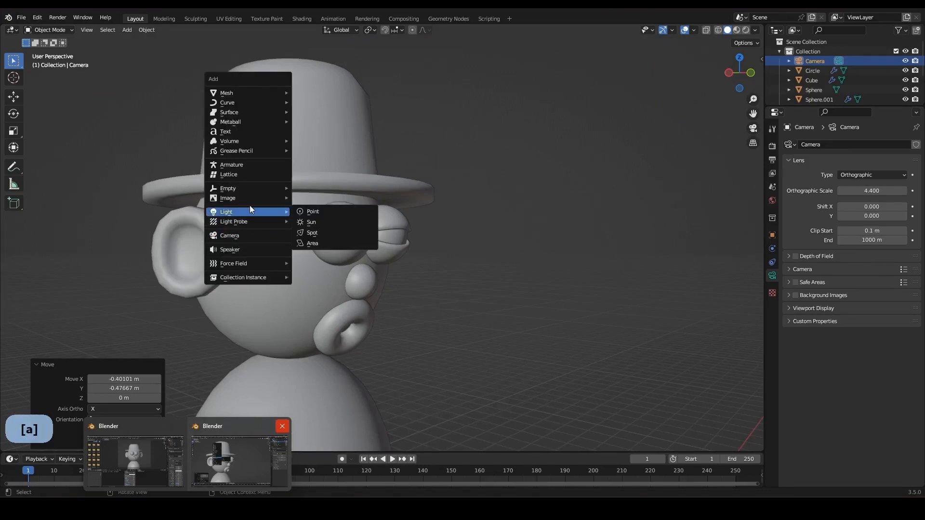
click(320, 243)
middle_drag(359, 244, 386, 243)
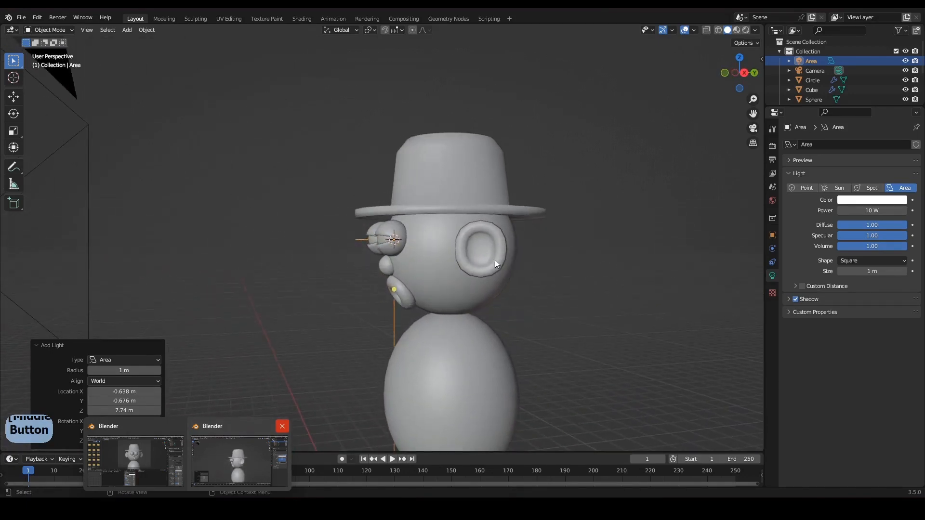
Rotate the area light towards the character, undo hiding it, and move it up in front of the face.
key(r)
click(418, 190)
key(h)
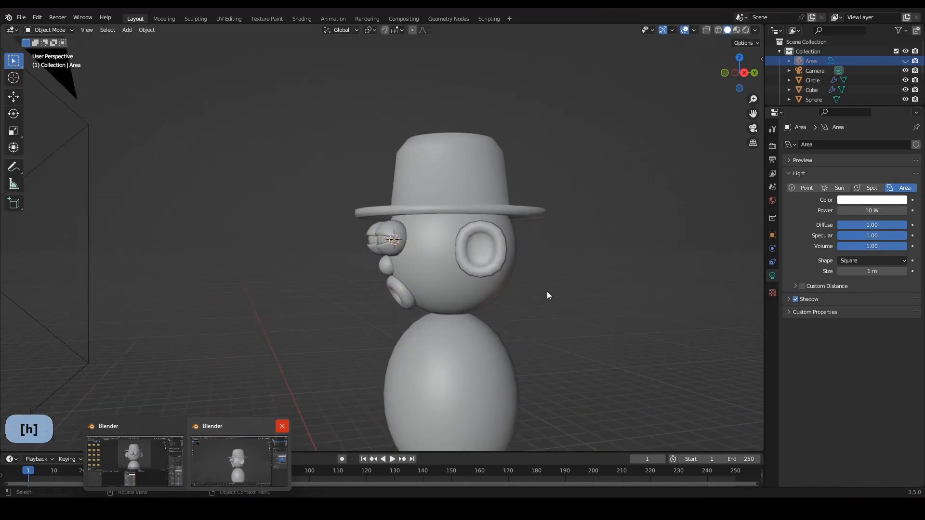
key(ctrl+z)
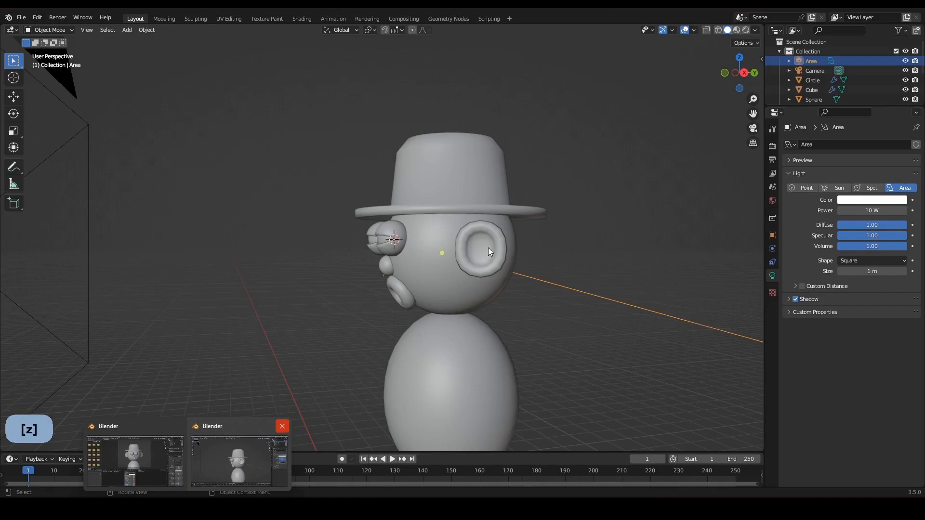
key(g)
click(269, 169)
middle_drag(268, 169, 441, 285)
Fine-tune the area light's angle and position beside the hat so it shines down on the face, and check it through the camera.
key(r)
click(438, 270)
key(g)
click(391, 282)
key(r)
click(448, 289)
key(KP_0)
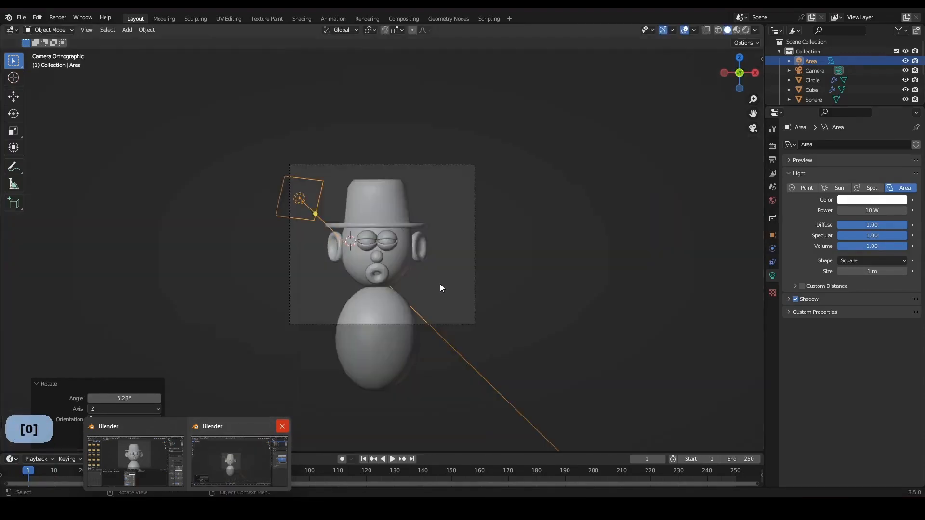
Show the scene in rendered shading and set the render engine to Cycles.
click(745, 32)
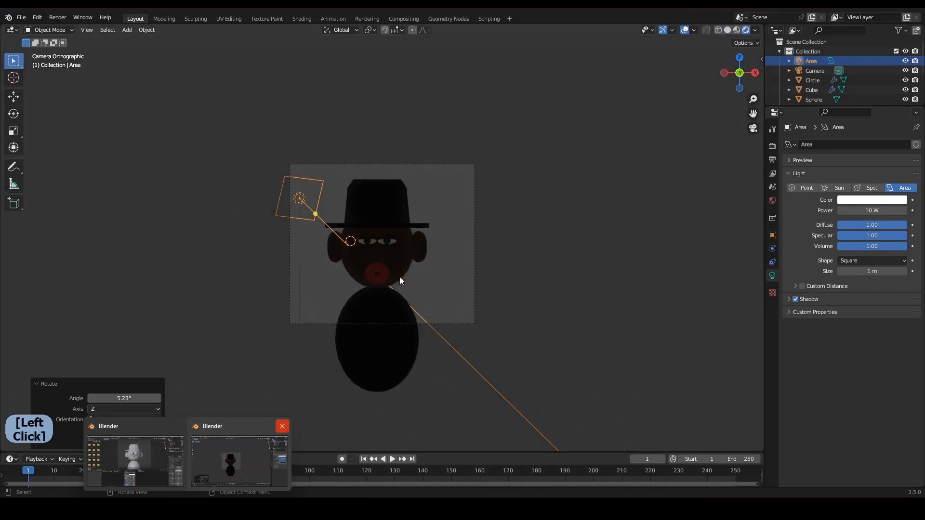
scroll(409, 284, up, 3)
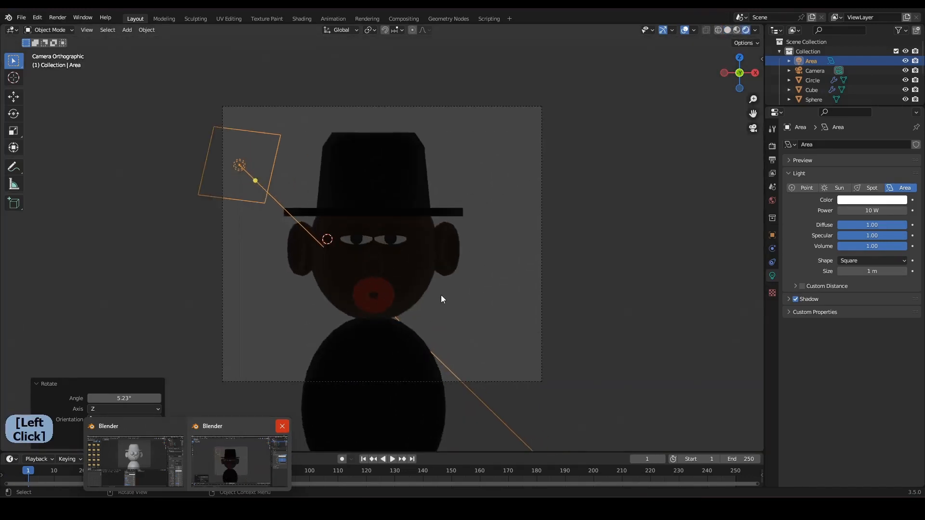
click(772, 145)
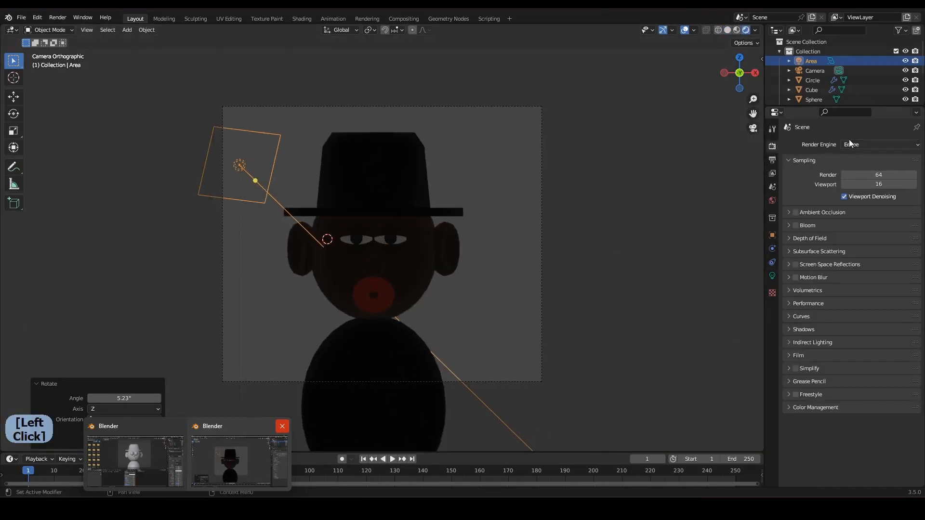
click(861, 143)
click(866, 177)
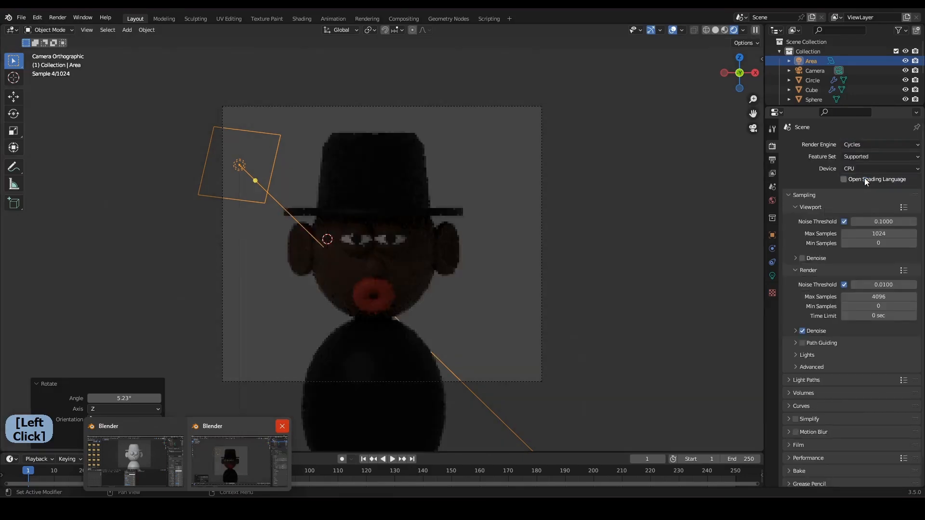
Darken the world background colour to a value of about 0.008 and set the Cycles device to GPU Compute.
click(773, 200)
click(891, 205)
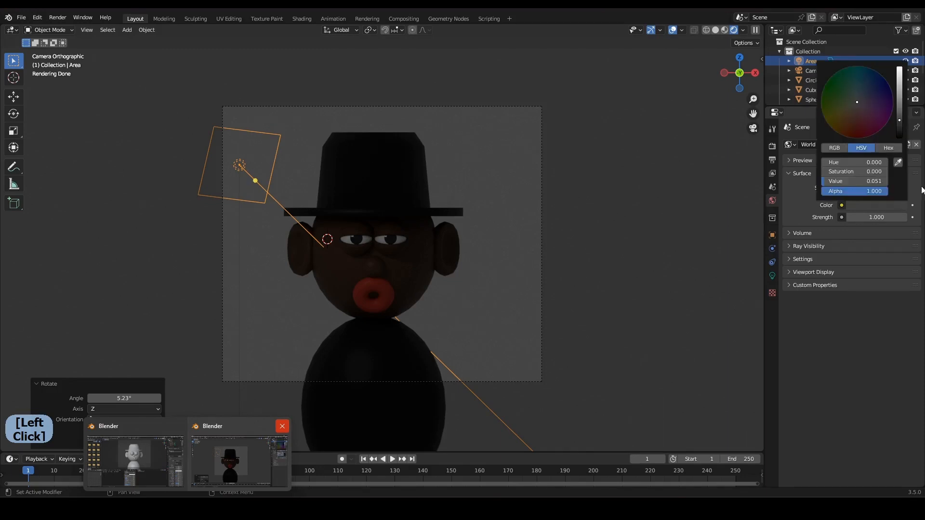
drag(902, 135, 903, 136)
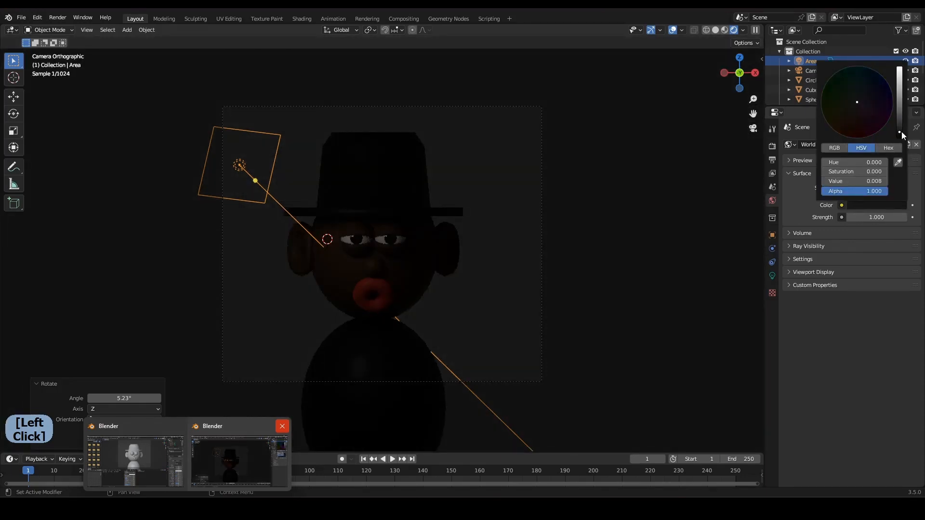
click(771, 147)
click(863, 169)
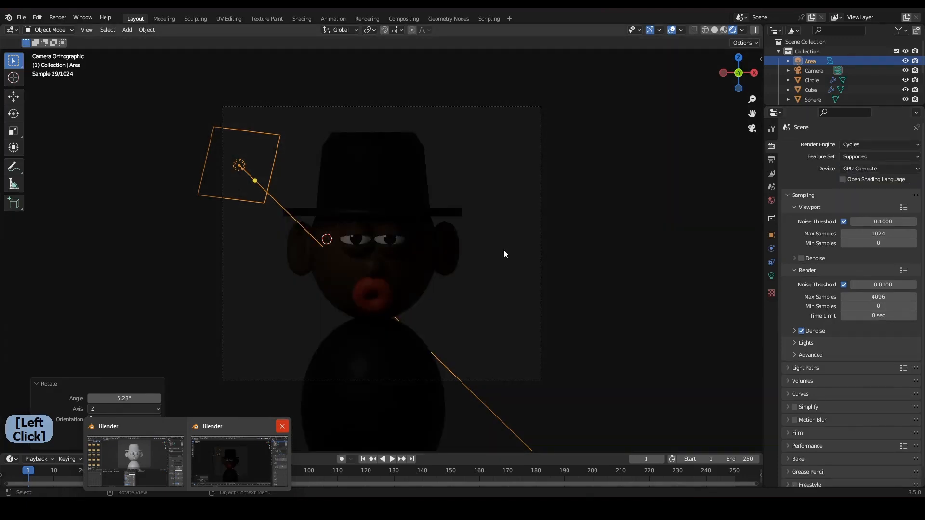
Scale the area light up by about 2.11 and set its power to 100 W.
scroll(336, 226, up, 1)
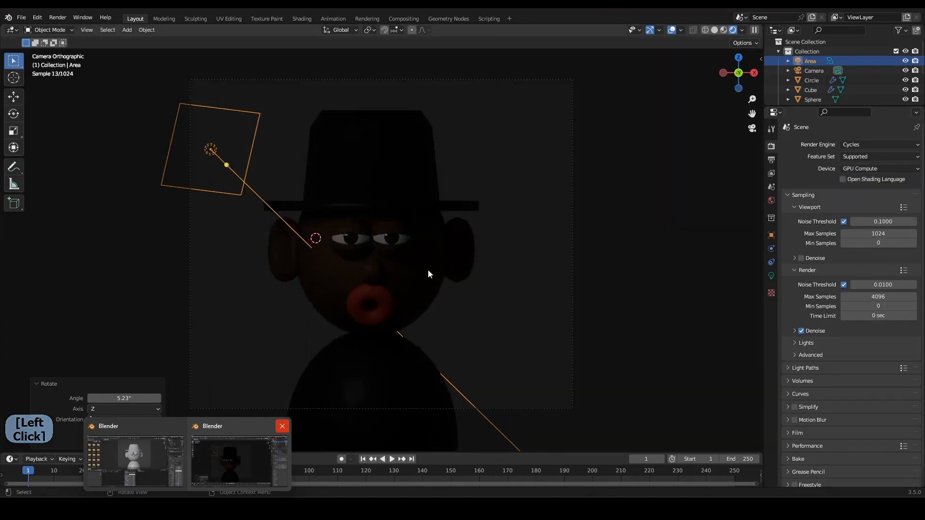
key(s)
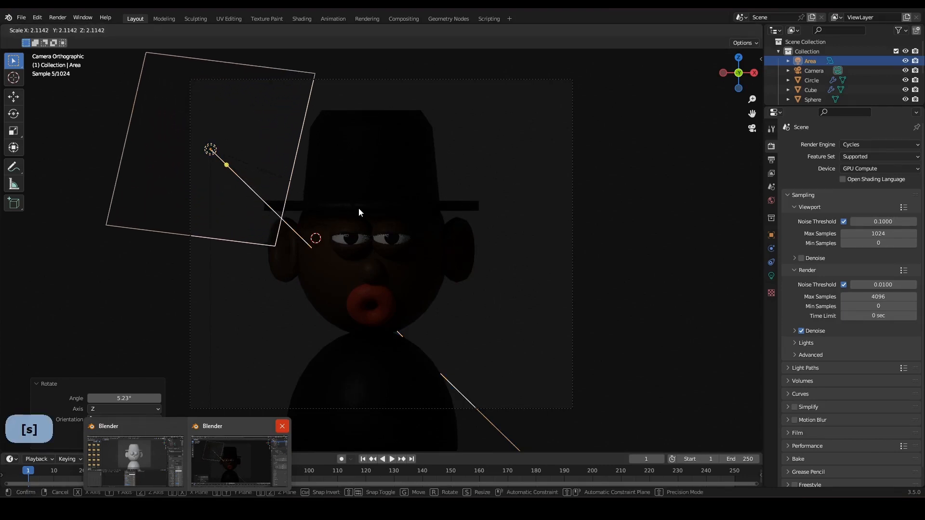
click(358, 207)
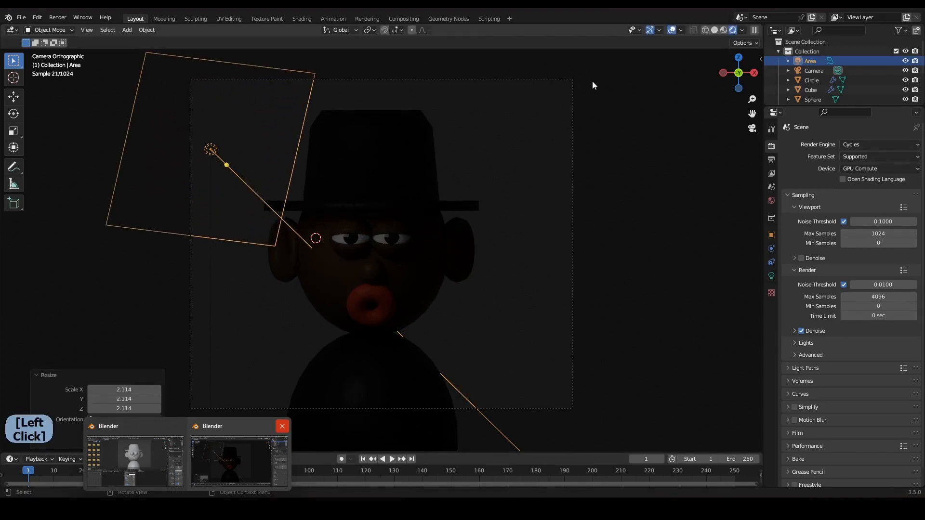
click(771, 276)
double_click(865, 211)
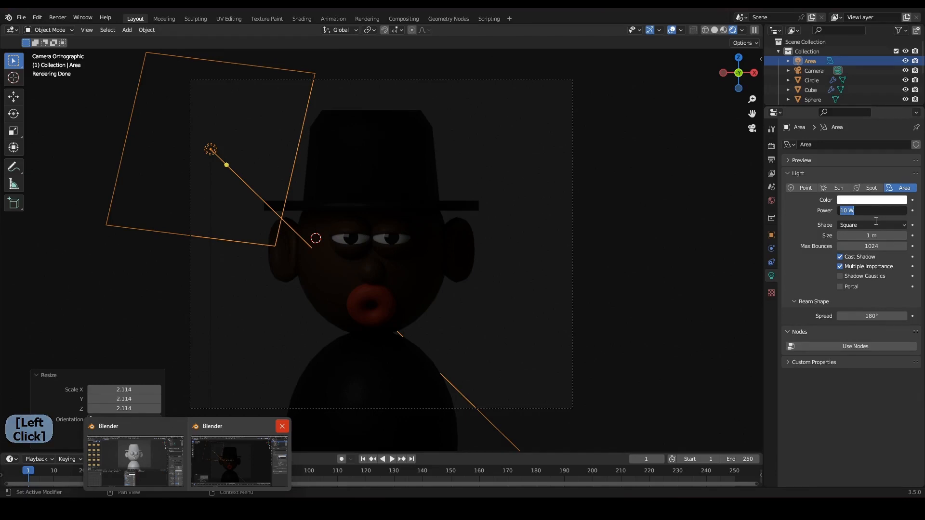
text(1)
key(Return)
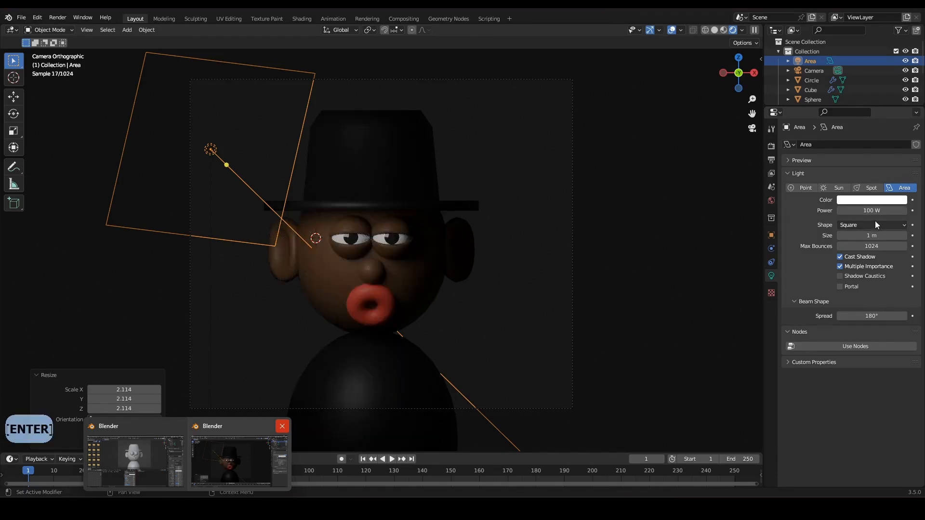
Move the area light about 0.08 m along X and 0.14 m along Z, and enlarge it by a factor of about 1.64.
key(g)
click(305, 221)
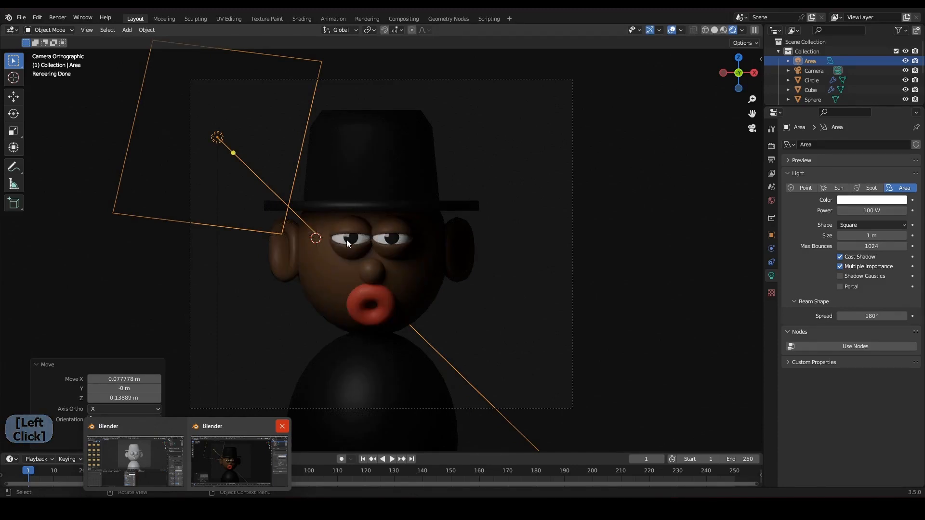
key(r)
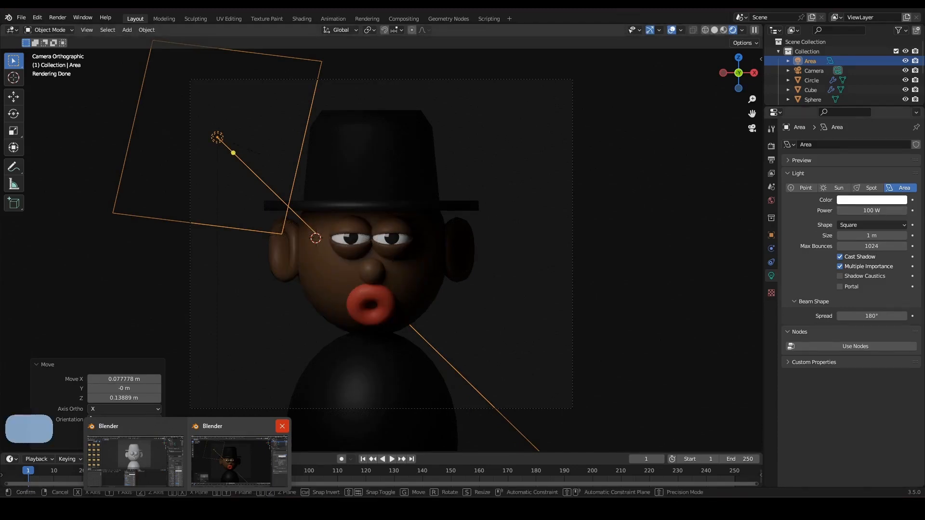
click(543, 241)
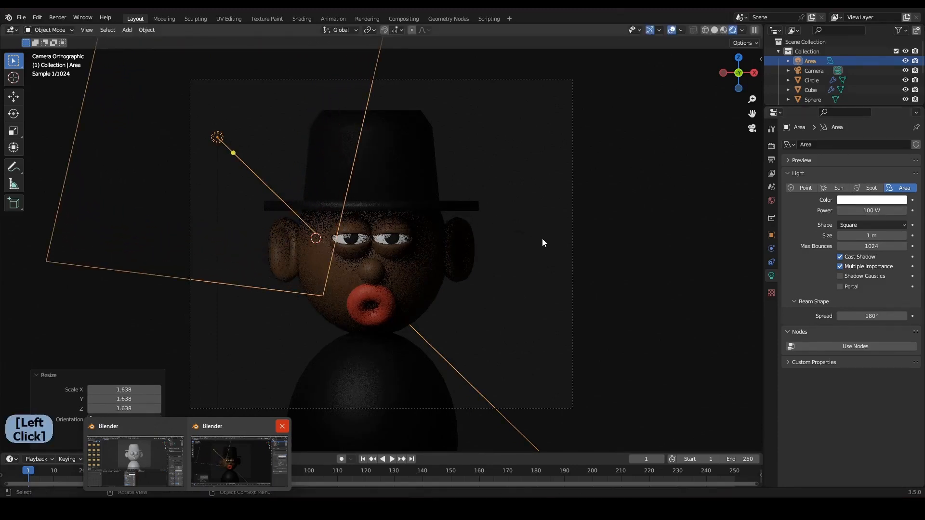
Set the area light's power to 150 W.
click(887, 209)
text(150)
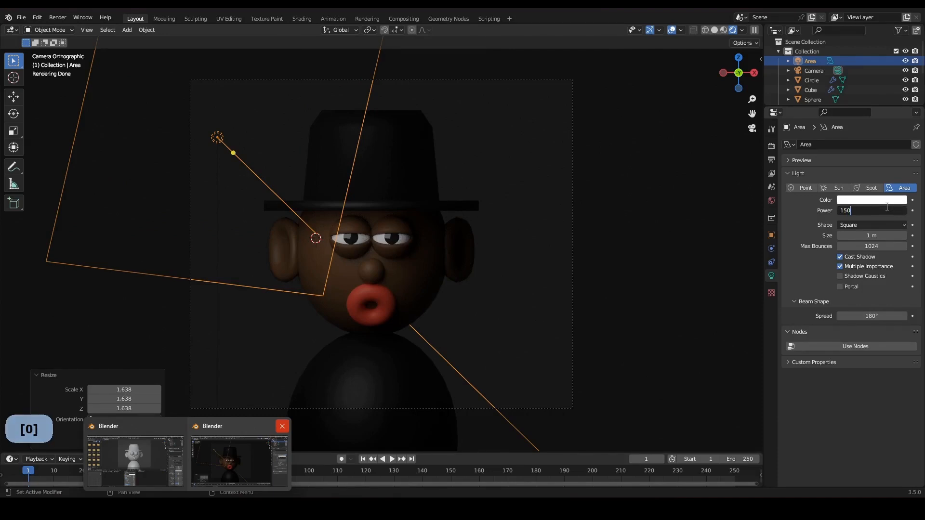
key(Return)
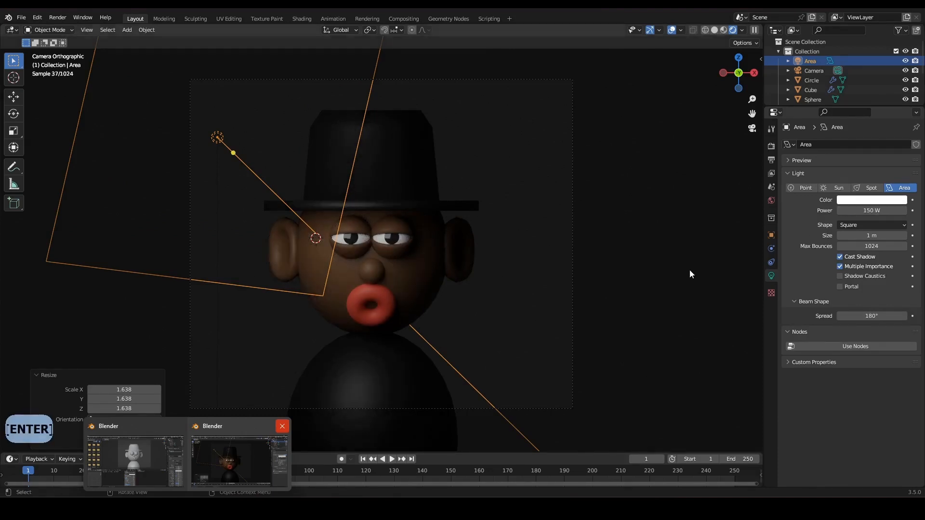
Add a point light beside the character's ear and move it about 1.07 m along X, -0.32 m along Y and 0.10 m along Z.
key(z)
scroll(480, 267, up, 2)
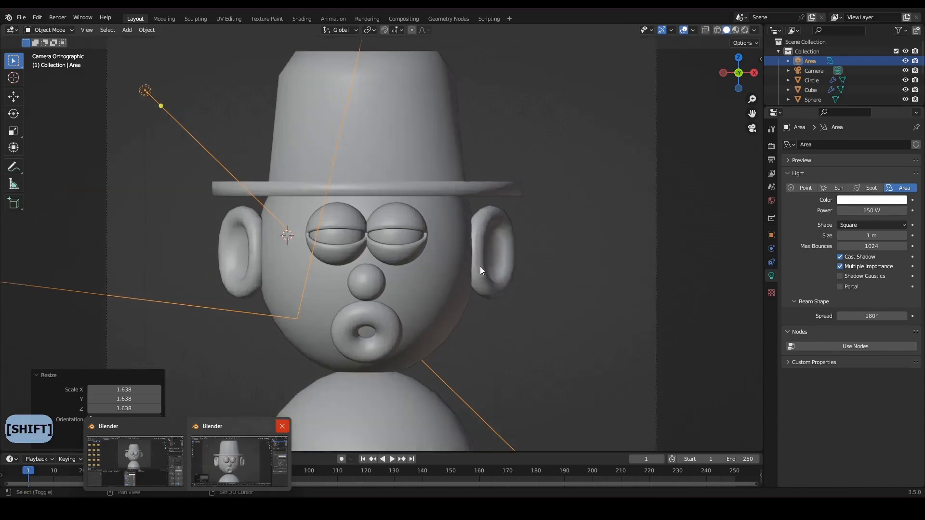
shift+middle_drag(480, 267, 390, 274)
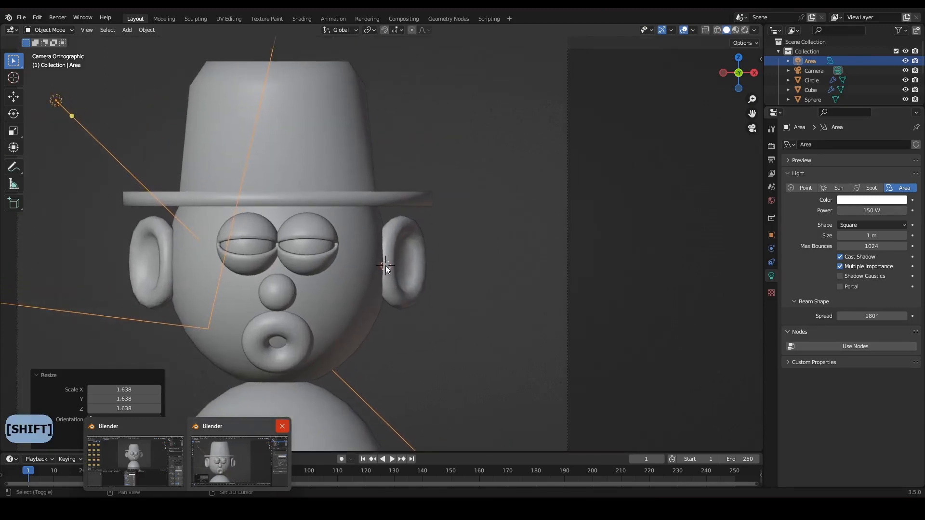
key(shift+a)
click(417, 266)
mouse_move(417, 266)
middle_down()
mouse_move(447, 273)
mouse_move(411, 262)
middle_up()
key(g)
click(516, 252)
Move the point light about 0.21 m along X and -0.16 m along Y, then back about 0.14 m along X in camera view.
middle_drag(516, 252, 533, 286)
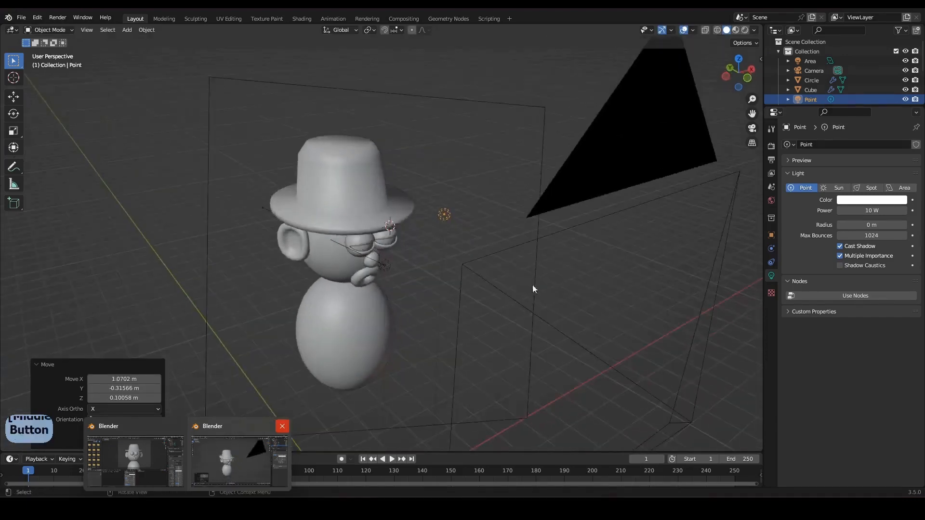
key(g)
click(547, 289)
key(KP_0)
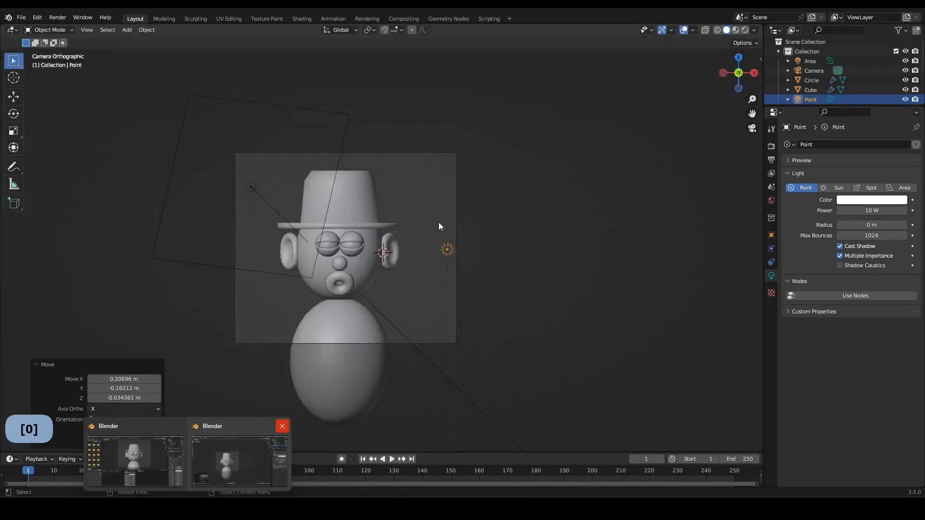
scroll(438, 227, up, 3)
key(g)
click(426, 253)
Show the scene in rendered shading and move the point light about 0.22 m along X and -0.19 m along Z.
key(z)
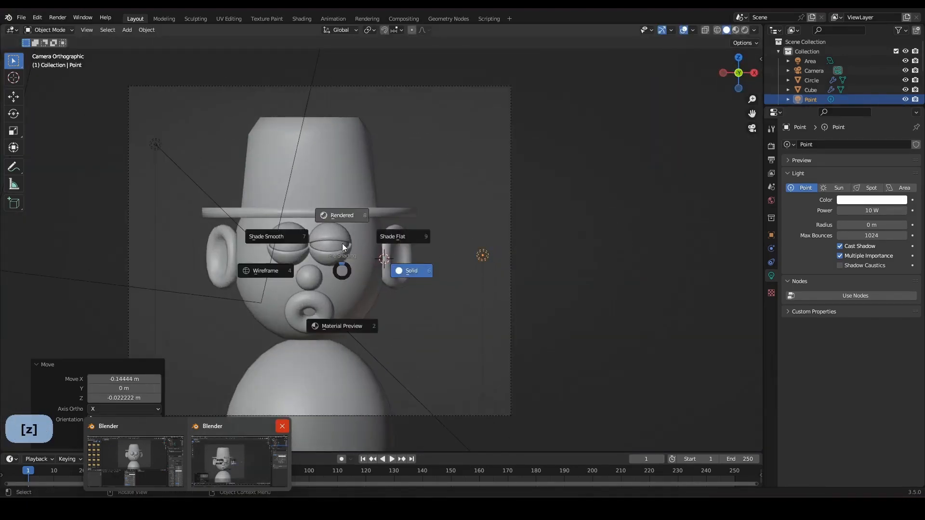
click(339, 221)
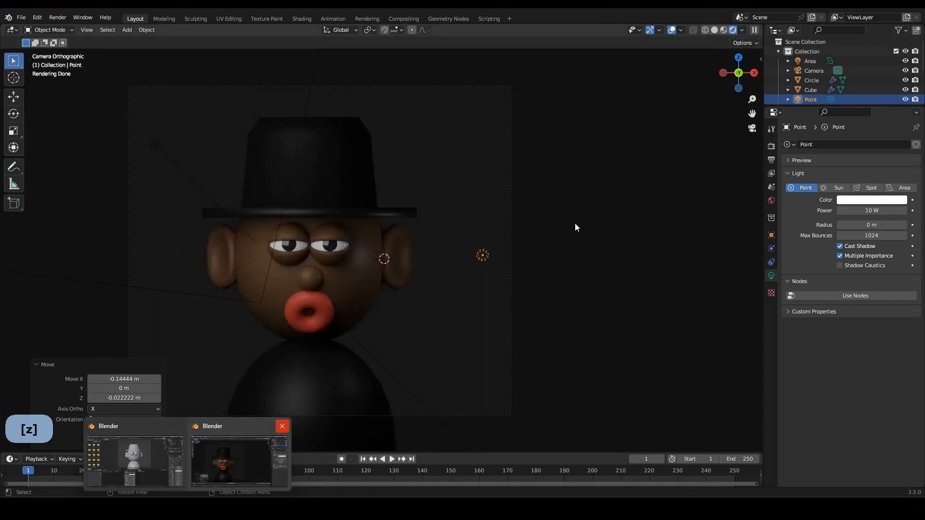
key(g)
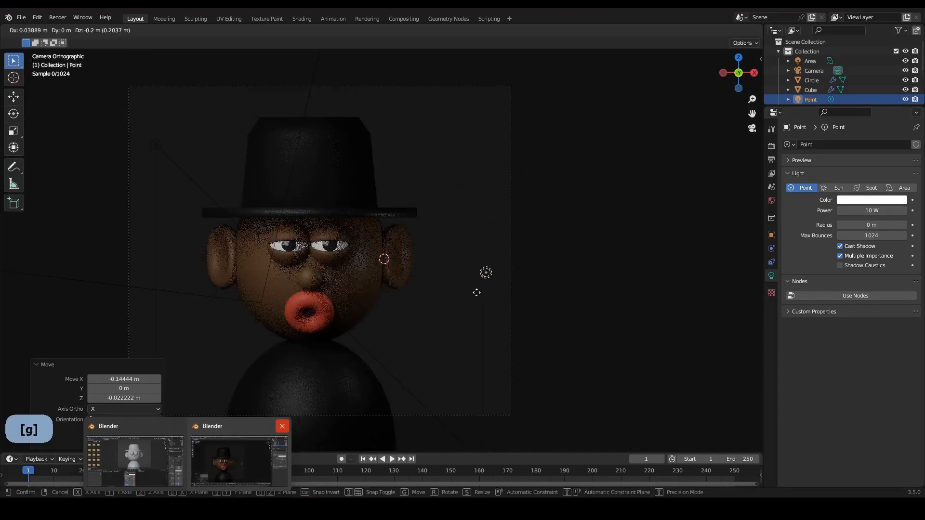
click(491, 291)
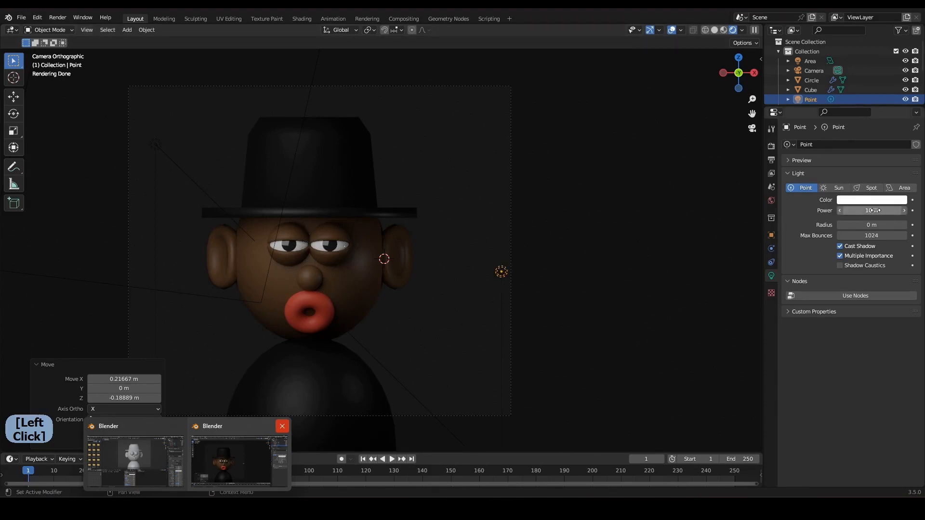
Raise the point light's power to 16.4 W and move it about 0.18 m along X and 0.34 m along Z.
mouse_move(876, 211)
mouse_down()
mouse_move(901, 210)
mouse_move(882, 211)
mouse_up()
key(g)
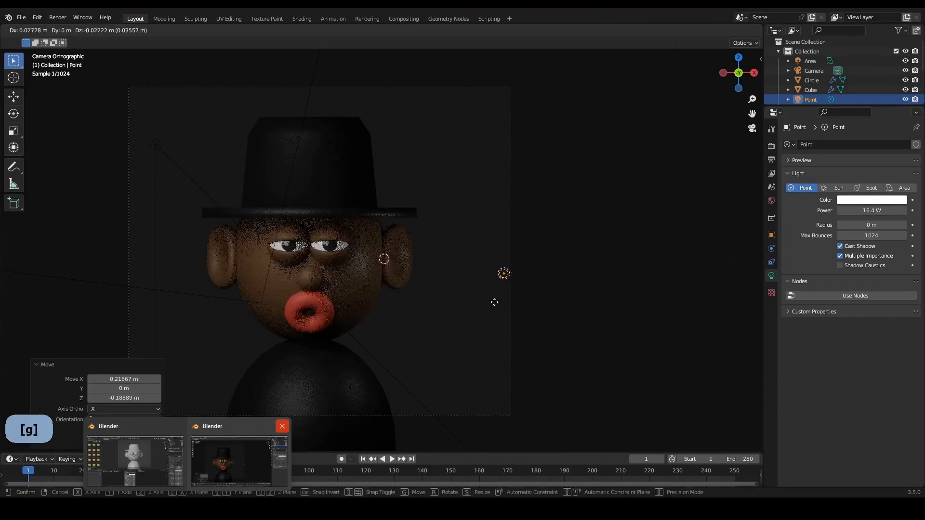
click(508, 270)
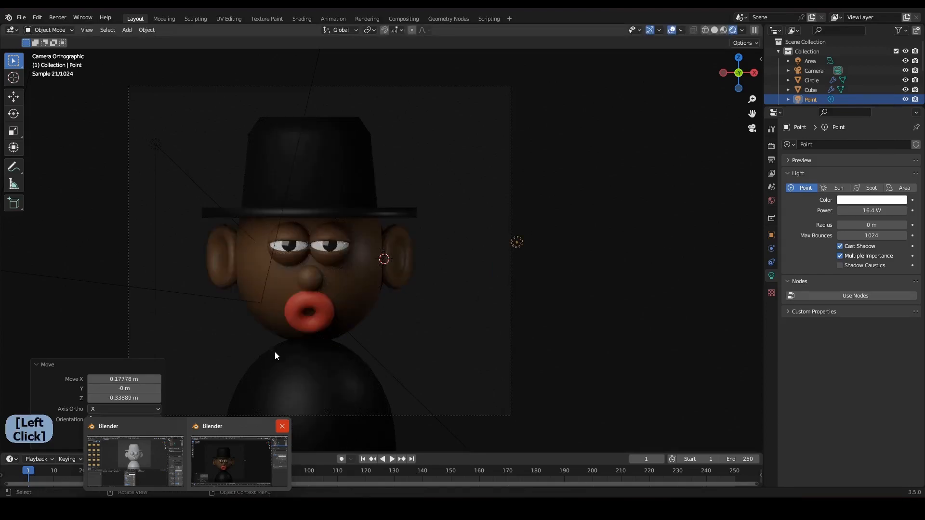
Place the 3D cursor on the back of the head and add a second area light there.
scroll(417, 302, down, 3)
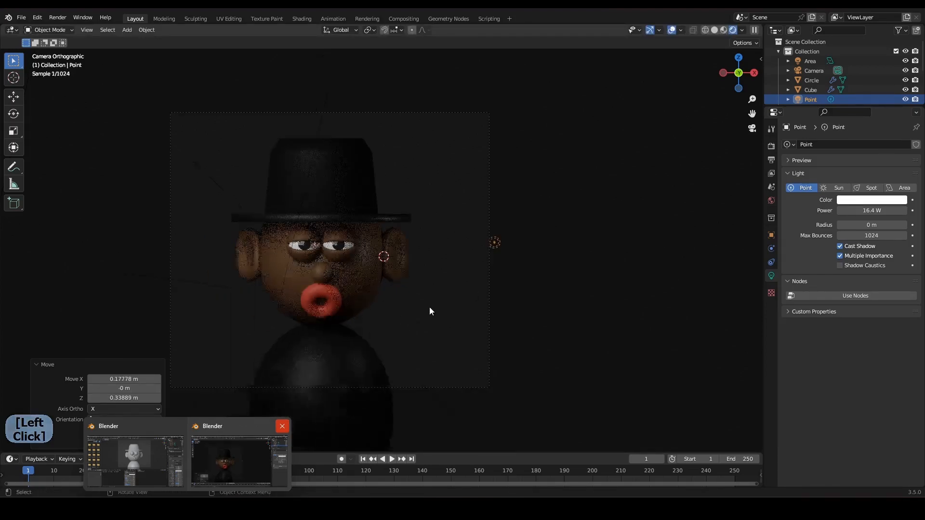
mouse_move(413, 305)
middle_down()
mouse_move(432, 303)
mouse_move(420, 312)
mouse_move(385, 297)
mouse_move(439, 267)
mouse_move(444, 275)
middle_up()
shift+right_click(438, 268)
key(shift+a)
mouse_move(441, 277)
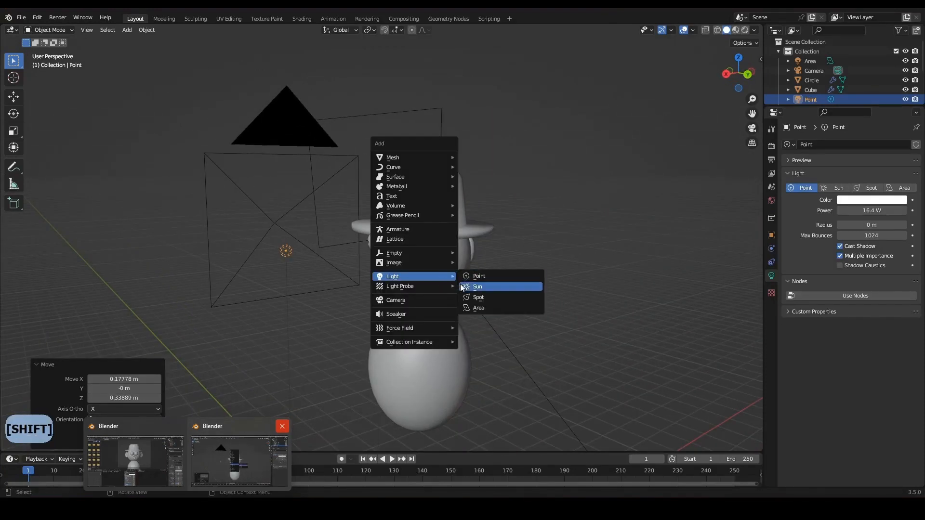
click(477, 309)
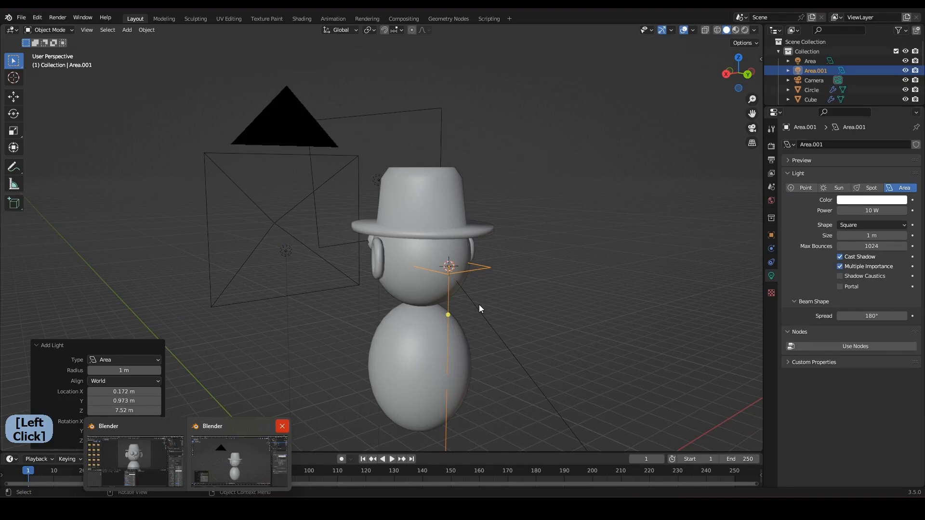
Rotate the new area light to face the back of the head and move it about 2.31 m along Y and 0.10 m along Z.
key(KP_3)
key(r)
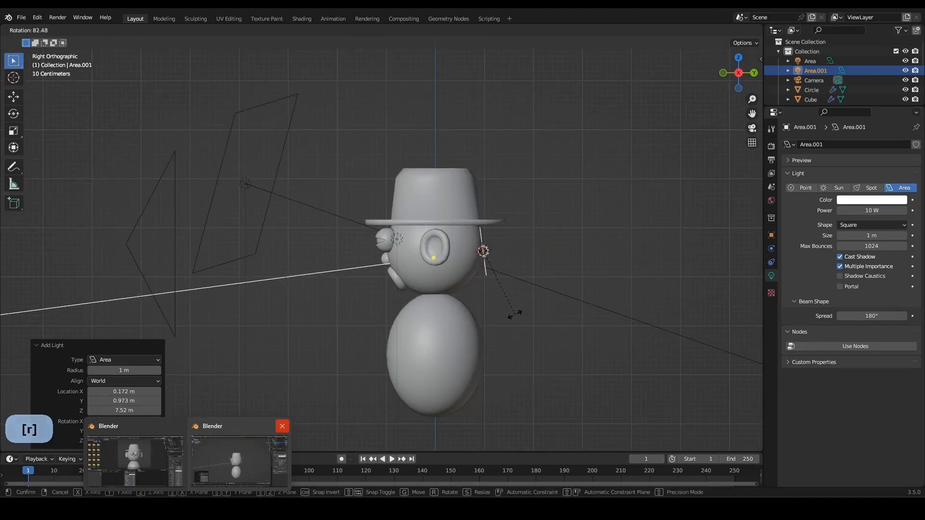
key(g)
right_click(545, 274)
key(r)
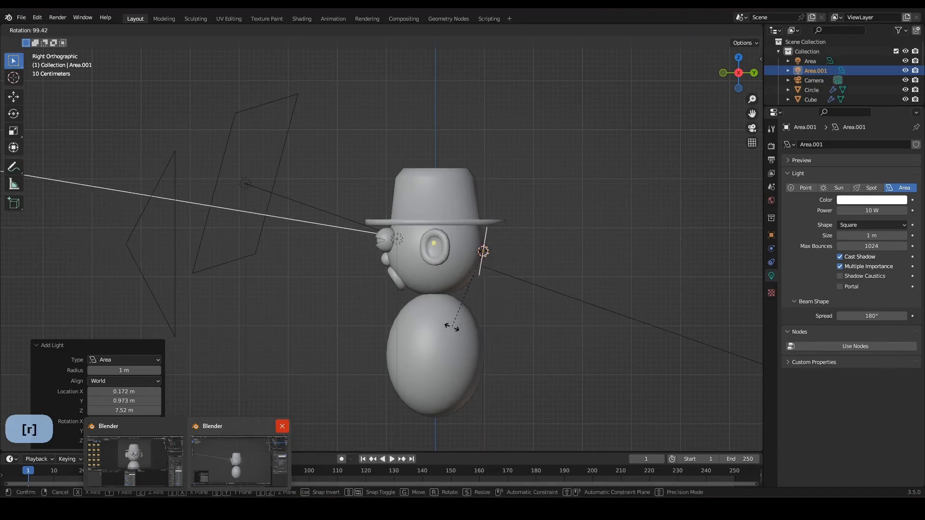
click(470, 322)
key(g)
click(583, 322)
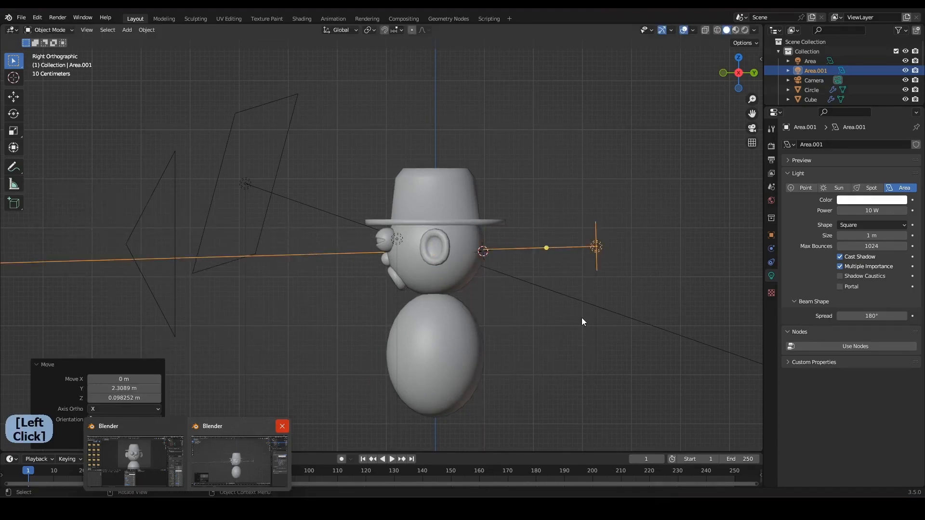
Move the rear area light about 1.48 m along X and 0.23 m along Z in front view.
key(1)
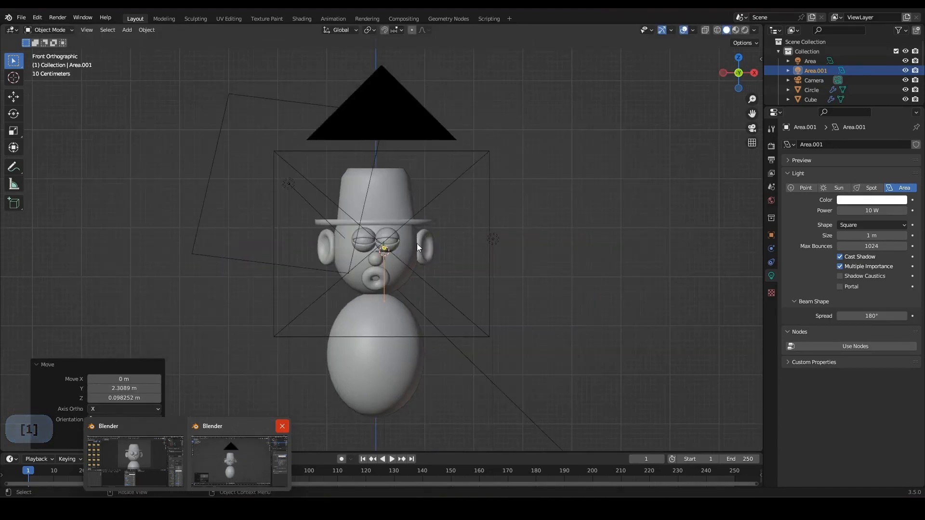
key(g)
click(492, 240)
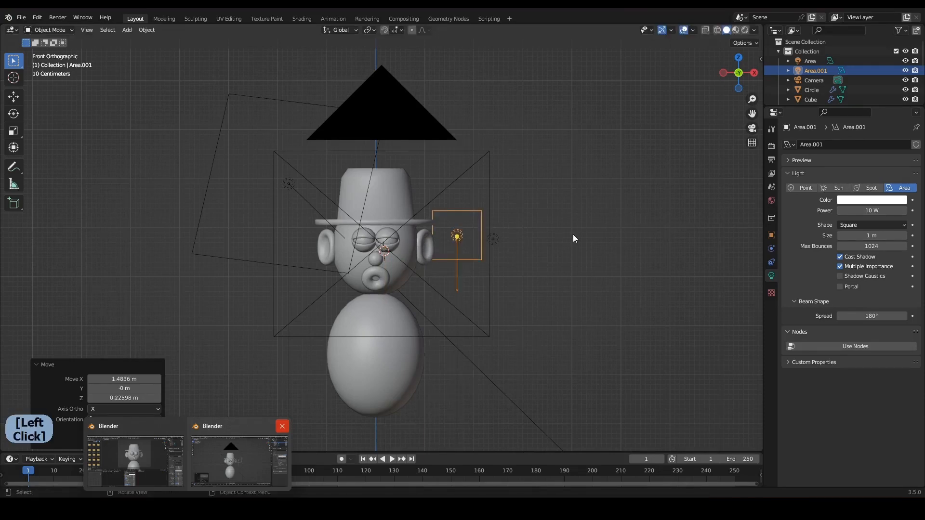
Rotate the rear area light about the global Z axis to aim it at the head, finishing with a turn of about -9.86°.
key(r)
key(z)
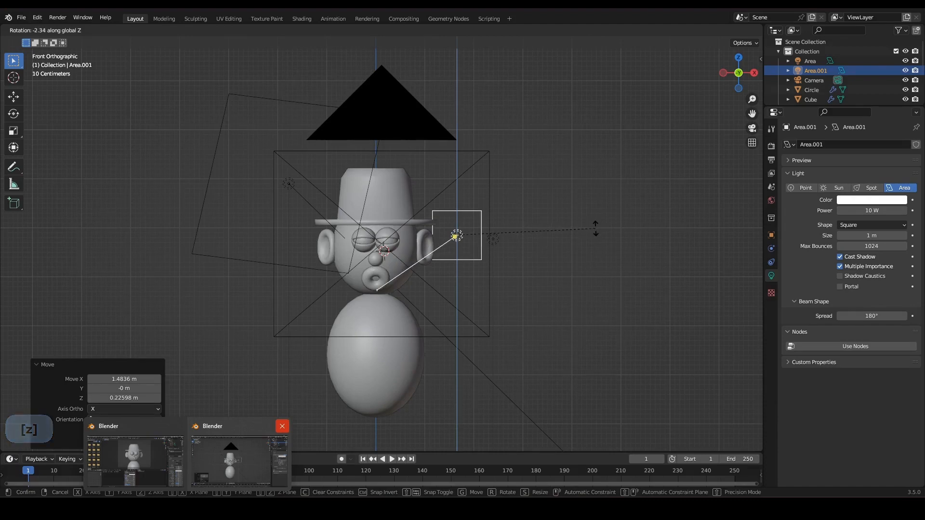
click(561, 242)
middle_drag(384, 283, 530, 270)
key(r)
key(z)
click(410, 241)
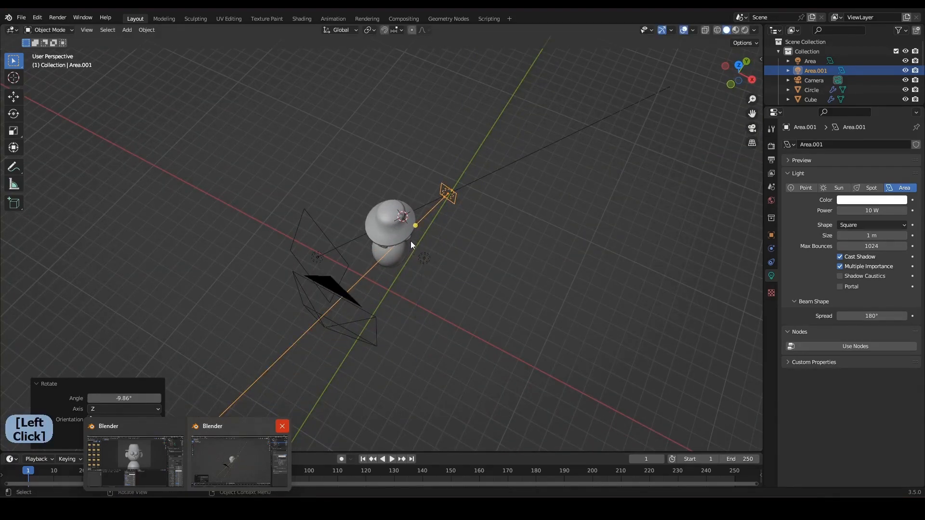
Show the camera view in rendered shading and set the rear area light's power to 50 W.
key(KP_0)
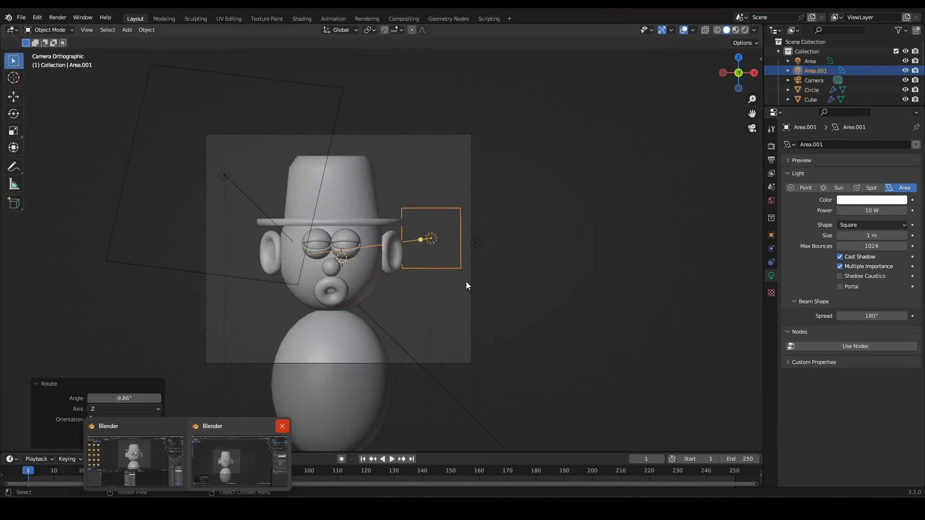
shift+middle_drag(504, 216, 507, 219)
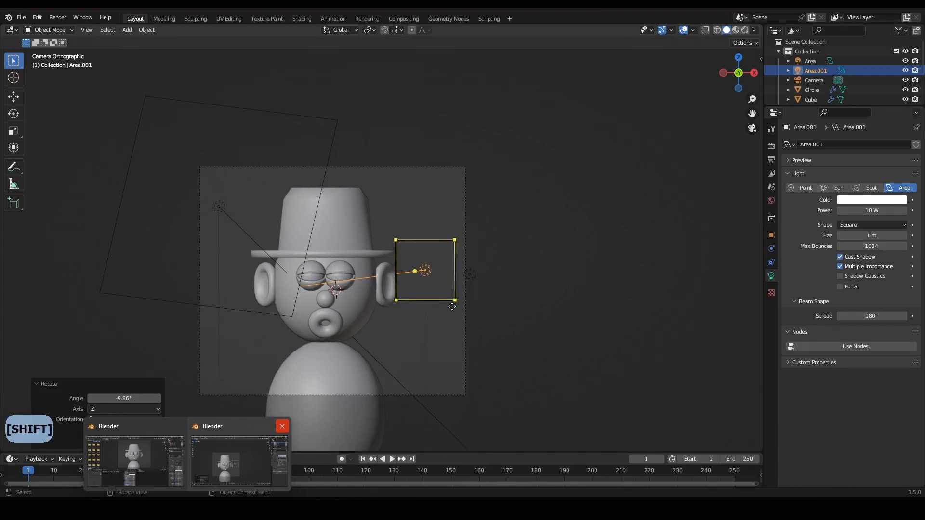
click(746, 30)
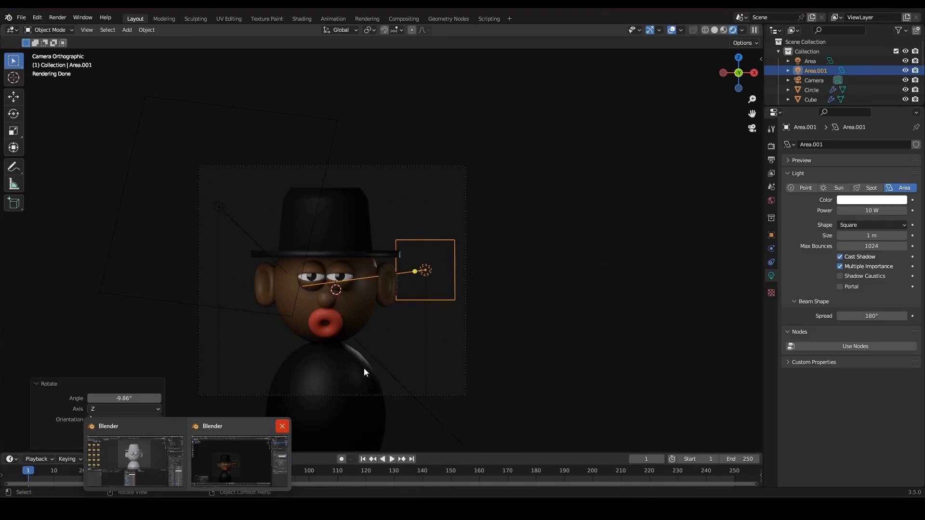
click(867, 209)
text(5)
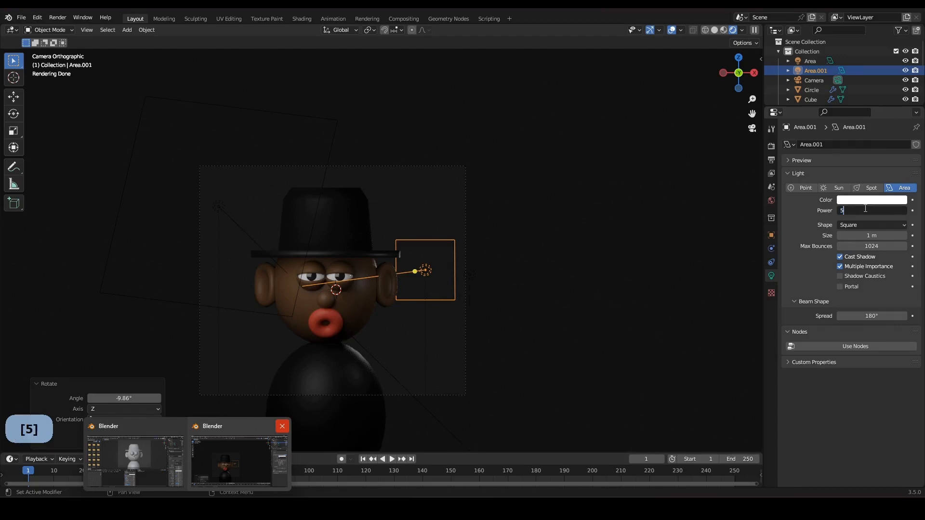
text(0)
key(Return)
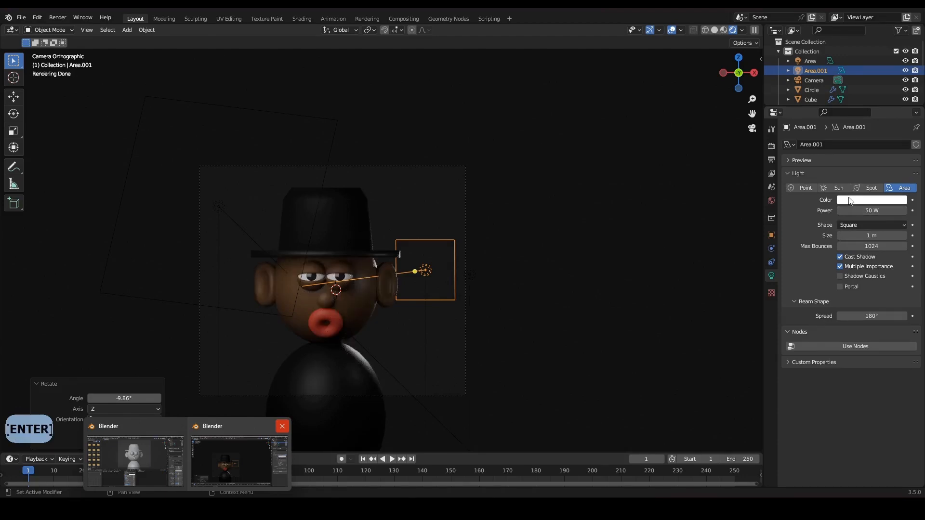
Tint the rear area light pale blue with hue 0.609 and saturation 0.650.
click(851, 200)
click(865, 96)
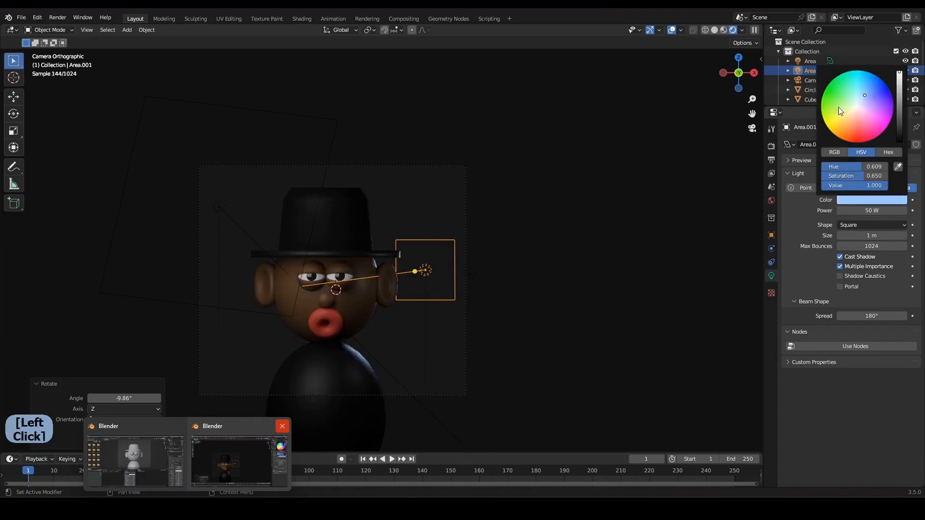
shift+middle_drag(491, 309, 504, 299)
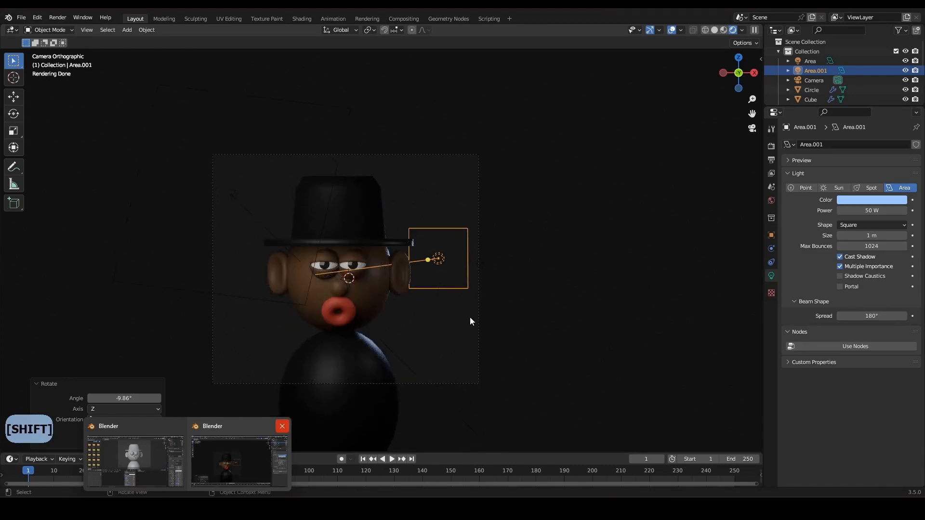
shift+middle_drag(401, 295, 437, 306)
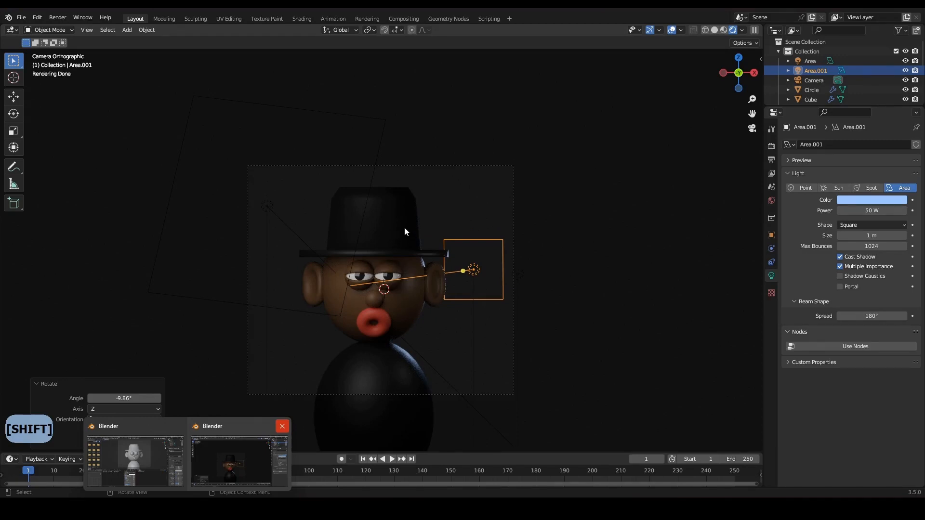
Lower the specular of the body's Dress material to 0.091 and view the character up close in rendered shading.
click(377, 391)
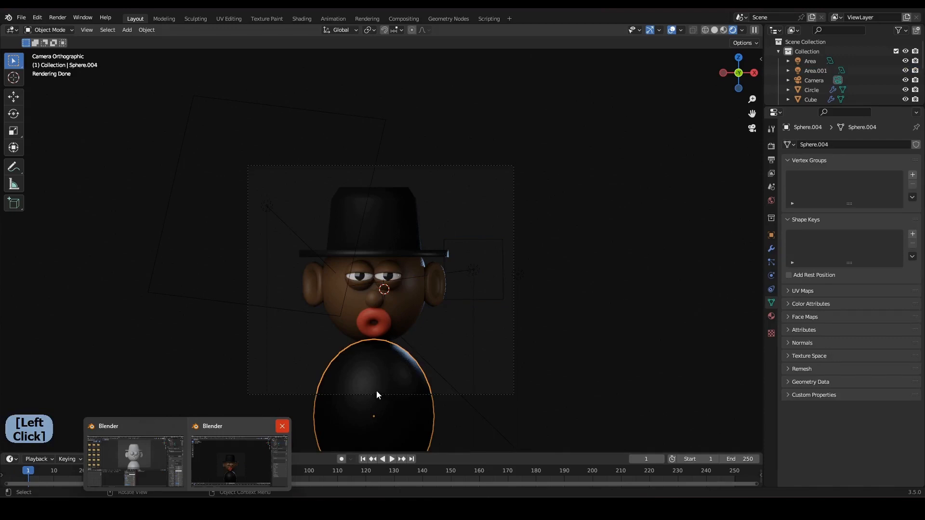
click(771, 317)
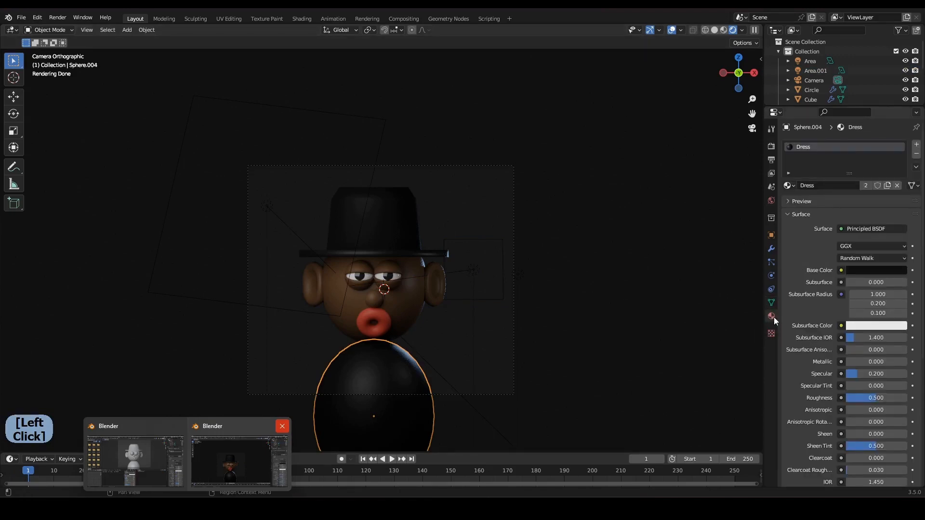
drag(877, 373, 852, 374)
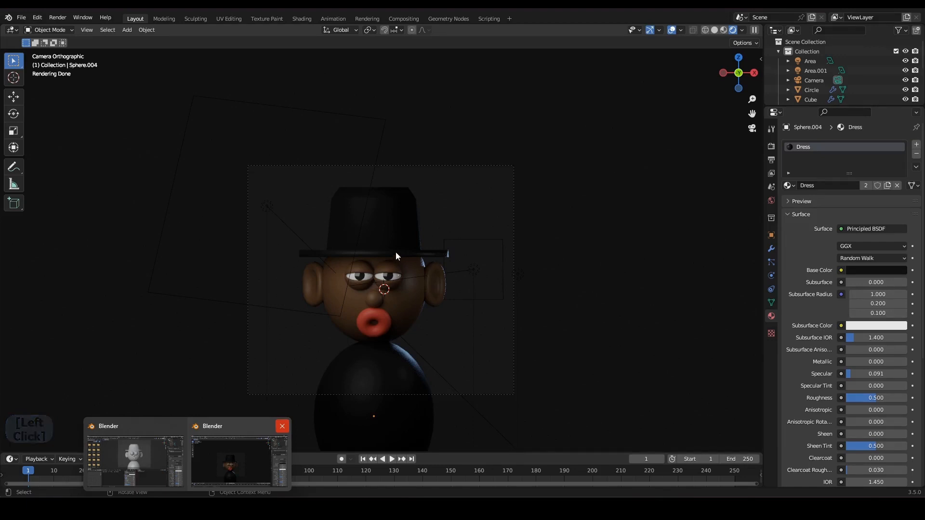
key(z)
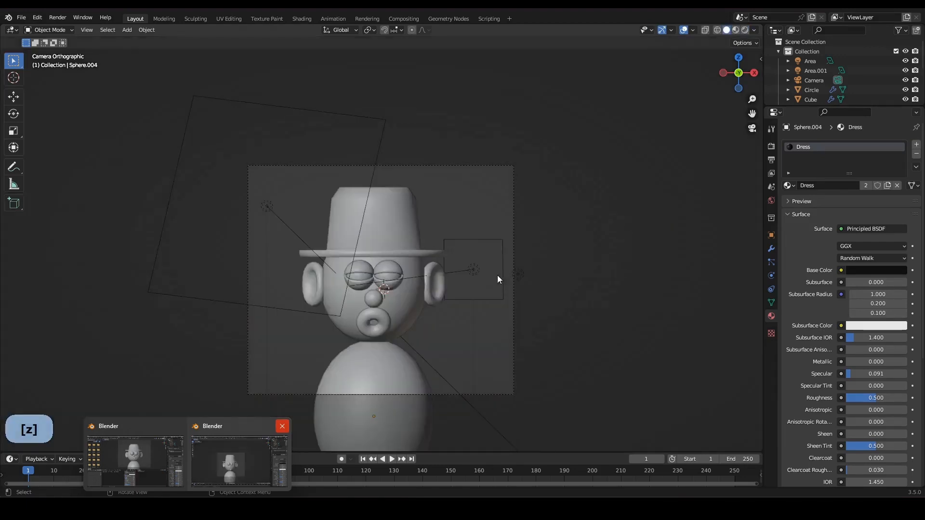
scroll(399, 270, up, 3)
shift+middle_drag(386, 308, 382, 258)
key(z)
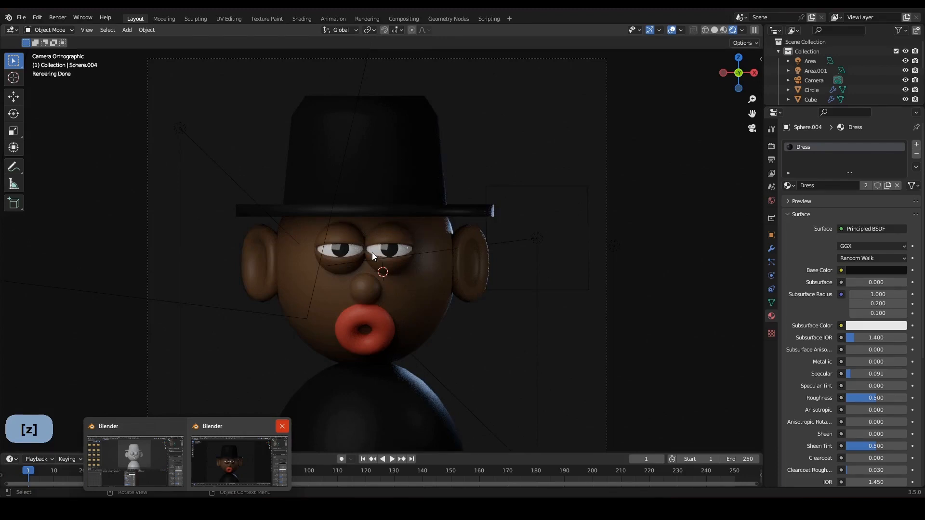
Select the eyes with their lids in solid shading and scale them up by a factor of about 1.178.
key(z)
click(391, 247)
shift+click(392, 250)
scroll(392, 250, up, 4)
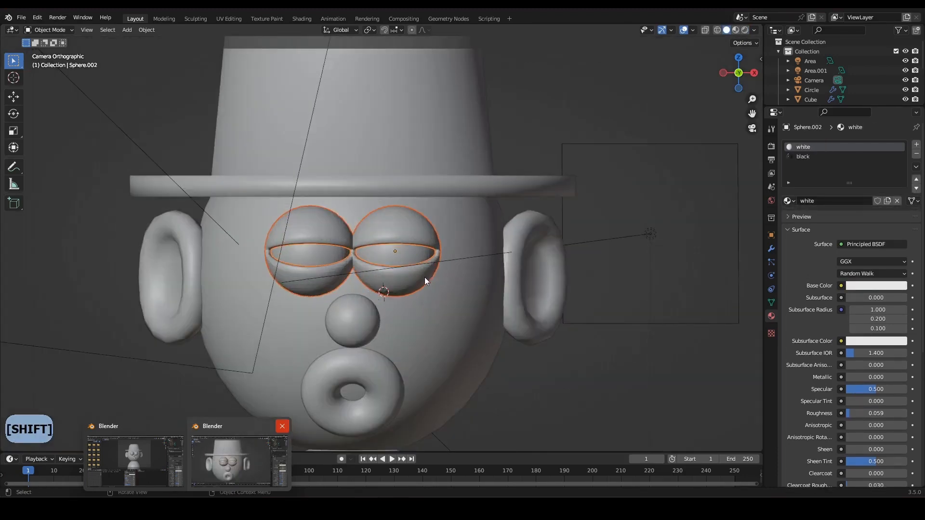
key(s)
click(441, 289)
Move the enlarged eyes about 0.059 m along X and 0.005 m along Z, and return to rendered shading.
key(g)
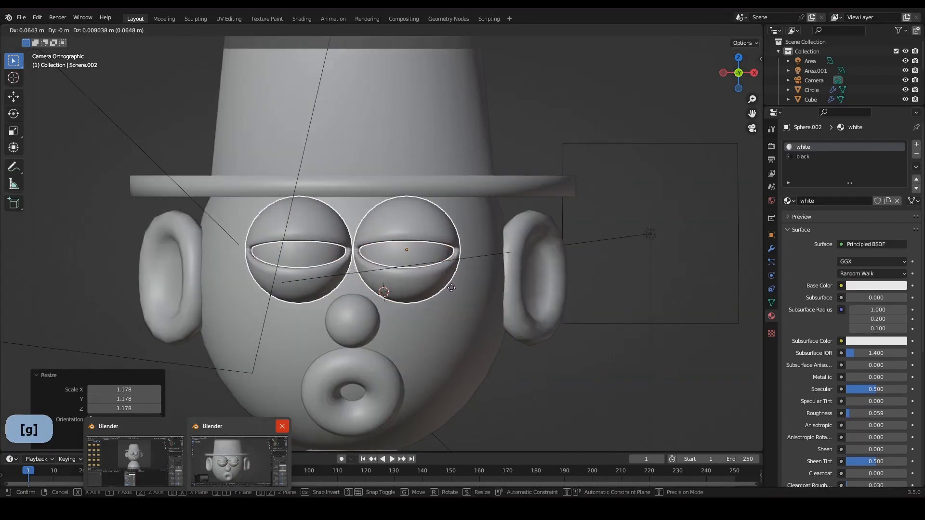
click(450, 288)
scroll(434, 286, down, 4)
key(z)
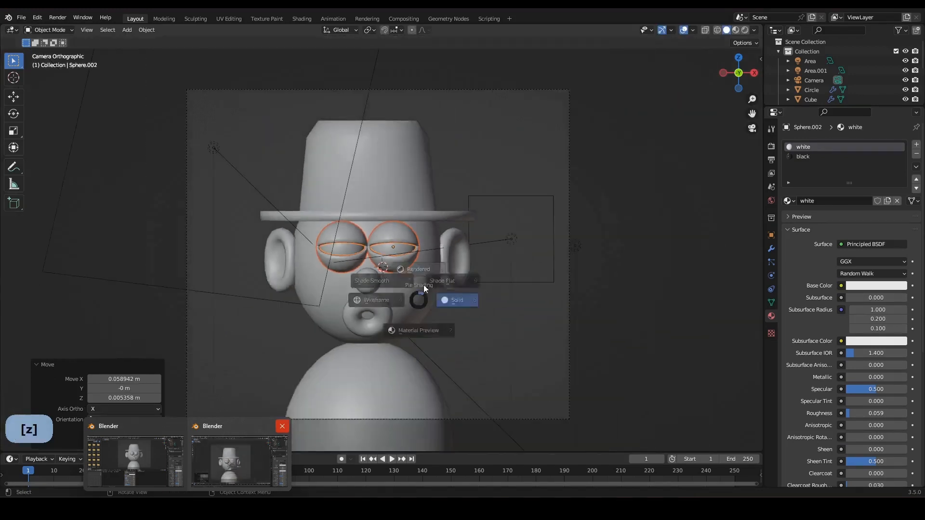
click(421, 244)
click(554, 285)
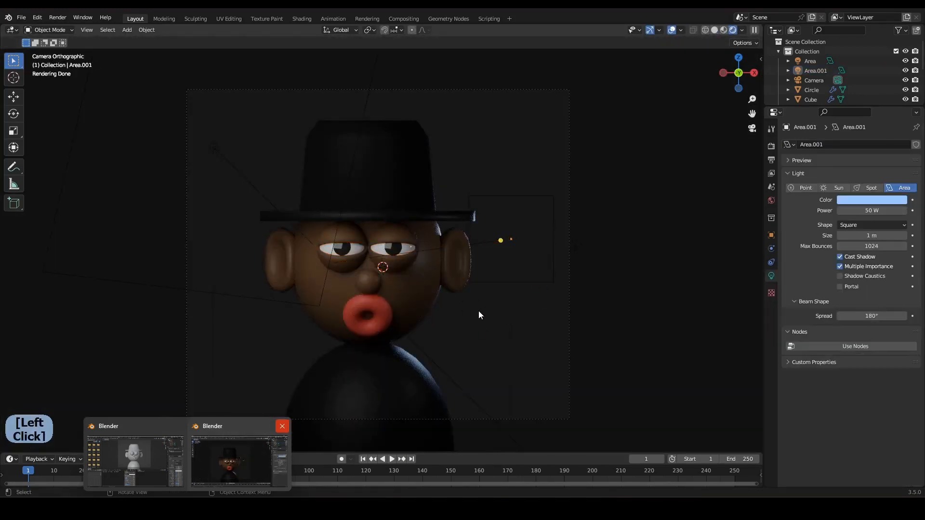
Raise the nose sphere about 0.032 m along the Z axis and deselect it.
click(366, 281)
scroll(371, 282, up, 1)
key(g)
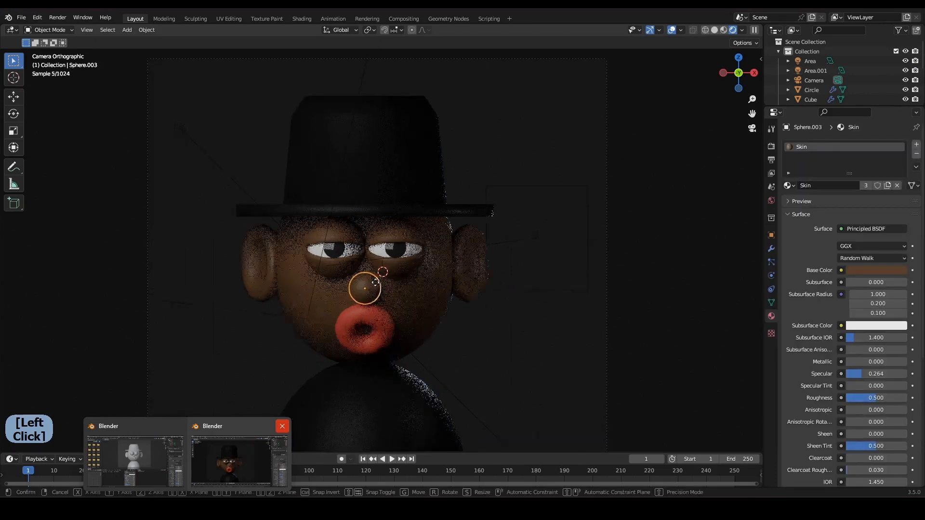
key(z)
click(375, 280)
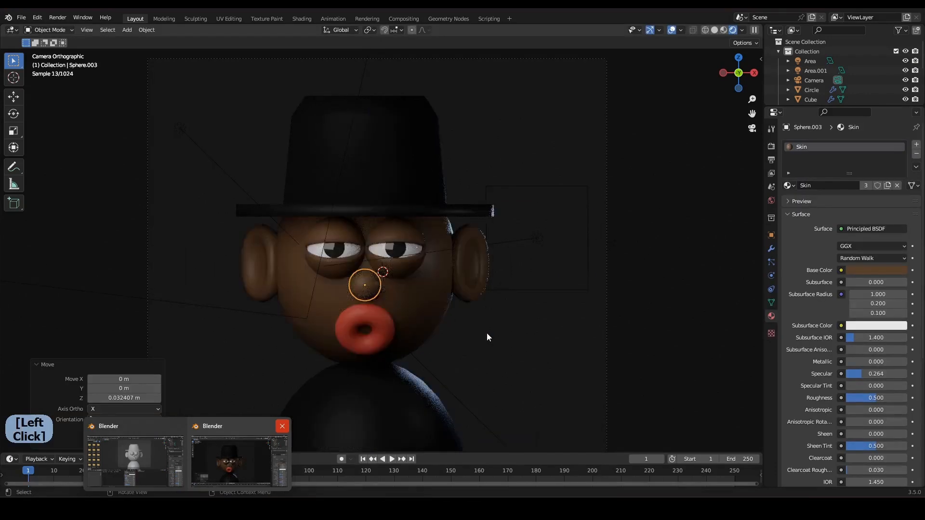
scroll(477, 324, down, 2)
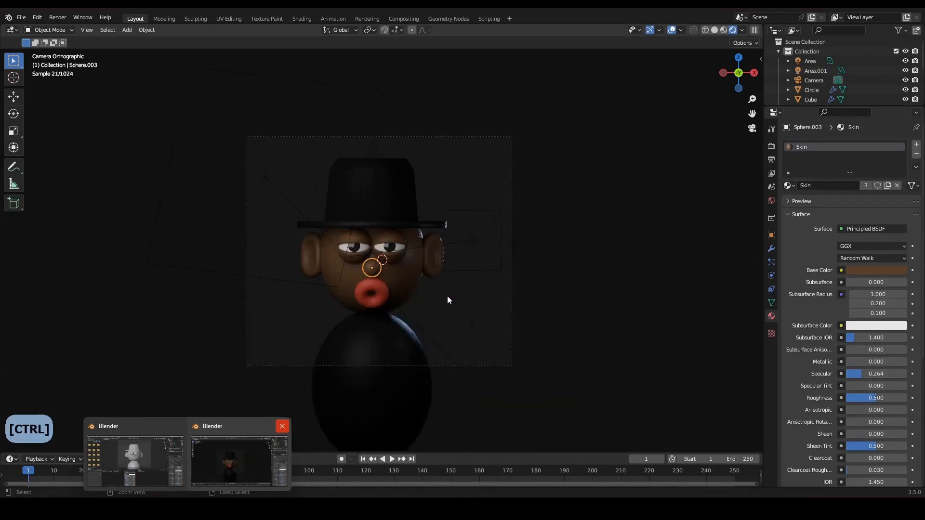
click(452, 305)
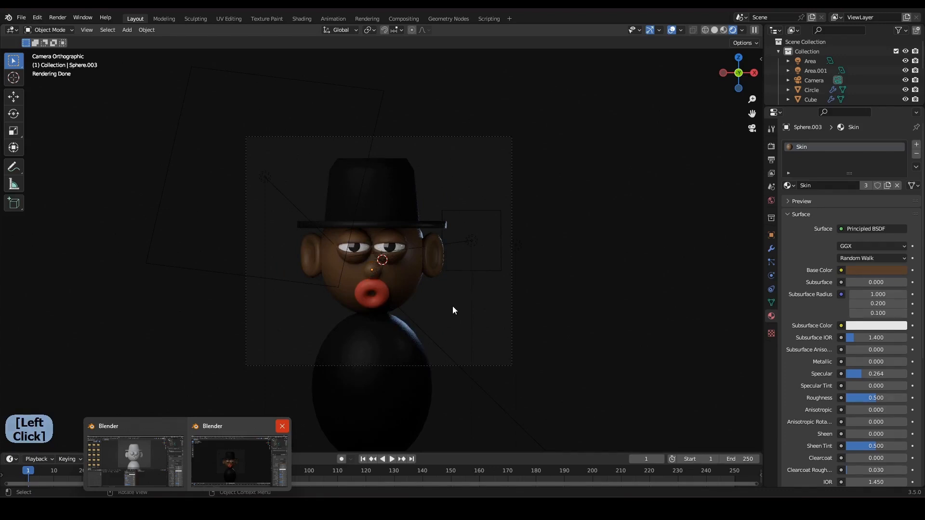
Switch the viewport to solid shading and render the camera view as a final image.
key(z)
click(398, 281)
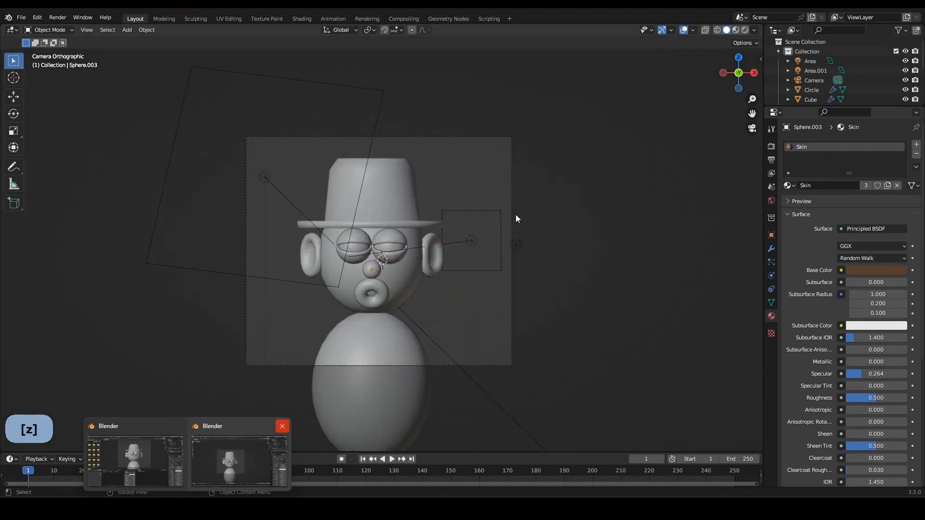
key(F12)
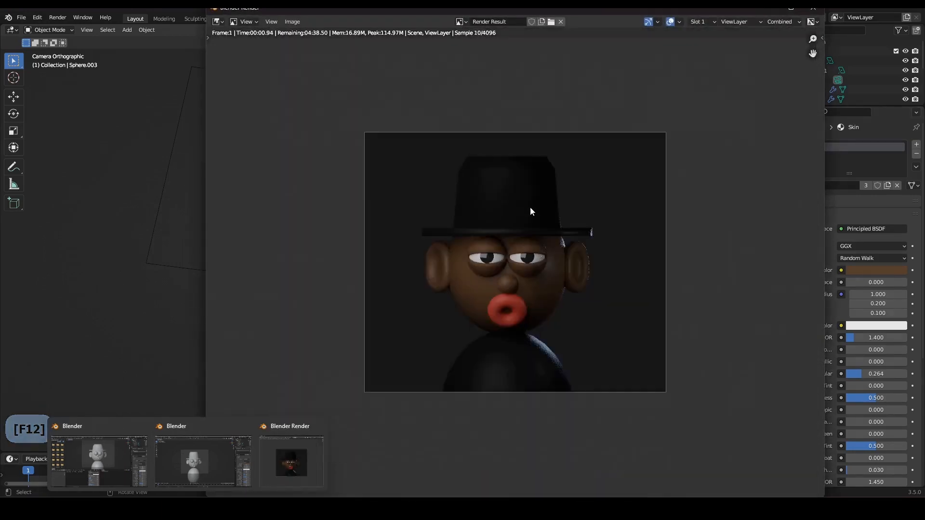